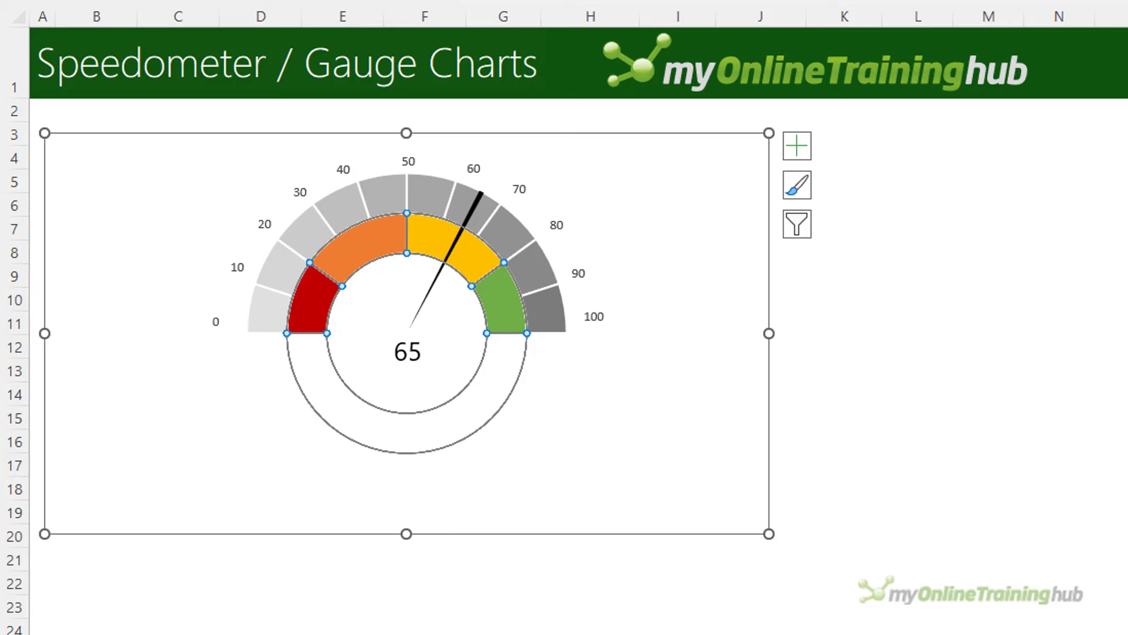
Step: Delete the finished gauge chart
{"action": "key", "text": "Up"}
{"action": "key", "text": "Up"}
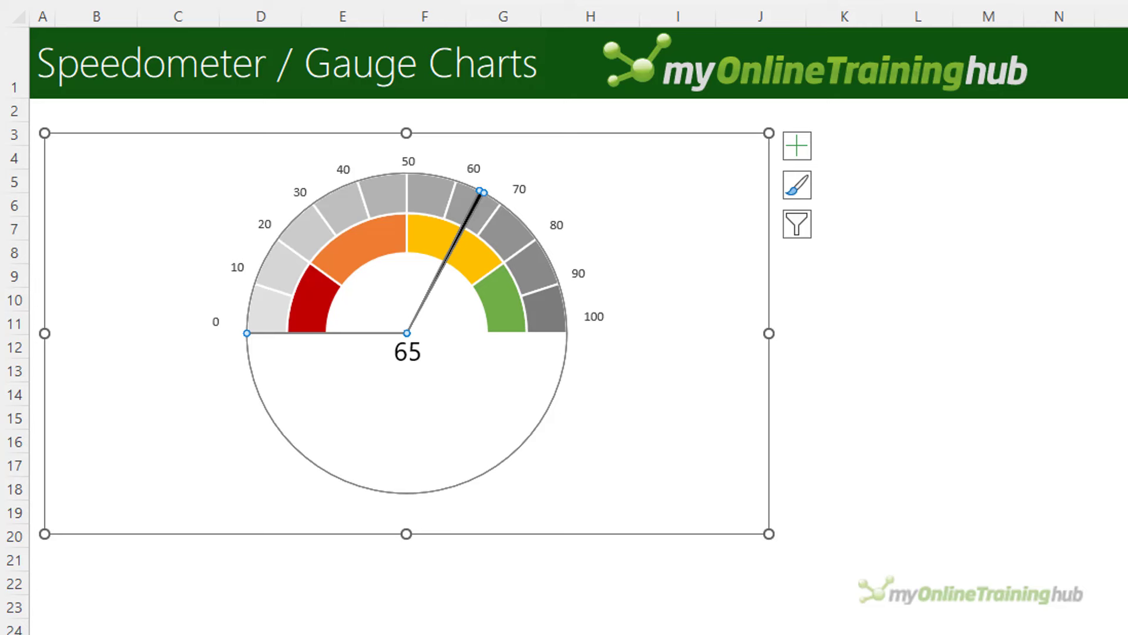
{"action": "key", "text": "Up"}
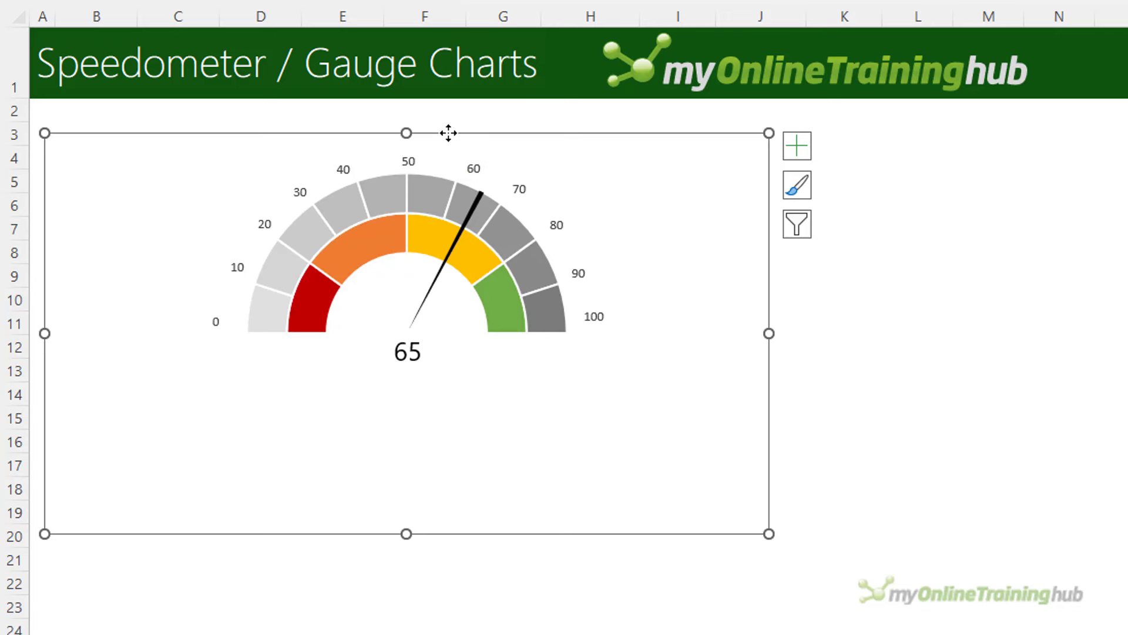
{"action": "key", "text": "Delete"}
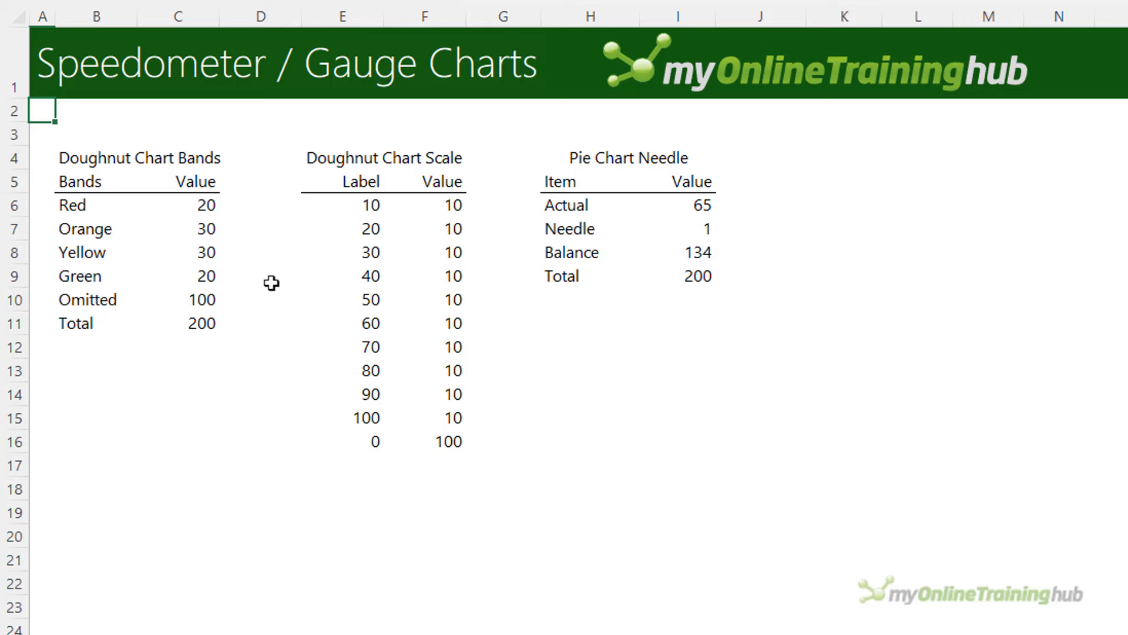
Step: Select the Doughnut Chart Bands table B5:C10, including headers
{"action": "left_click_drag", "start_coordinate": [88, 206], "coordinate": [232, 300]}
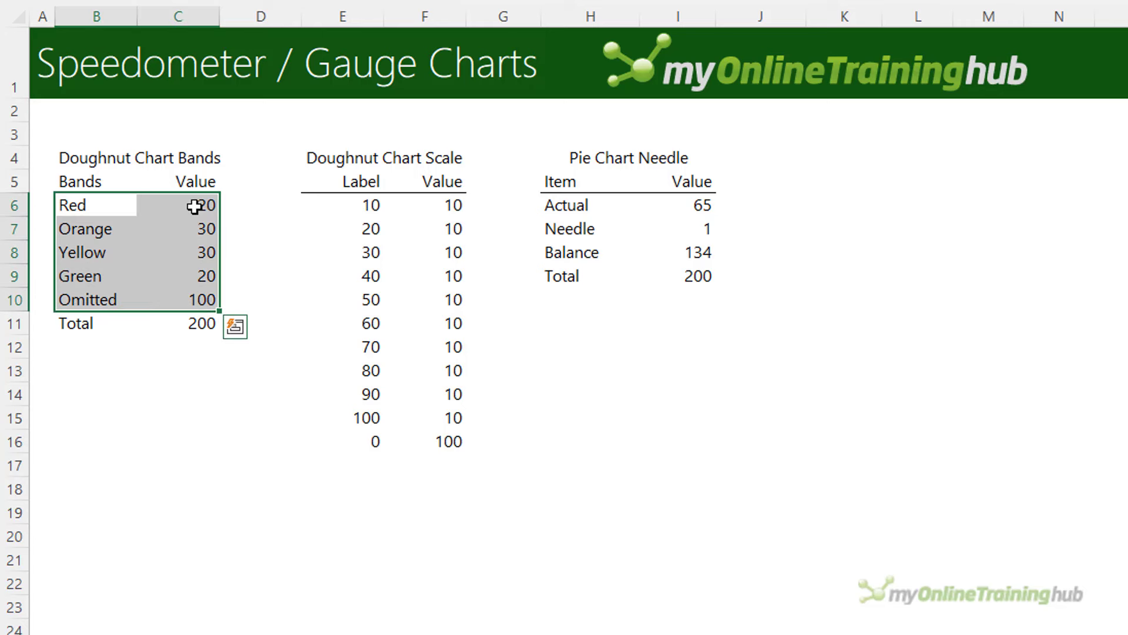
{"action": "left_click_drag", "start_coordinate": [212, 206], "coordinate": [197, 276]}
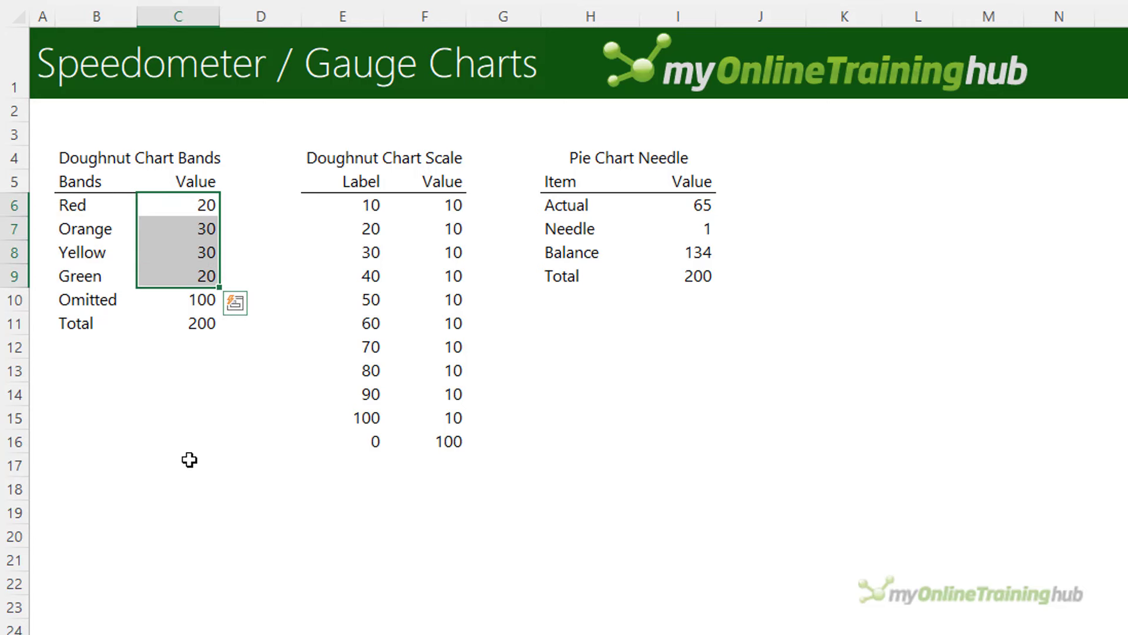
{"action": "left_click_drag", "start_coordinate": [177, 299], "coordinate": [111, 300]}
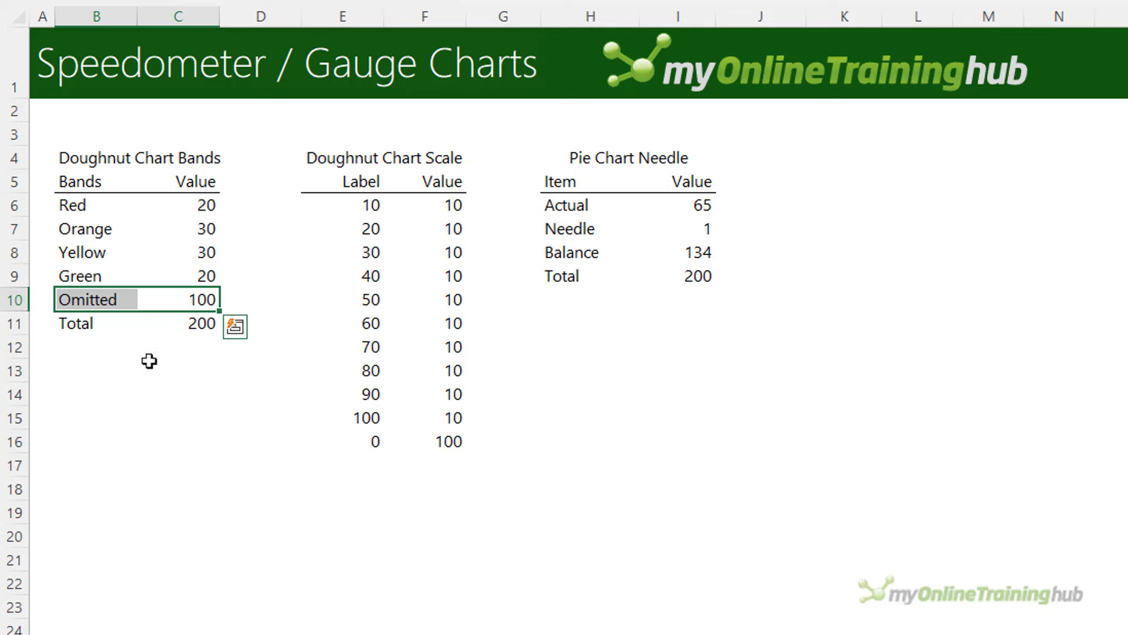
{"action": "left_click_drag", "start_coordinate": [101, 184], "coordinate": [181, 293]}
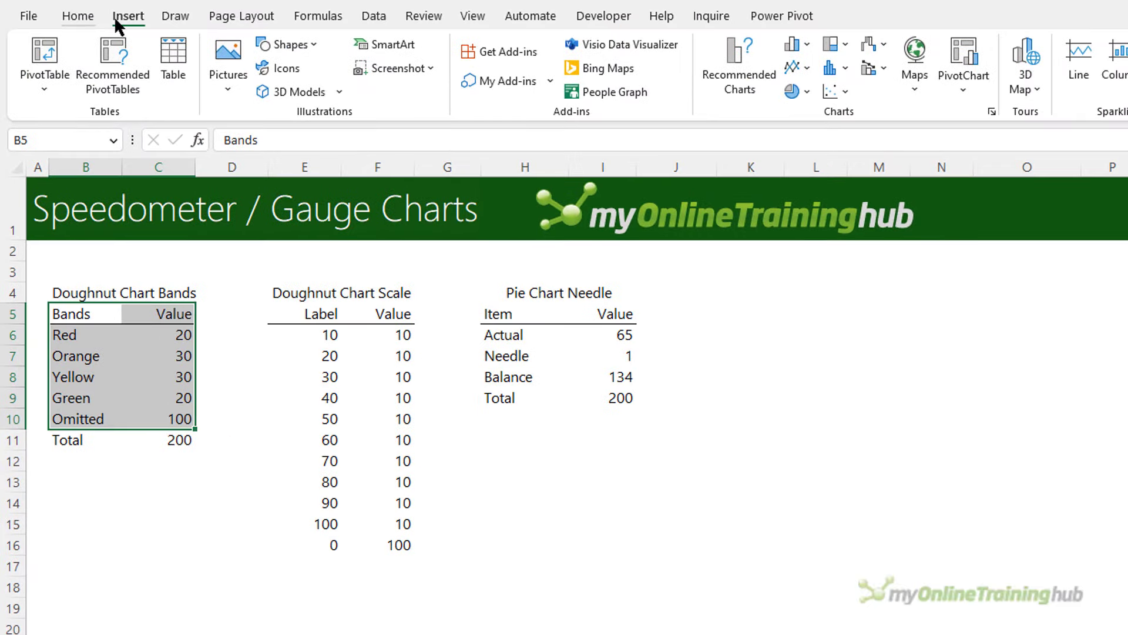
Step: Insert a doughnut chart of the band values and place it beside the bands table
{"action": "left_click", "coordinate": [808, 88]}
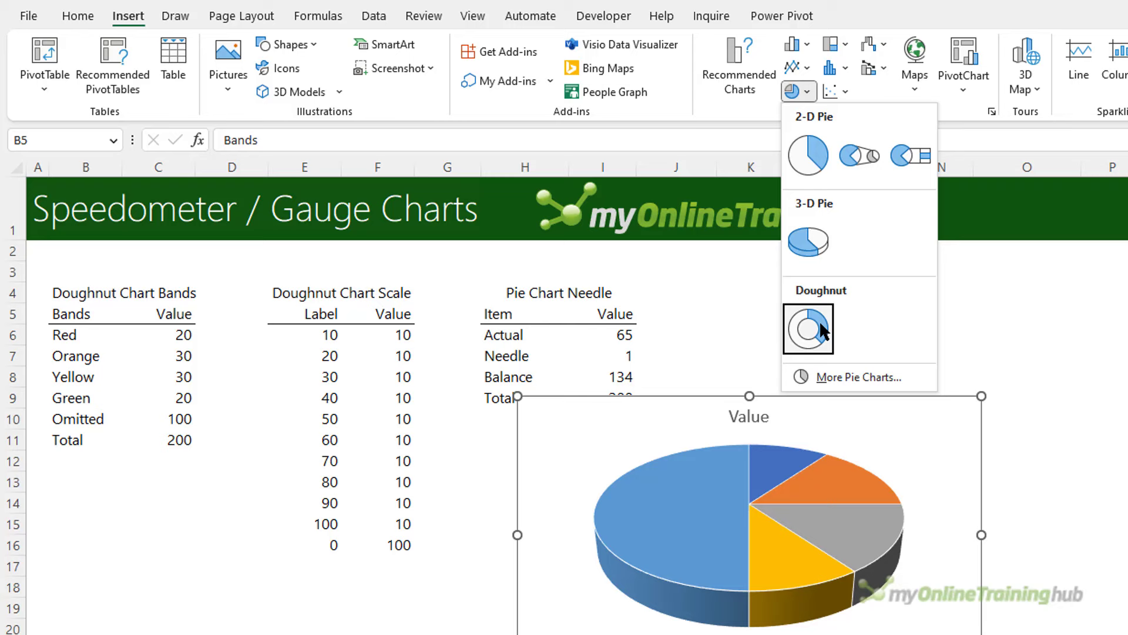
{"action": "left_click", "coordinate": [821, 330]}
{"action": "left_click_drag", "start_coordinate": [801, 396], "coordinate": [514, 265]}
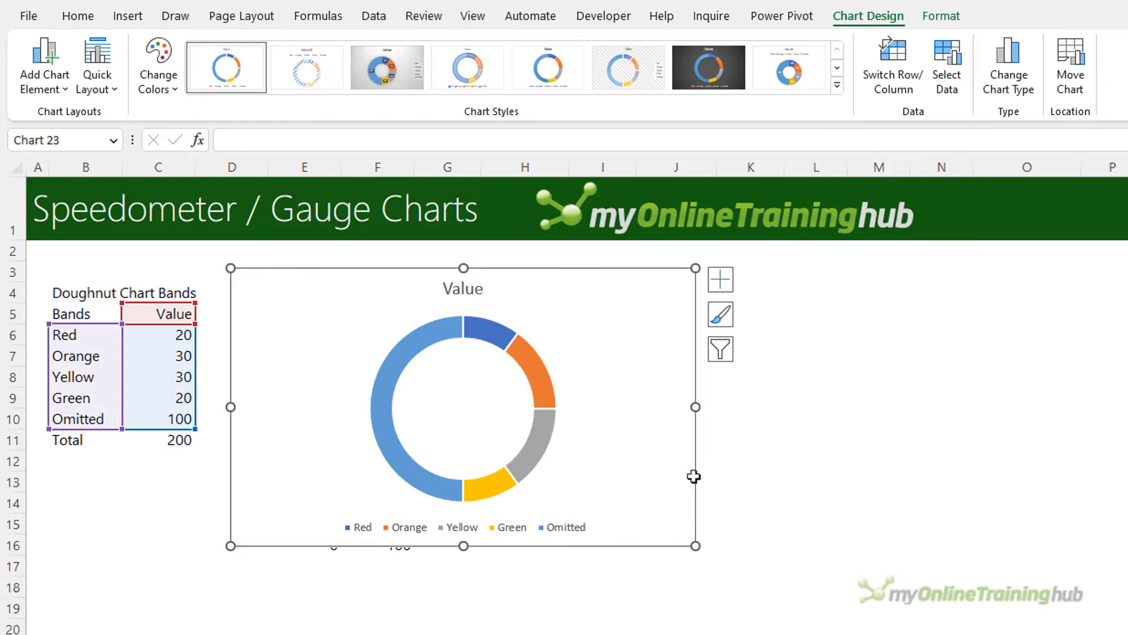
{"action": "left_click", "coordinate": [381, 424]}
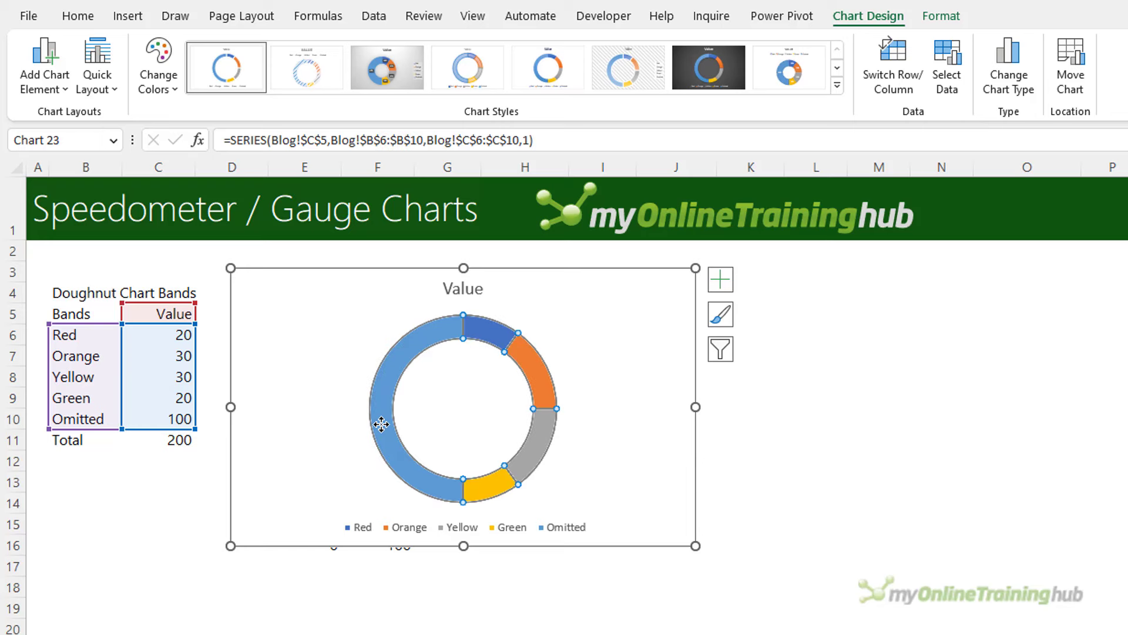
Step: Set the doughnut series' first-slice angle to 270° so the Omitted slice sits at the bottom
{"action": "key", "text": "ctrl+1"}
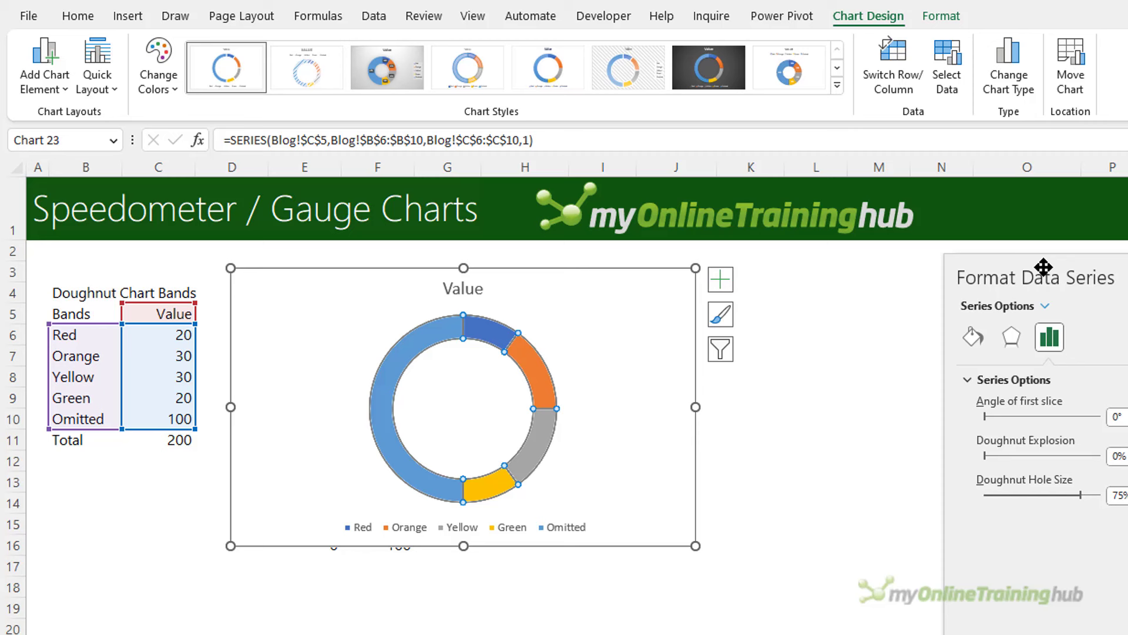
{"action": "left_click_drag", "start_coordinate": [1010, 269], "coordinate": [890, 269]}
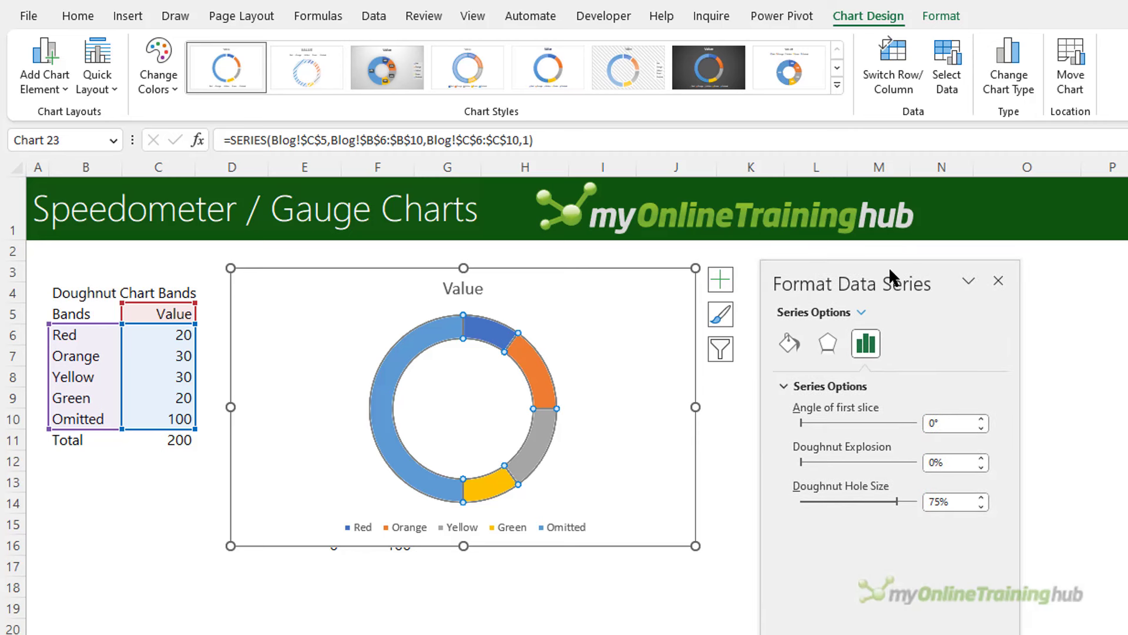
{"action": "left_click", "coordinate": [929, 423]}
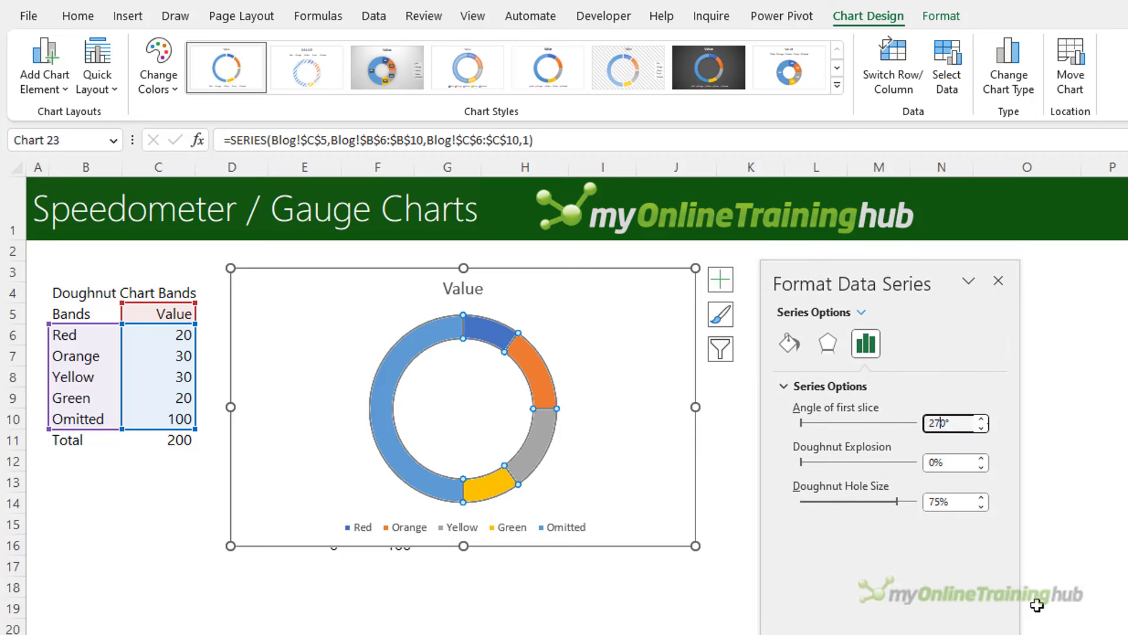
{"action": "key", "text": "Return"}
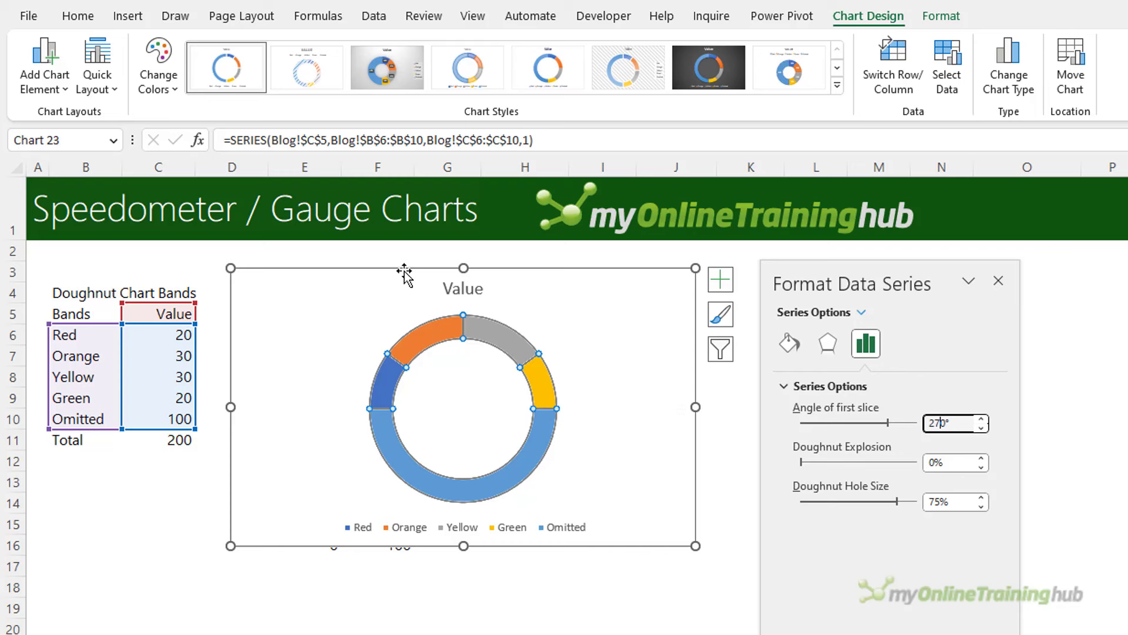
Step: Move the chart right and paste the scale values F5:F16 into it as an outer ring
{"action": "left_click_drag", "start_coordinate": [404, 274], "coordinate": [621, 277]}
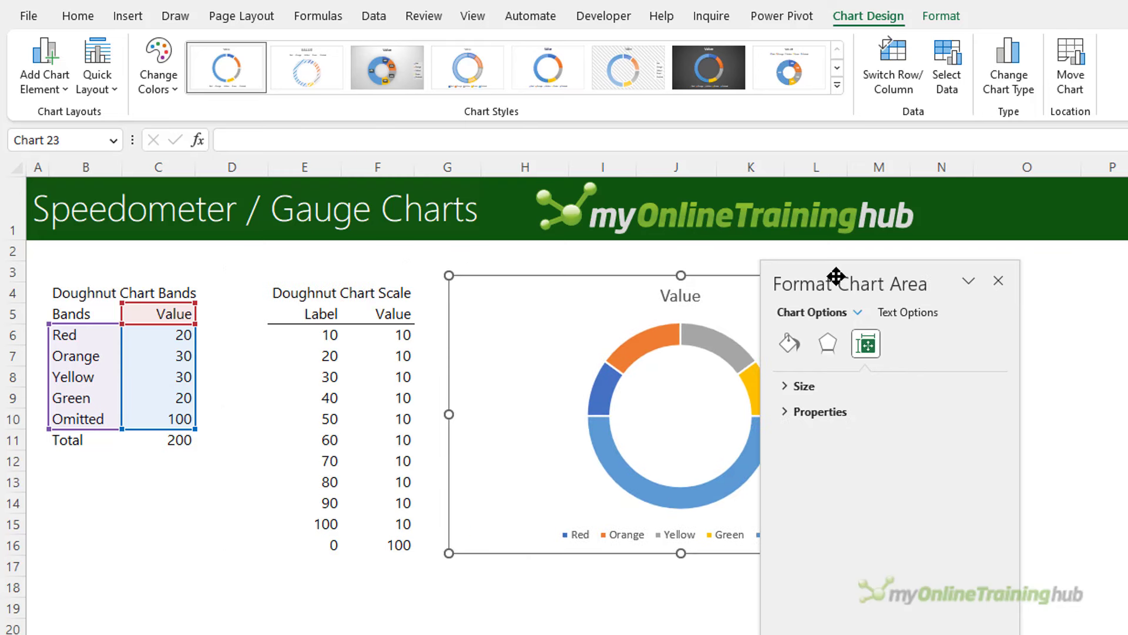
{"action": "left_click_drag", "start_coordinate": [892, 283], "coordinate": [1100, 283]}
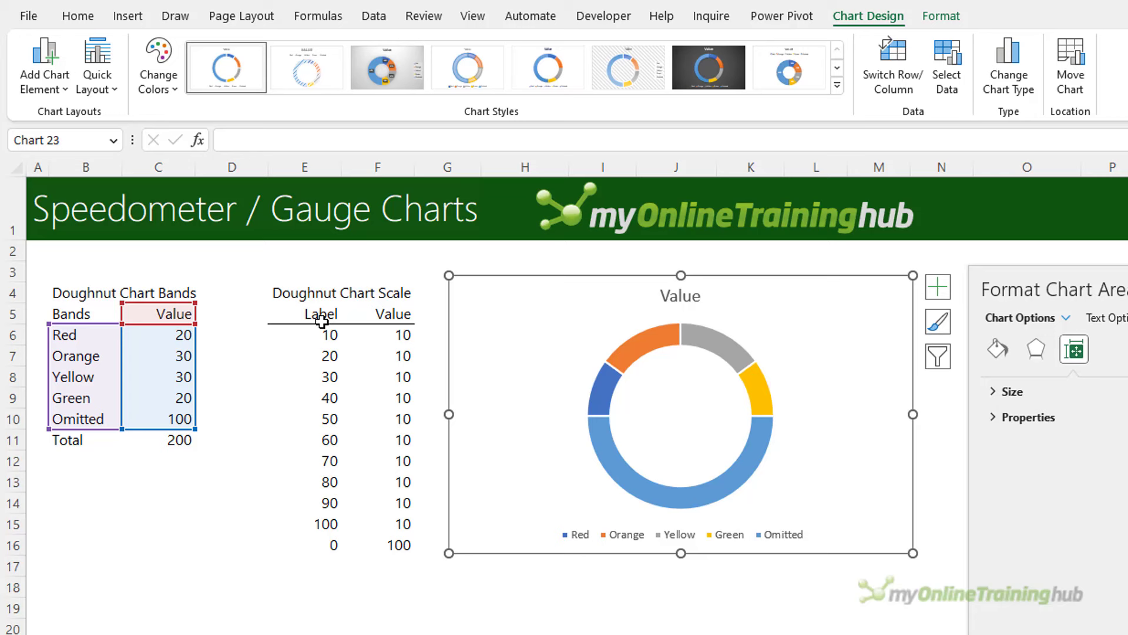
{"action": "left_click_drag", "start_coordinate": [378, 332], "coordinate": [389, 526]}
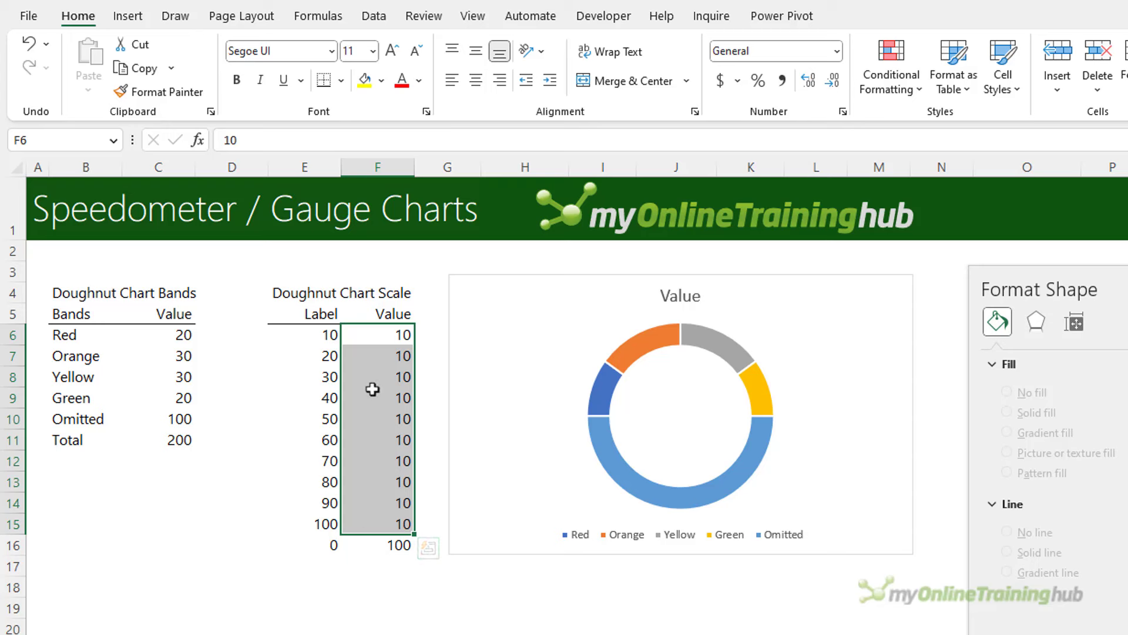
{"action": "left_click", "coordinate": [367, 317]}
{"action": "left_click_drag", "start_coordinate": [366, 317], "coordinate": [385, 539]}
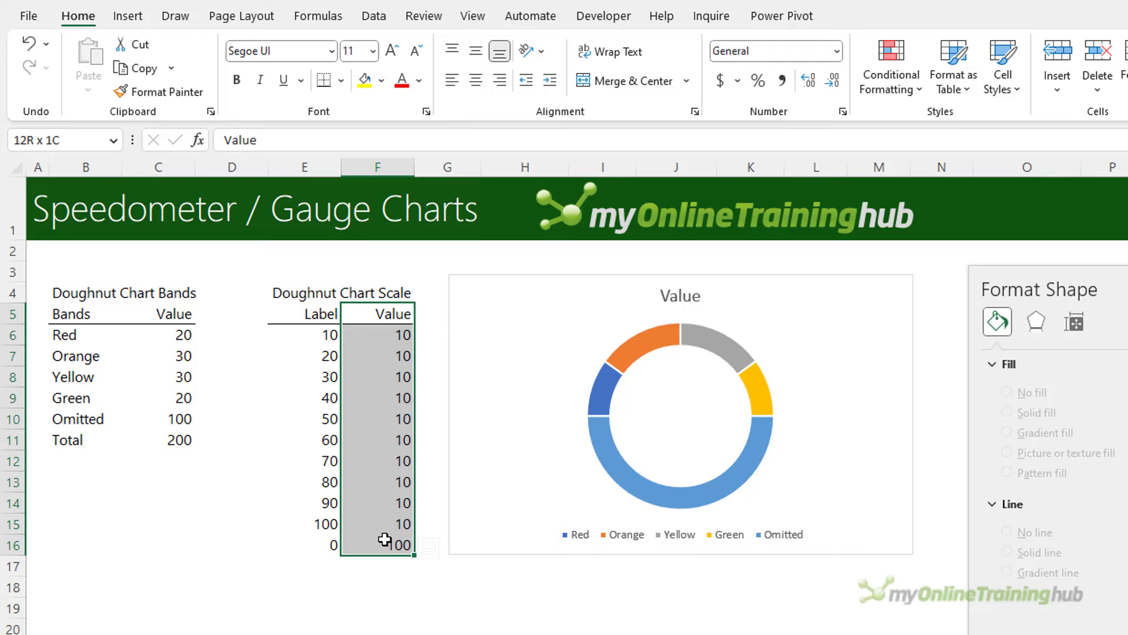
{"action": "key", "text": "ctrl+c"}
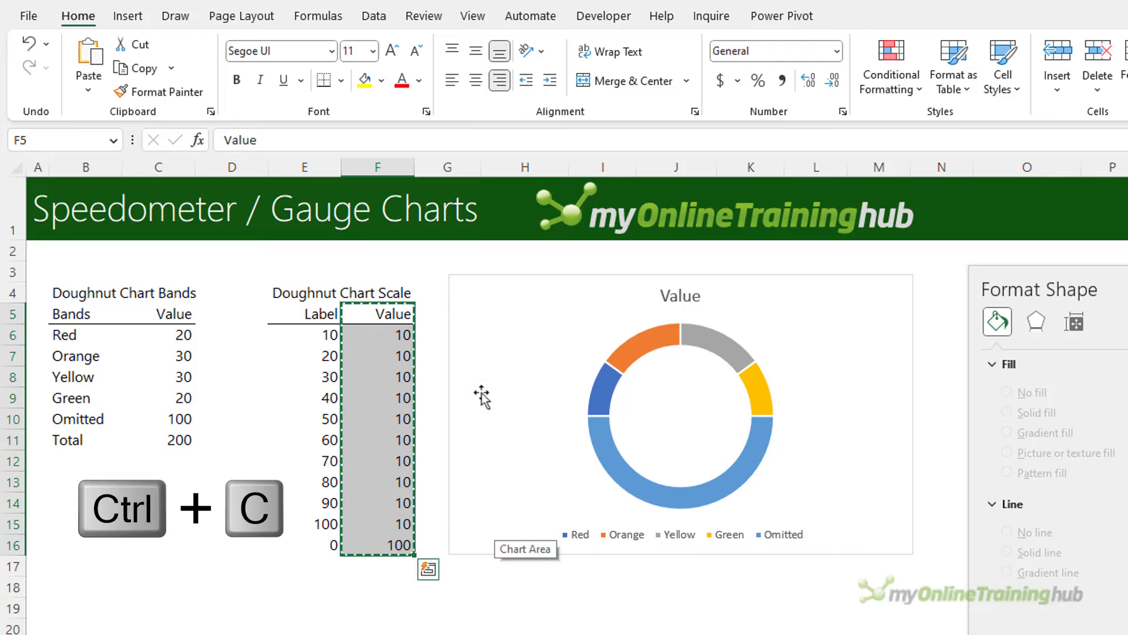
{"action": "left_click", "coordinate": [556, 282]}
{"action": "key", "text": "ctrl+v"}
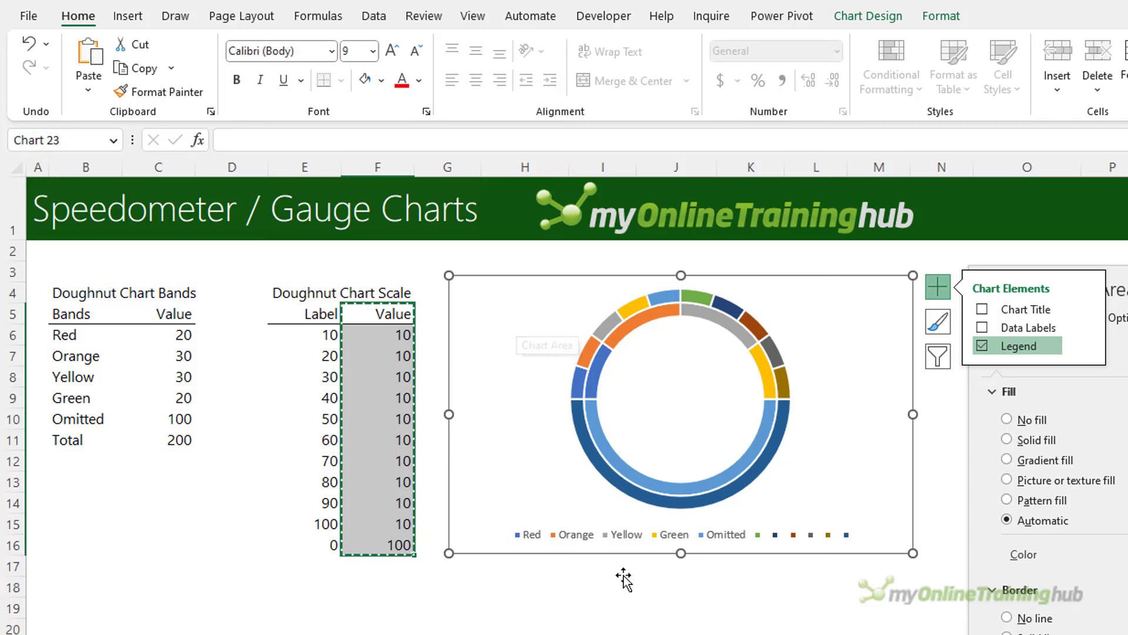
Step: Apply the Monochromatic Palette 10 grey colour scheme to the doughnut
{"action": "left_click", "coordinate": [893, 13]}
{"action": "left_click", "coordinate": [159, 79]}
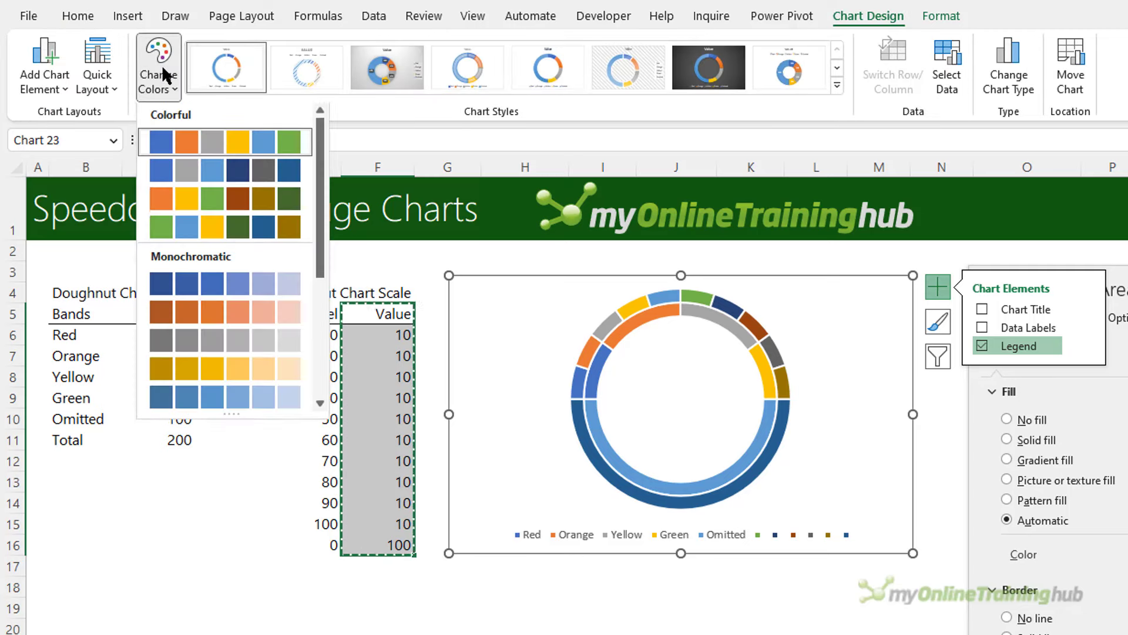
{"action": "scroll", "coordinate": [188, 281], "scroll_direction": "down", "scroll_amount": 4}
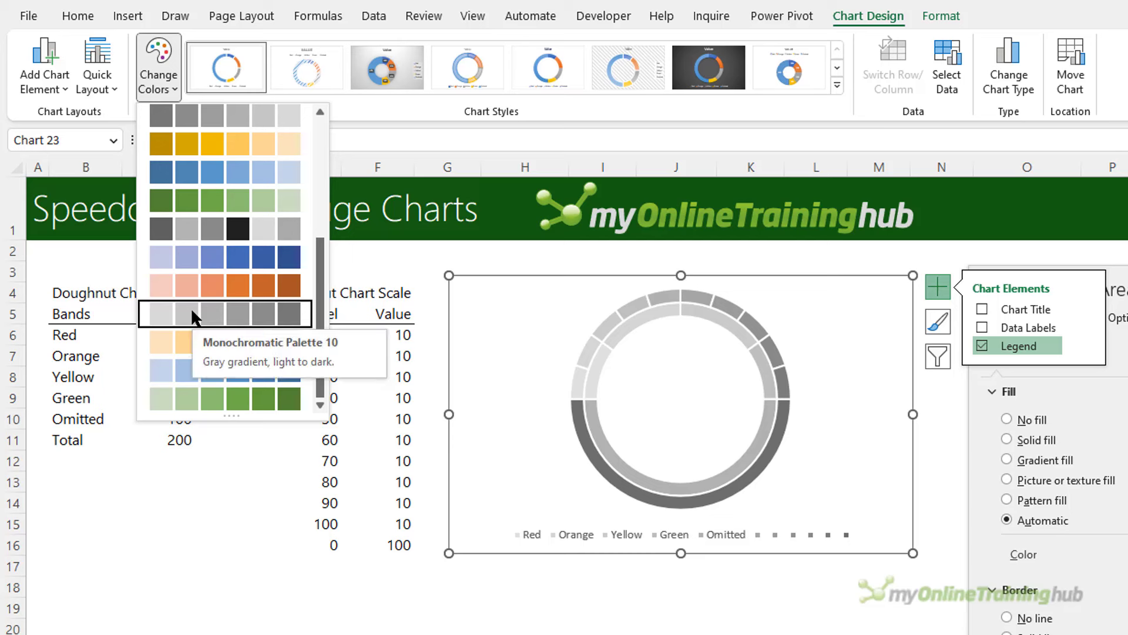
{"action": "left_click", "coordinate": [191, 311]}
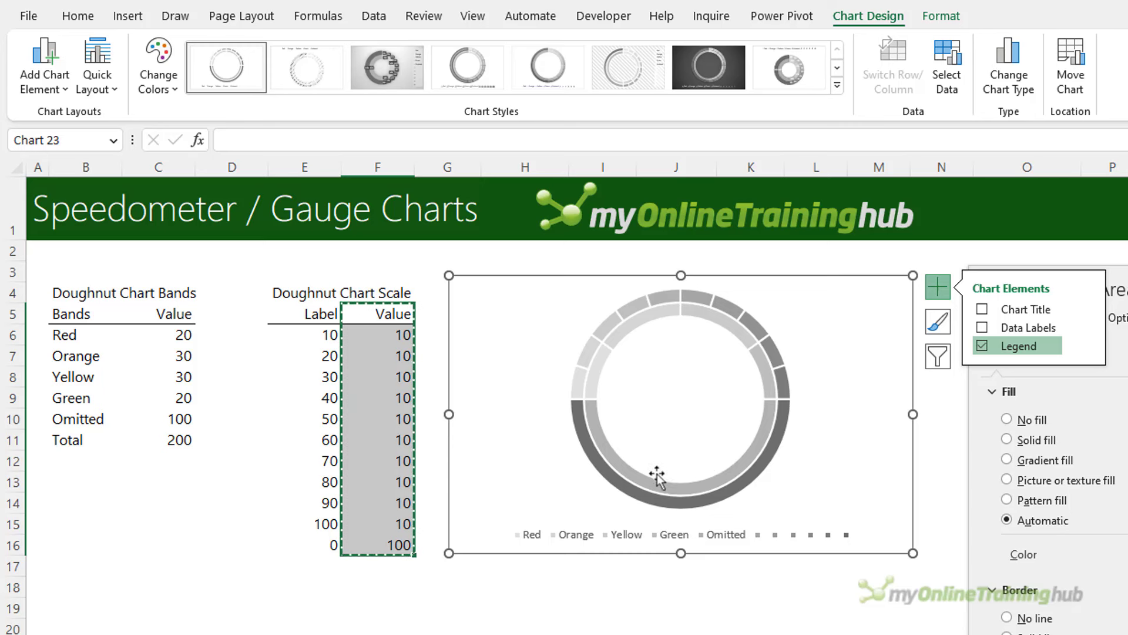
{"action": "left_click", "coordinate": [609, 479]}
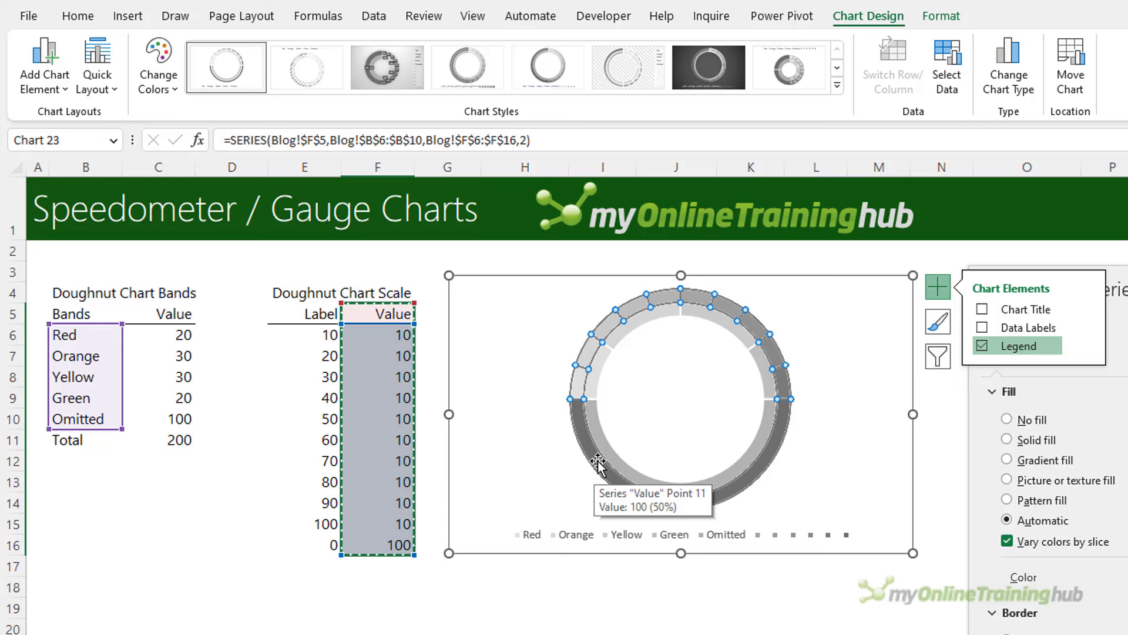
Step: Set the bottom Omitted slice to No fill, leaving only the upper grey arc
{"action": "left_click", "coordinate": [598, 462]}
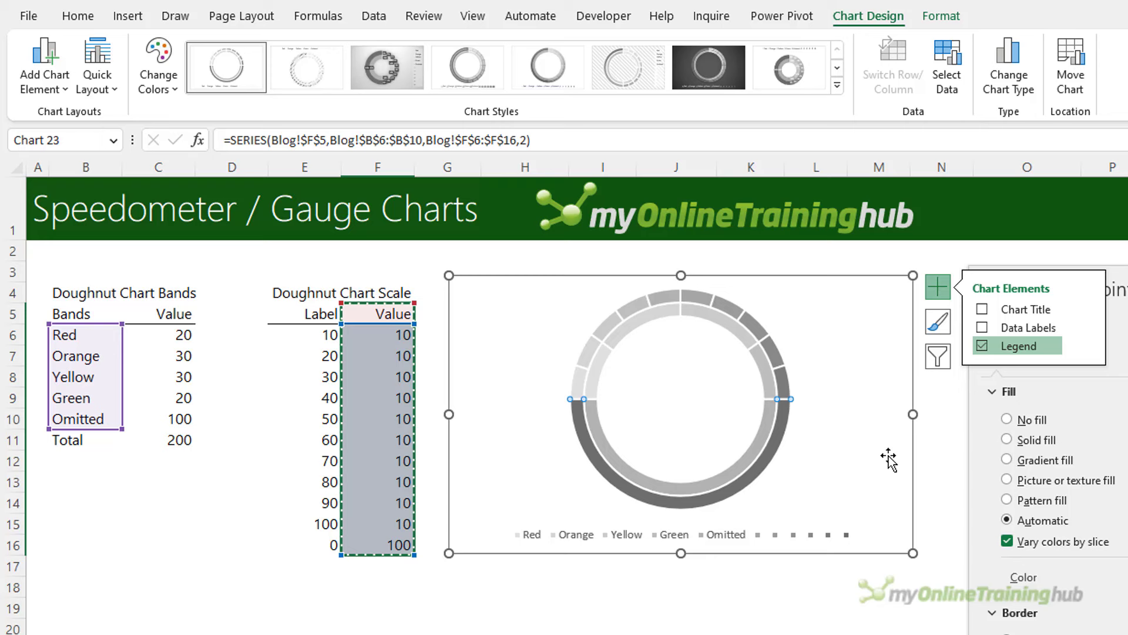
{"action": "left_click", "coordinate": [1007, 419]}
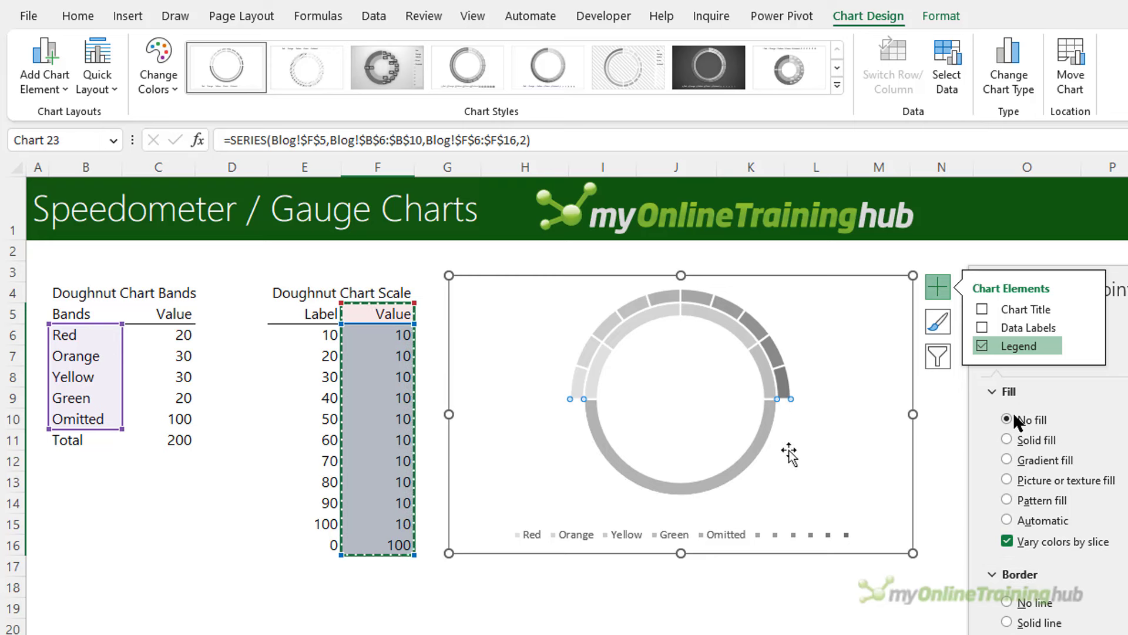
{"action": "left_click", "coordinate": [611, 458]}
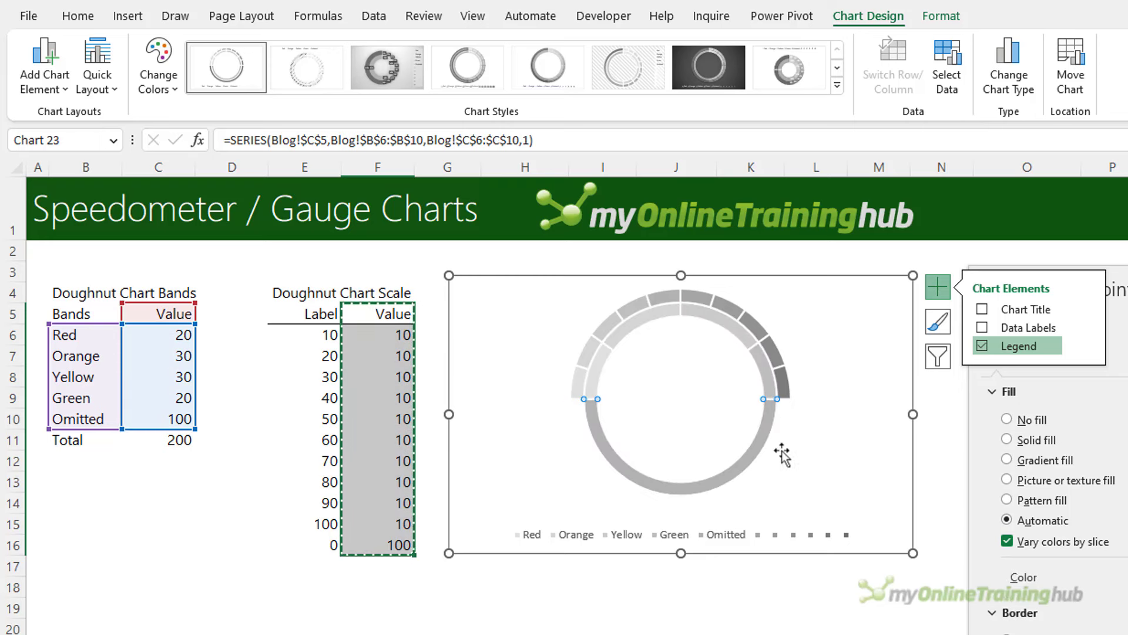
{"action": "left_click", "coordinate": [1012, 417]}
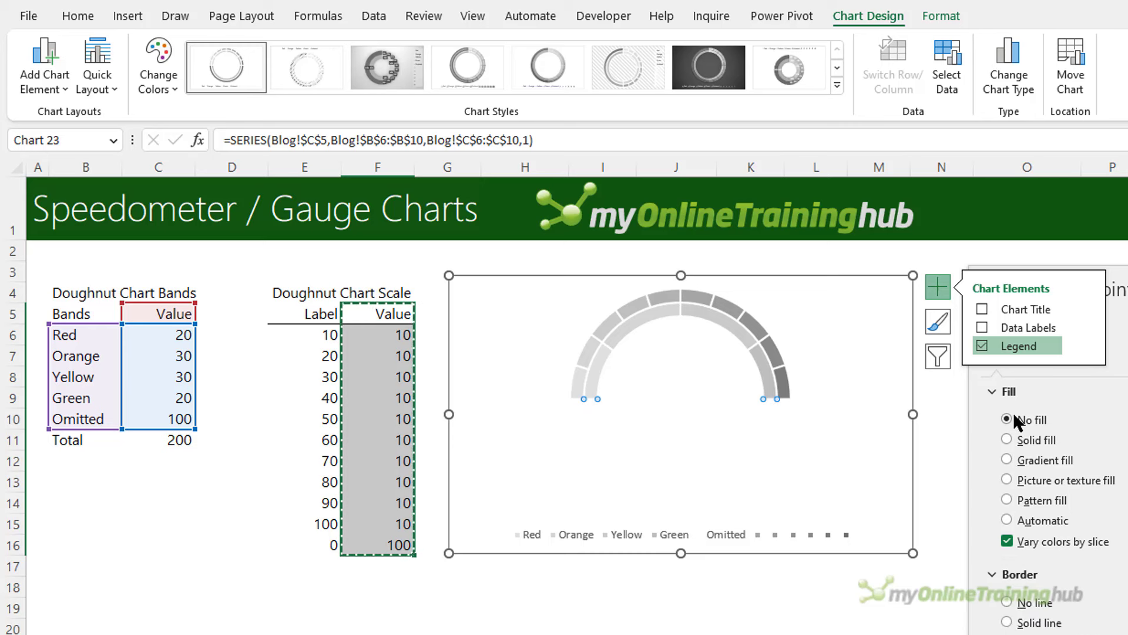
{"action": "key", "text": "ctrl+z"}
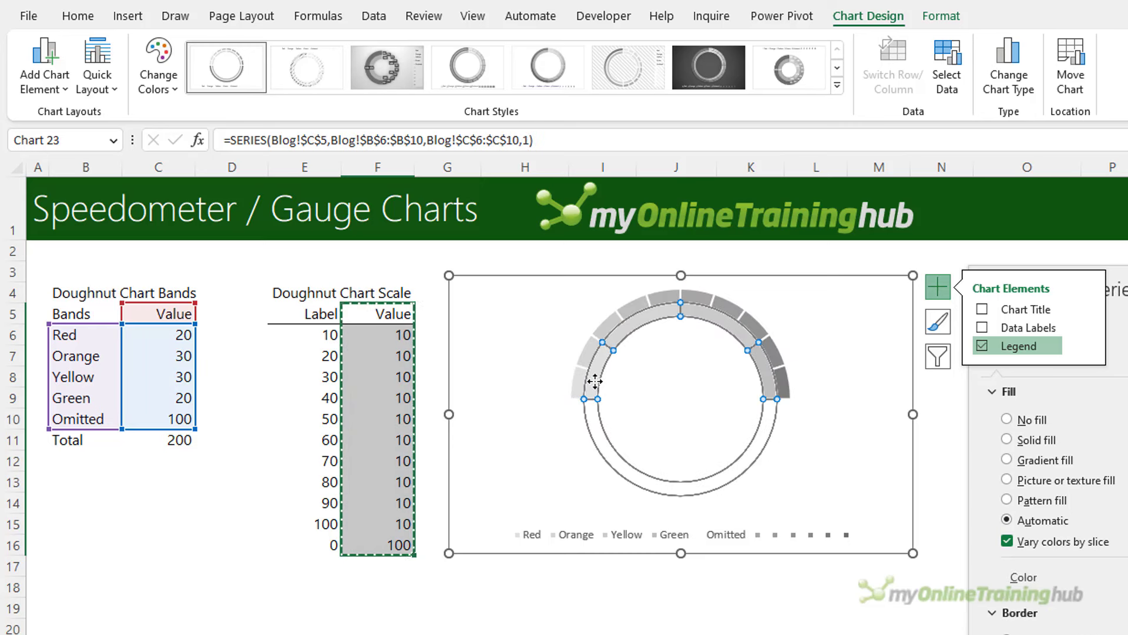
Step: Colour the Red band dark red and the Orange band orange
{"action": "left_click", "coordinate": [596, 378]}
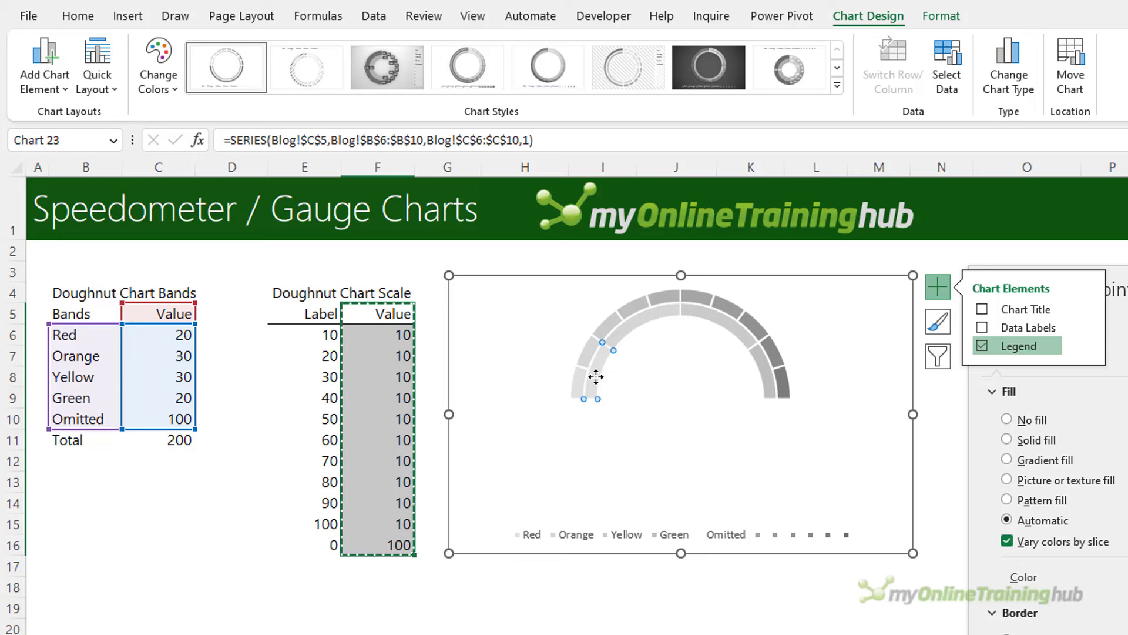
{"action": "left_click", "coordinate": [938, 287]}
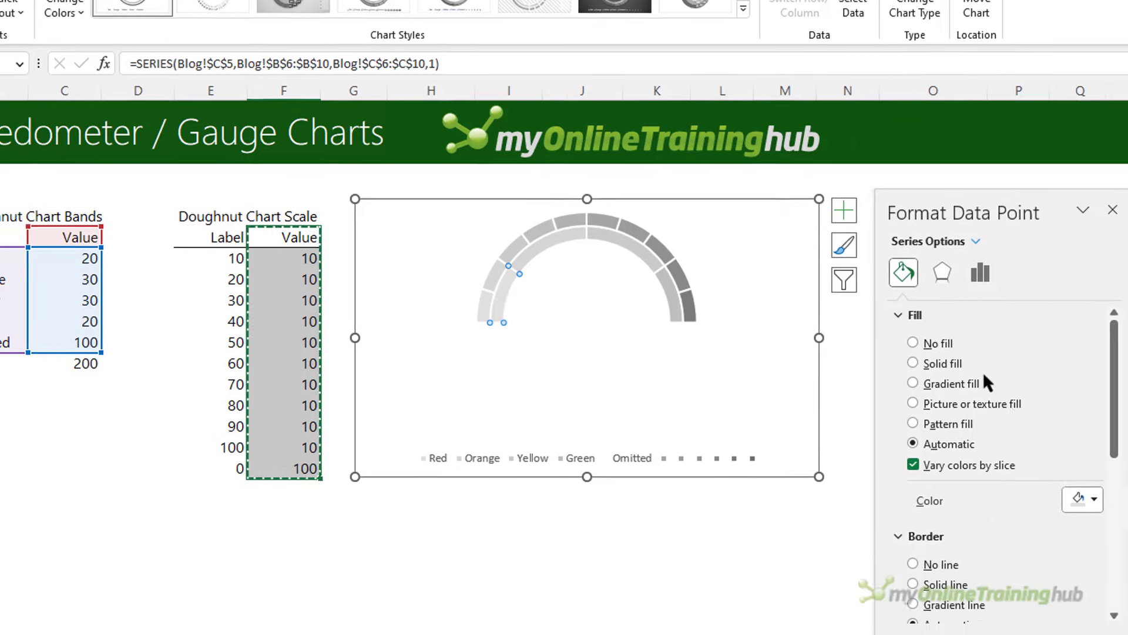
{"action": "left_click", "coordinate": [1091, 499]}
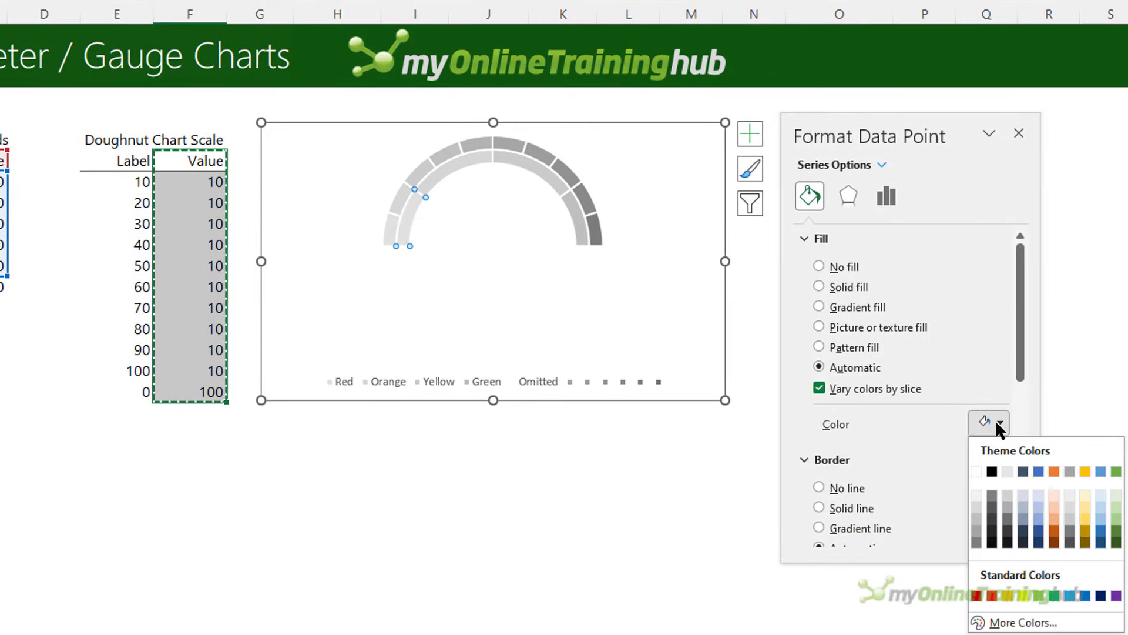
{"action": "left_click", "coordinate": [976, 596]}
{"action": "left_click", "coordinate": [451, 173]}
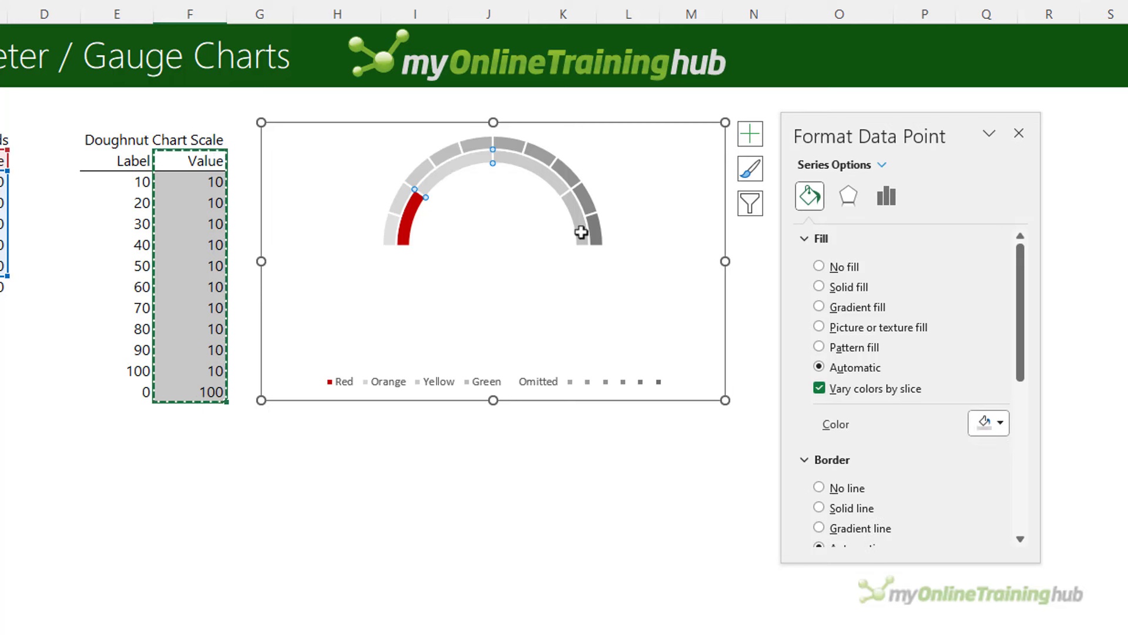
{"action": "left_click", "coordinate": [993, 424]}
{"action": "left_click", "coordinate": [1056, 477]}
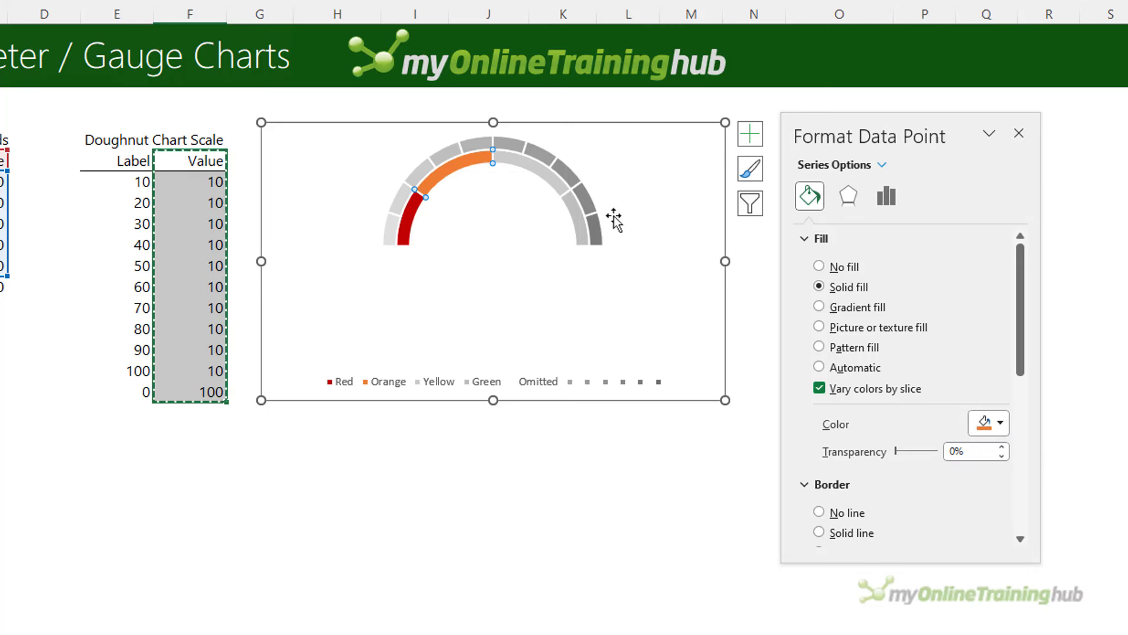
Step: Colour the Yellow band gold and the Green band green
{"action": "left_click", "coordinate": [535, 169]}
{"action": "left_click", "coordinate": [1000, 422]}
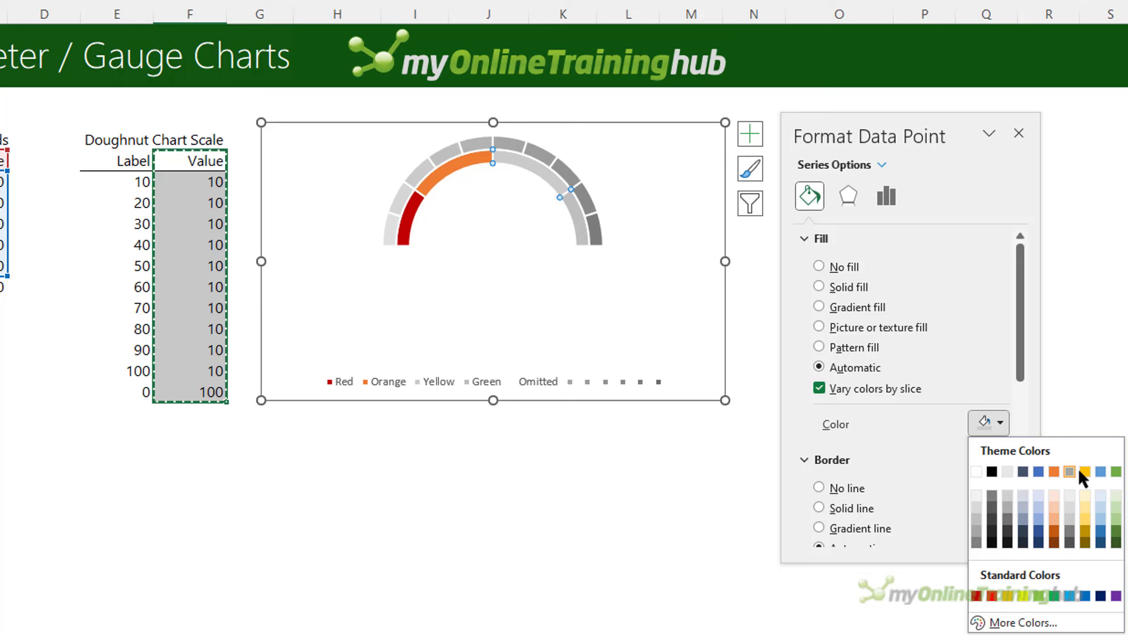
{"action": "left_click", "coordinate": [1084, 471]}
{"action": "left_click", "coordinate": [576, 224]}
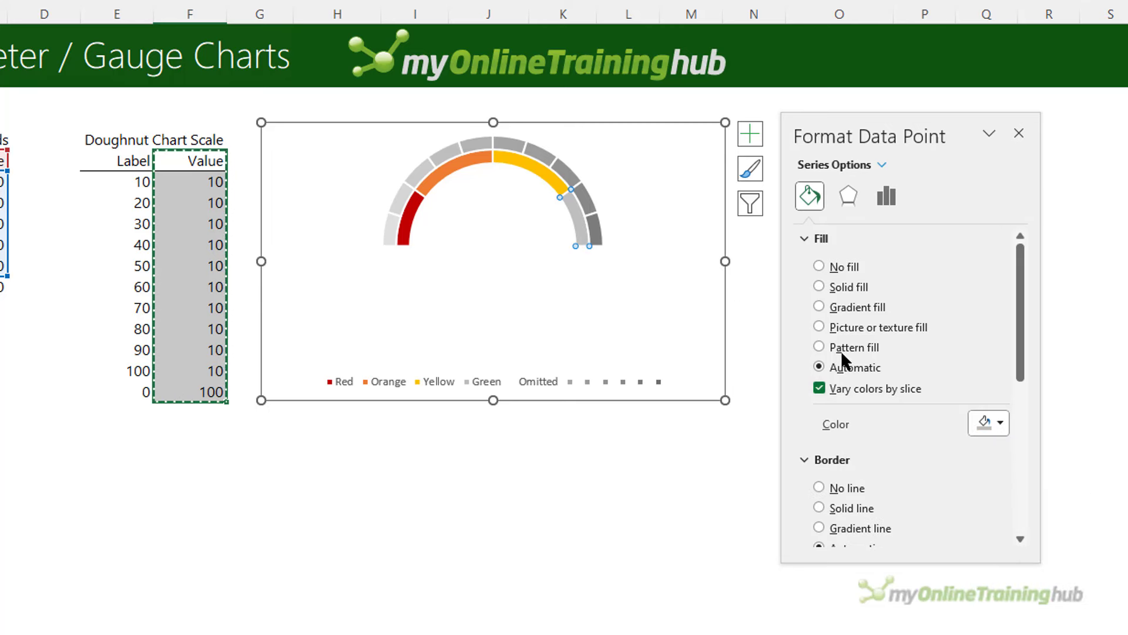
{"action": "left_click", "coordinate": [998, 423]}
{"action": "left_click", "coordinate": [1116, 471]}
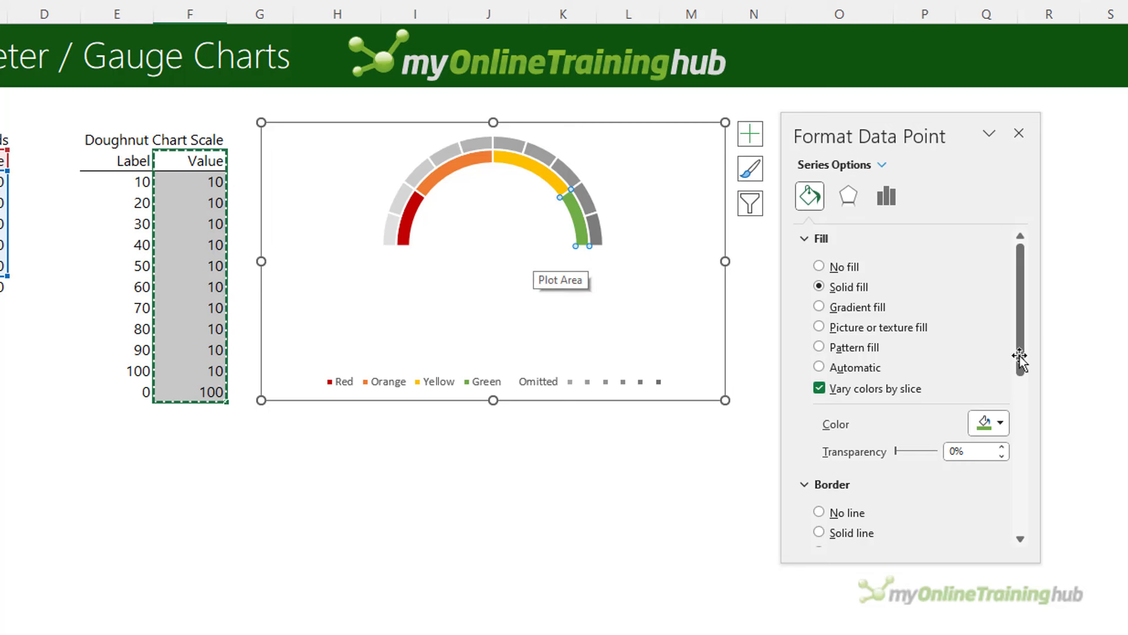
Step: Set the doughnut hole size to 50%
{"action": "left_click", "coordinate": [888, 197]}
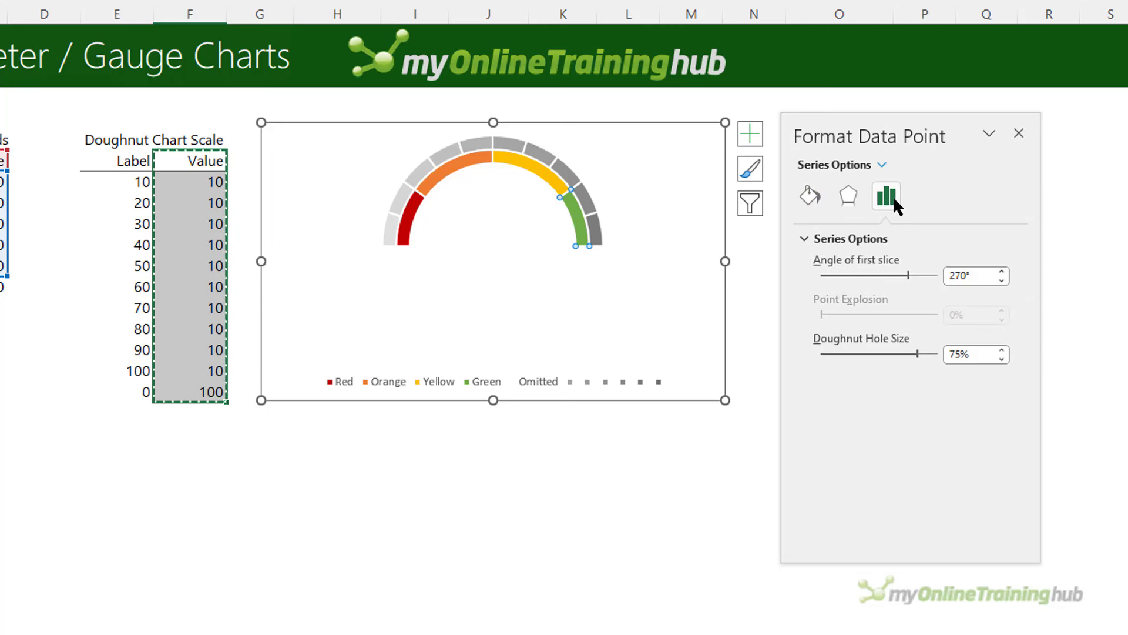
{"action": "left_click", "coordinate": [953, 354]}
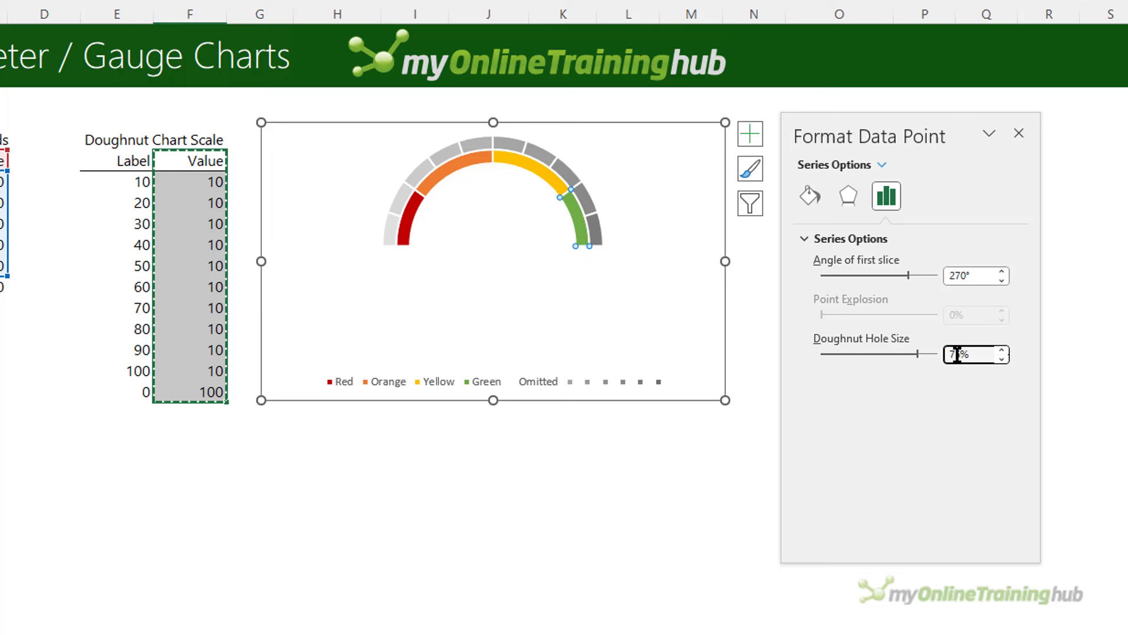
{"action": "key", "text": "Delete"}
{"action": "type", "text": "0"}
{"action": "key", "text": "Return"}
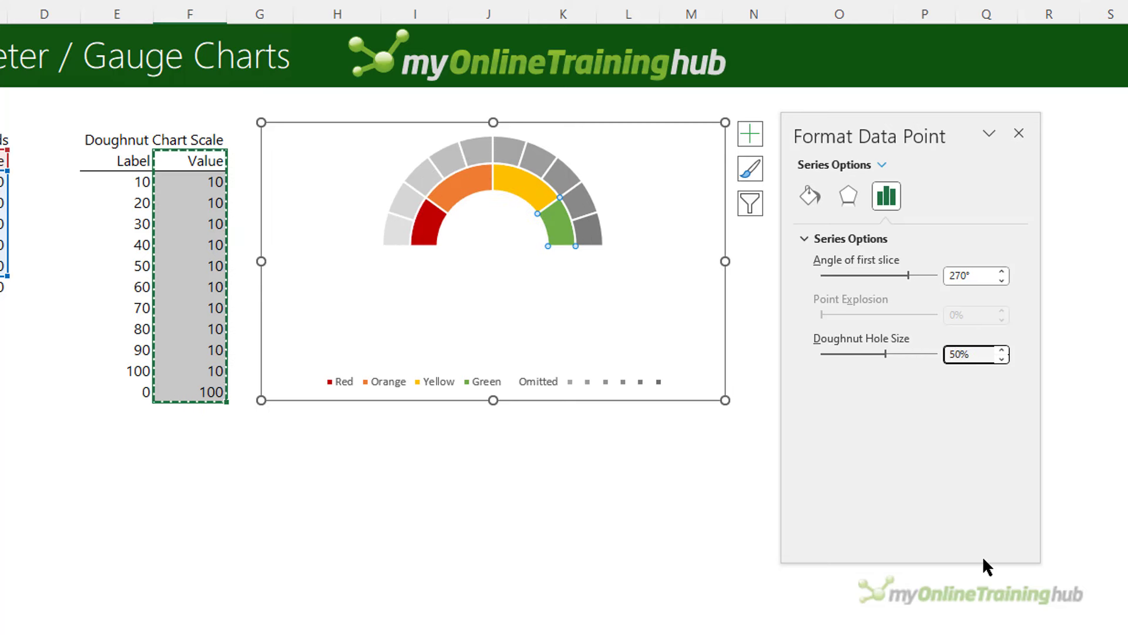
Step: Hide the chart legend
{"action": "left_click", "coordinate": [749, 142]}
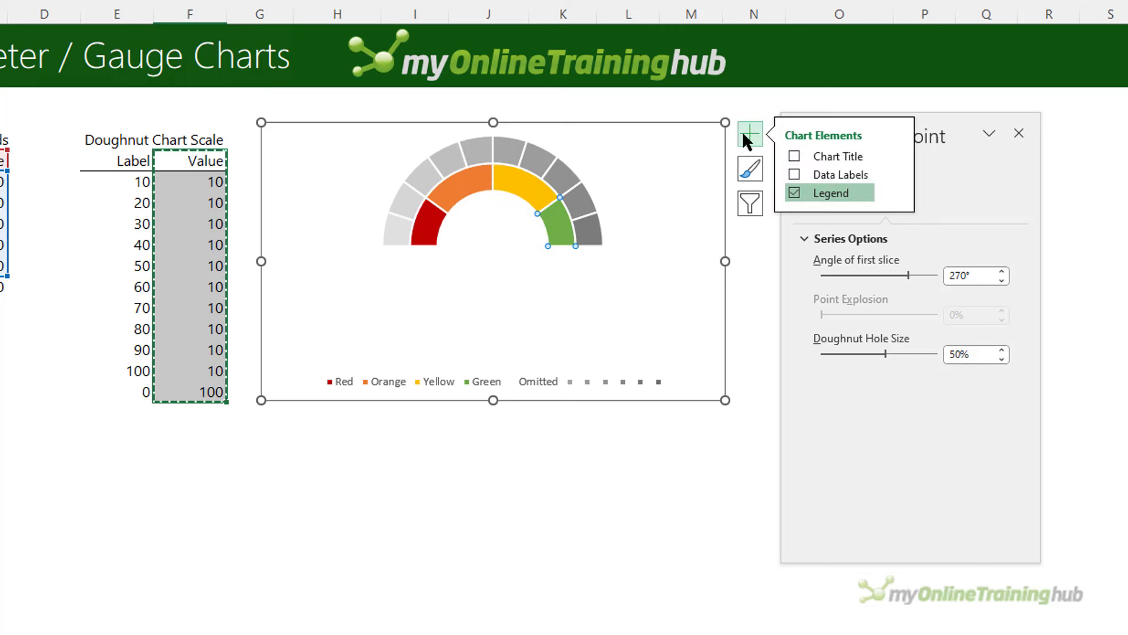
{"action": "left_click", "coordinate": [794, 193]}
{"action": "left_click", "coordinate": [397, 127]}
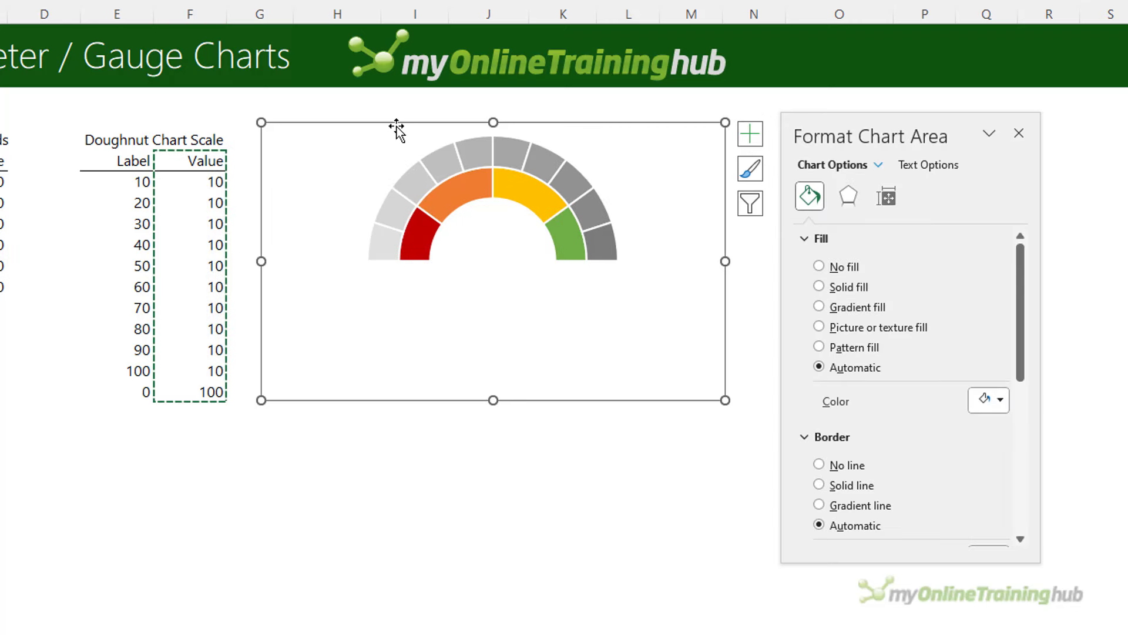
Step: Move the gauge chart right to reveal the Pie Chart Needle table H5:I9
{"action": "left_click_drag", "start_coordinate": [397, 126], "coordinate": [607, 128]}
{"action": "left_click_drag", "start_coordinate": [911, 129], "coordinate": [1116, 137]}
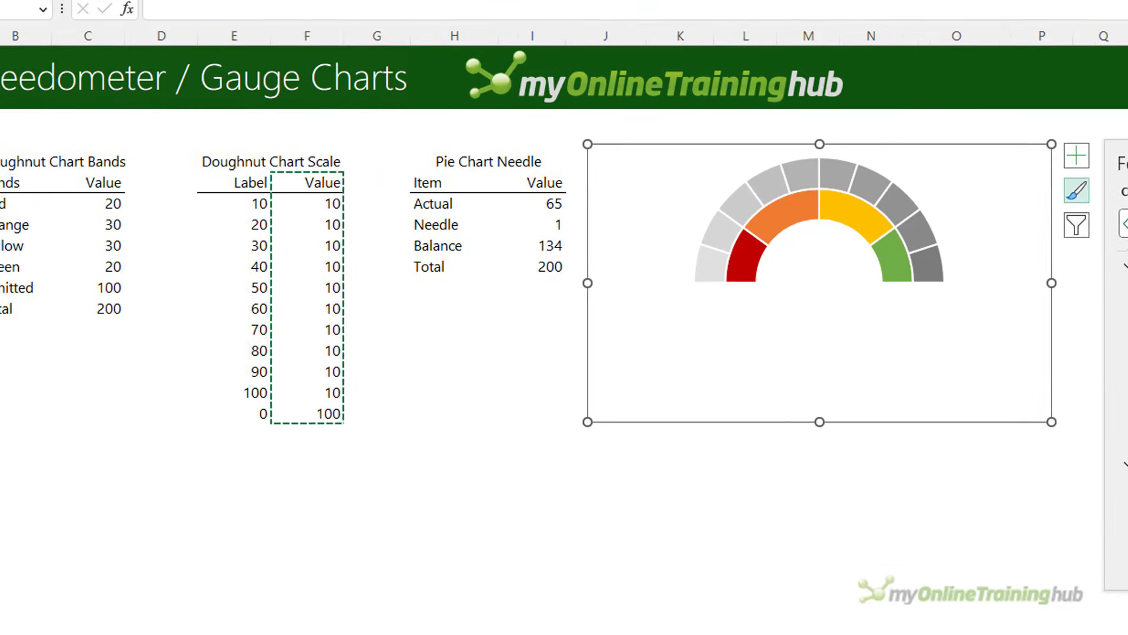
{"action": "left_click_drag", "start_coordinate": [435, 181], "coordinate": [529, 263]}
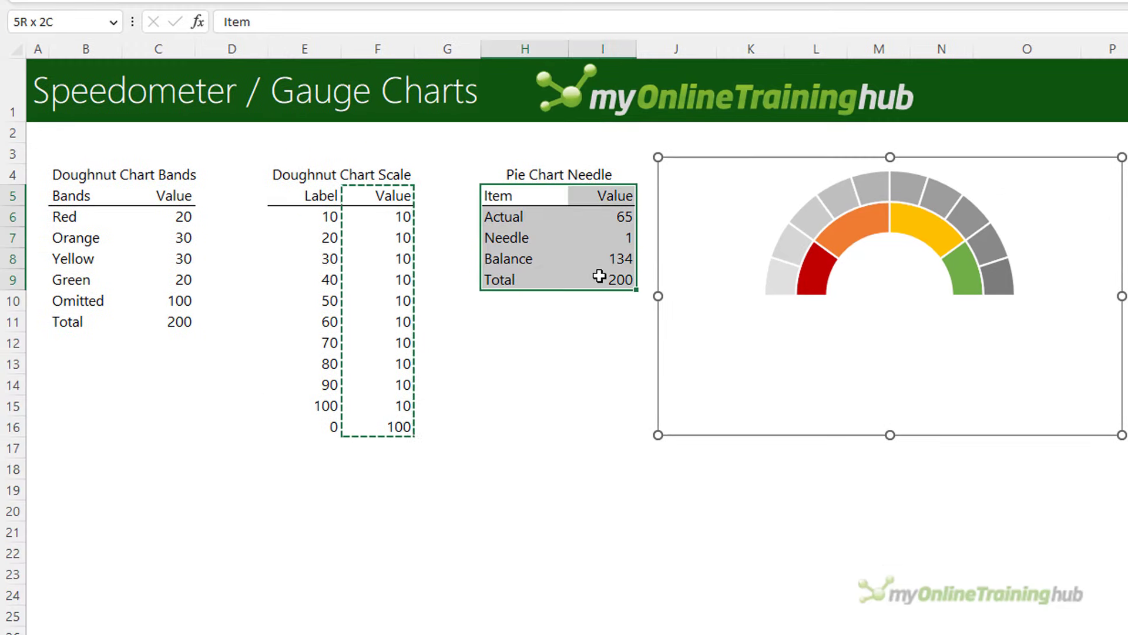
Step: Review the needle values and the Balance formula =C11-I6-I7 in I8
{"action": "left_click", "coordinate": [600, 279]}
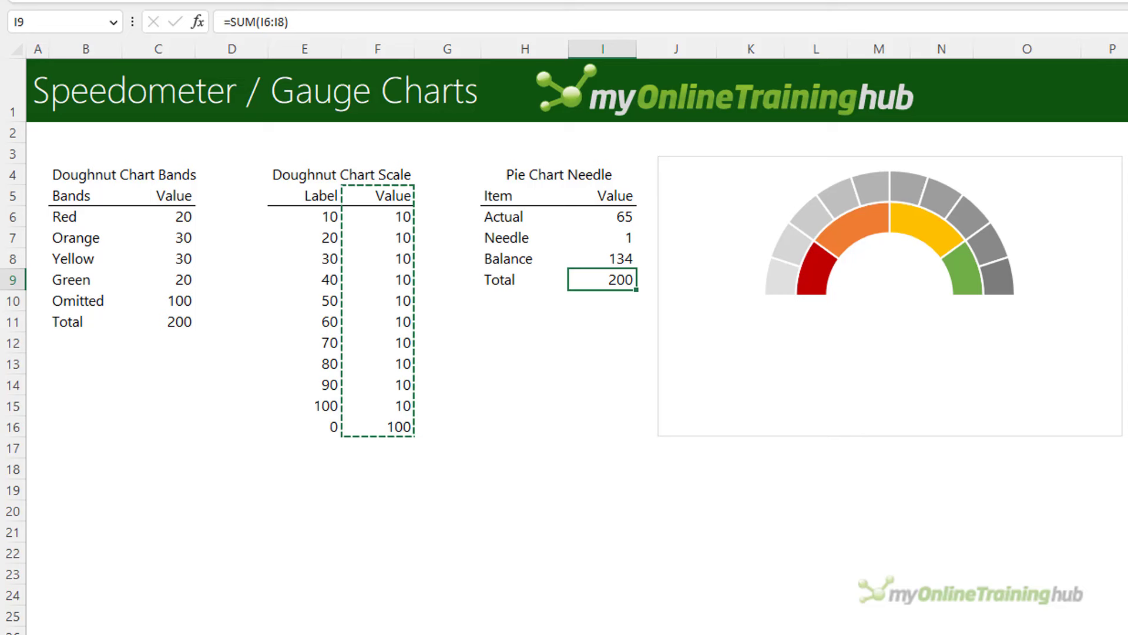
{"action": "left_click", "coordinate": [612, 216]}
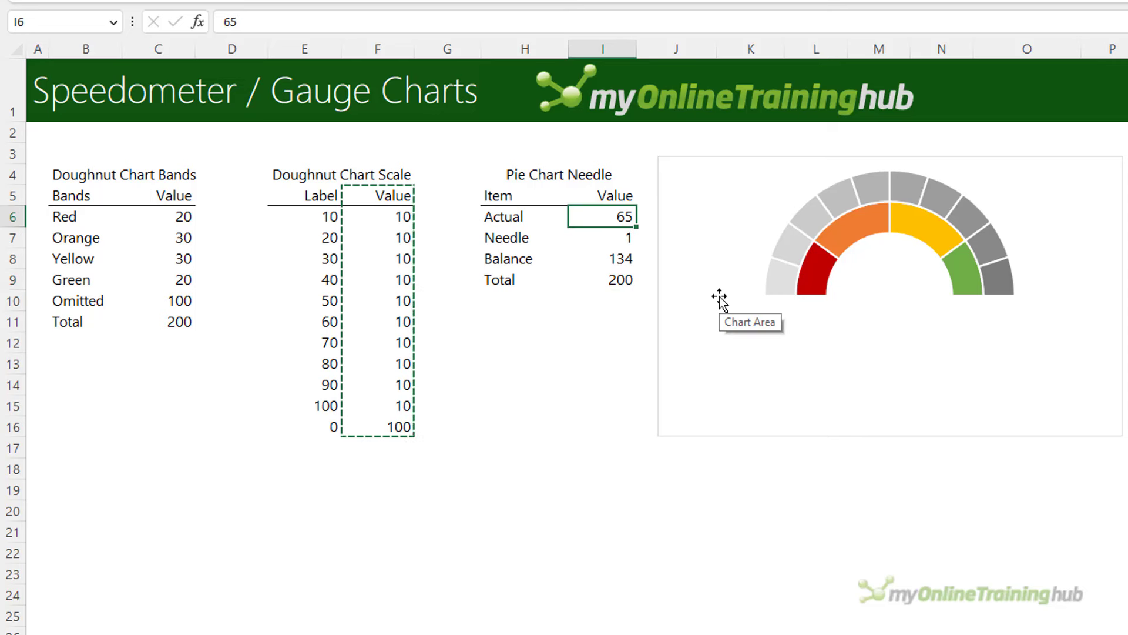
{"action": "key", "text": "Down"}
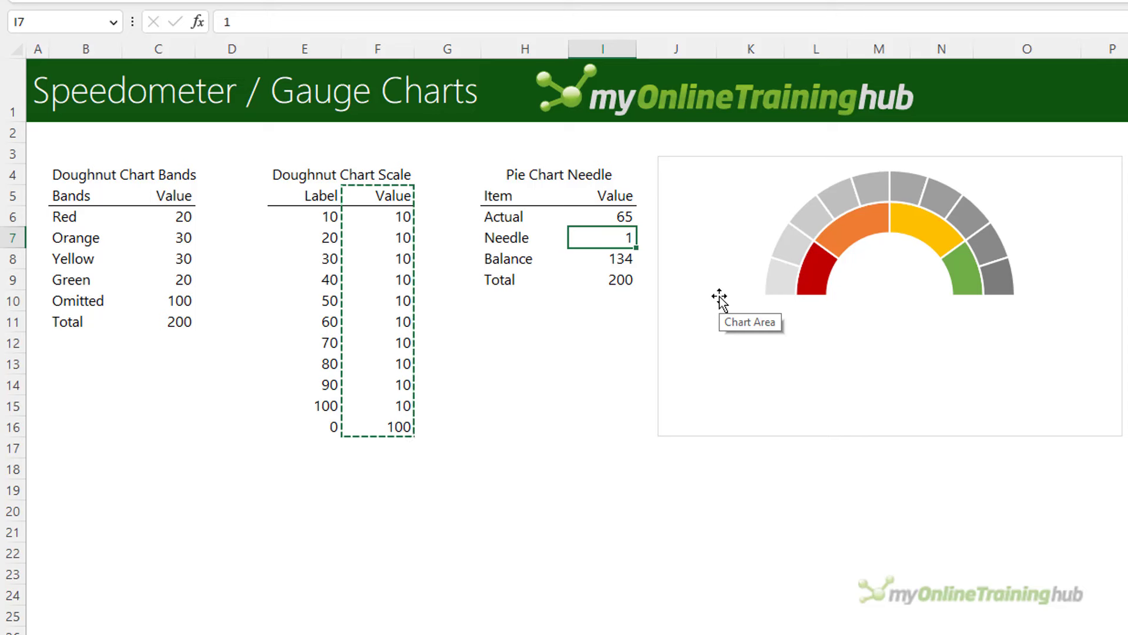
{"action": "key", "text": "Down"}
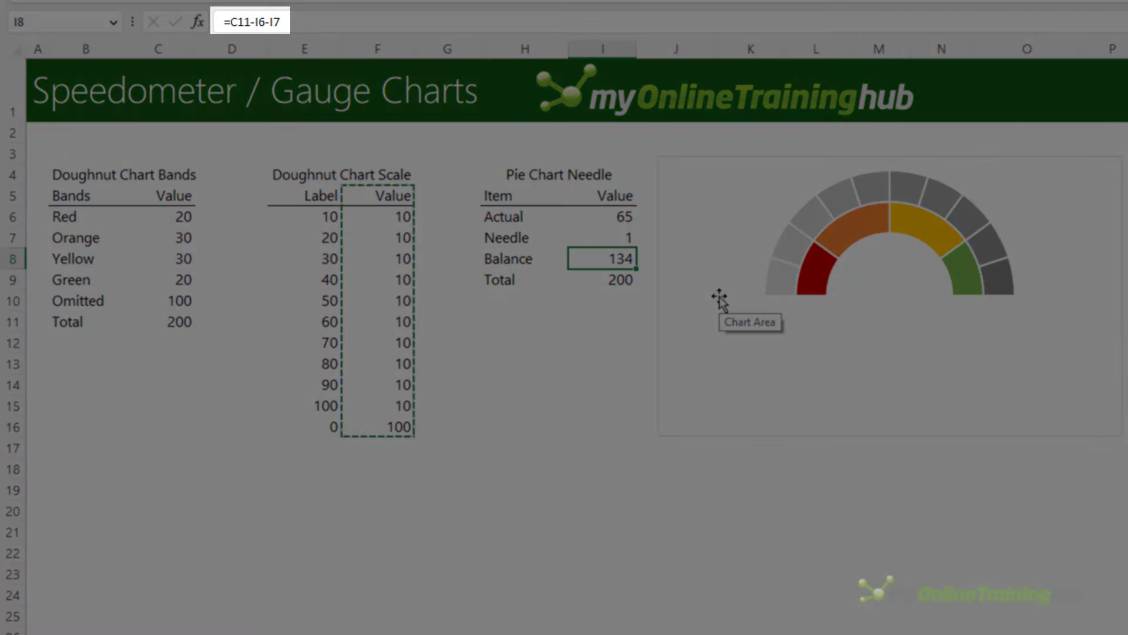
{"action": "key", "text": "F2"}
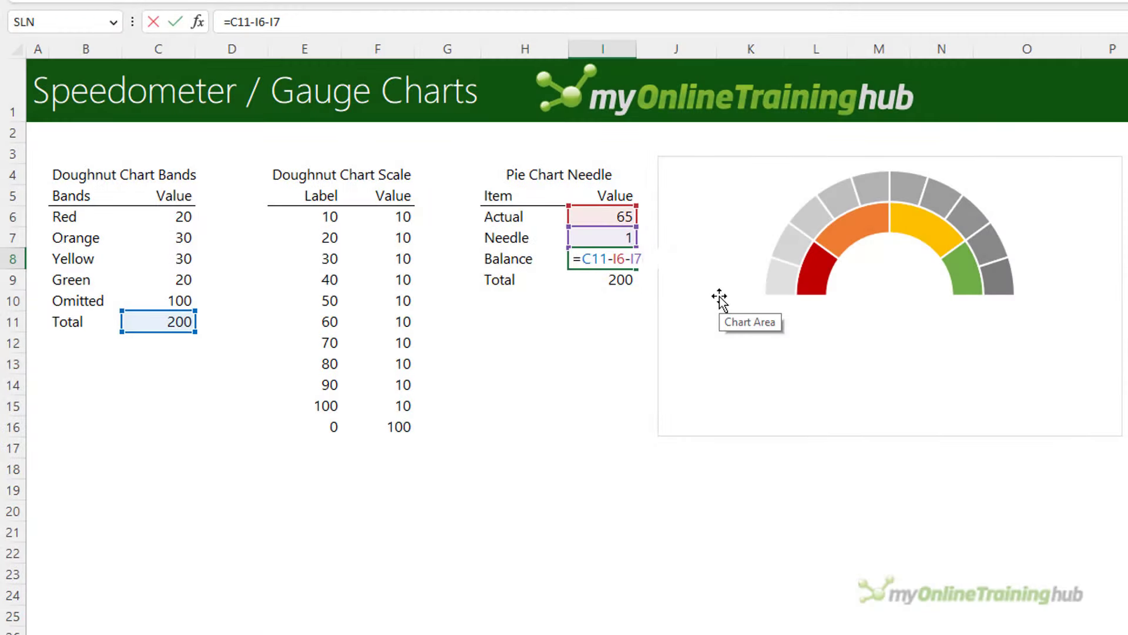
{"action": "key", "text": "Escape"}
{"action": "key", "text": "Up"}
{"action": "key", "text": "Up"}
{"action": "key", "text": "Down"}
{"action": "key", "text": "Down"}
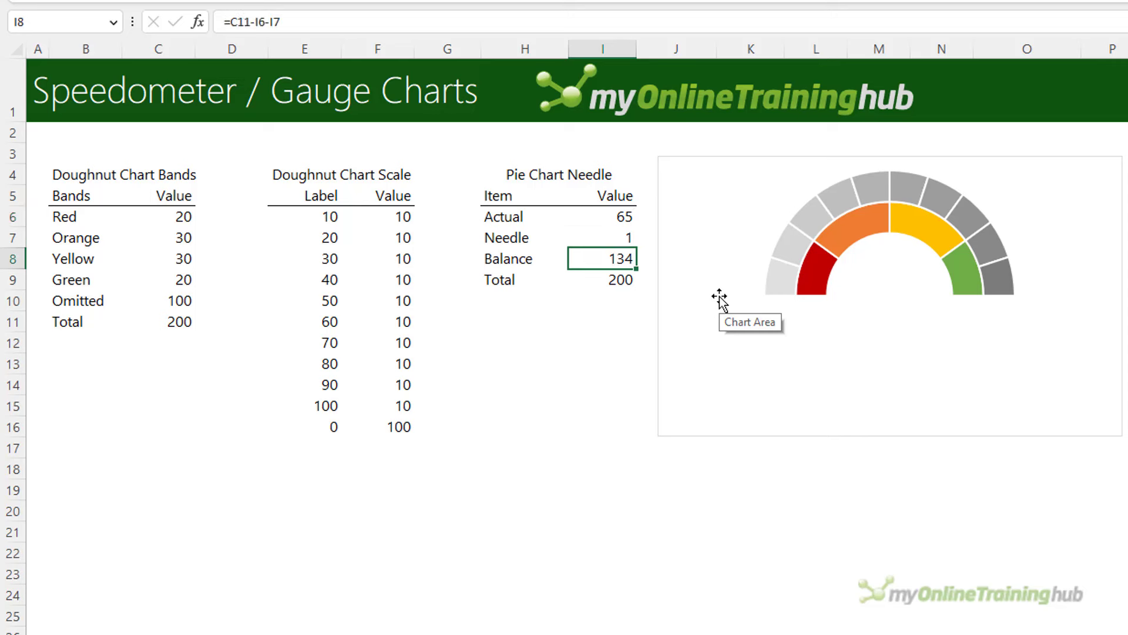
Step: Paste the needle data H5:I8 into the gauge as a new outer ring
{"action": "left_click_drag", "start_coordinate": [503, 216], "coordinate": [623, 261]}
{"action": "left_click_drag", "start_coordinate": [511, 195], "coordinate": [619, 258]}
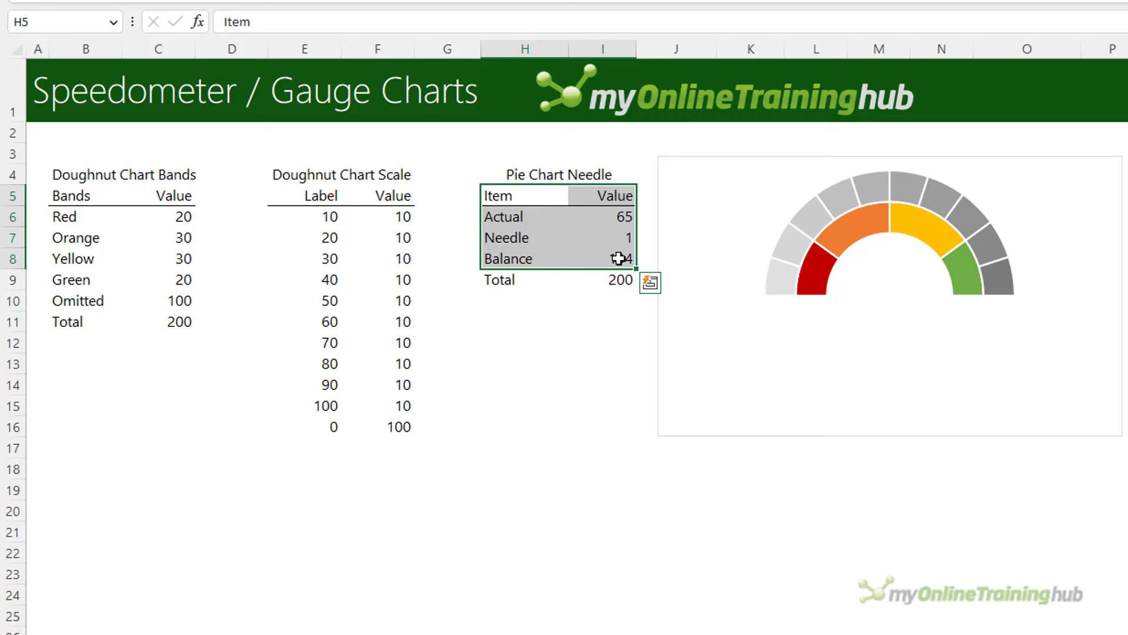
{"action": "key", "text": "ctrl+c"}
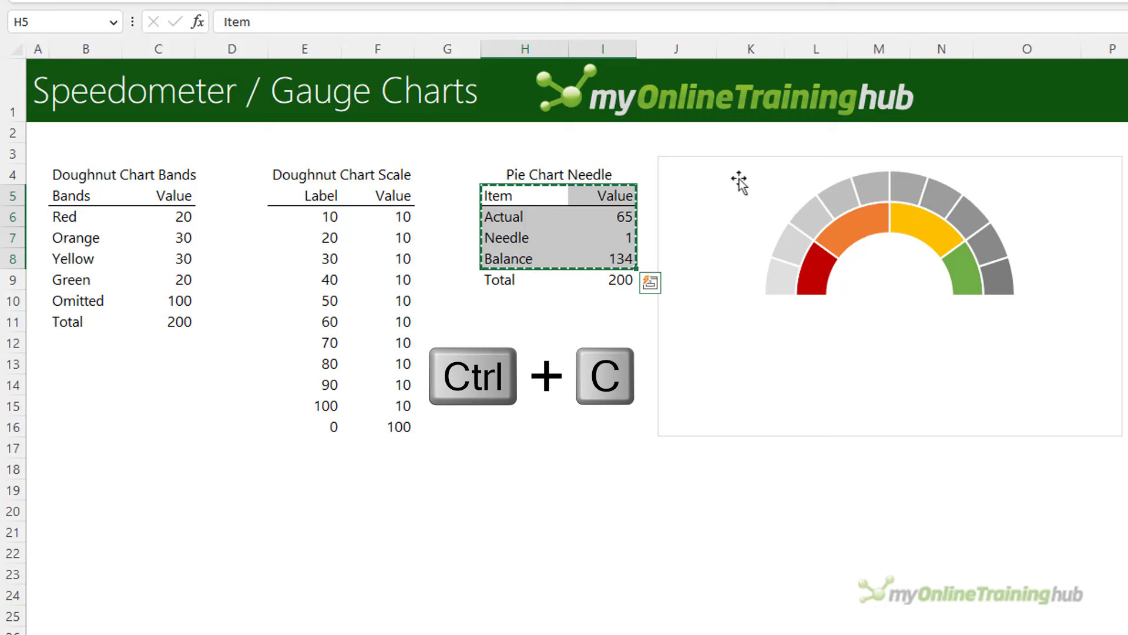
{"action": "left_click", "coordinate": [773, 155]}
{"action": "key", "text": "ctrl+v"}
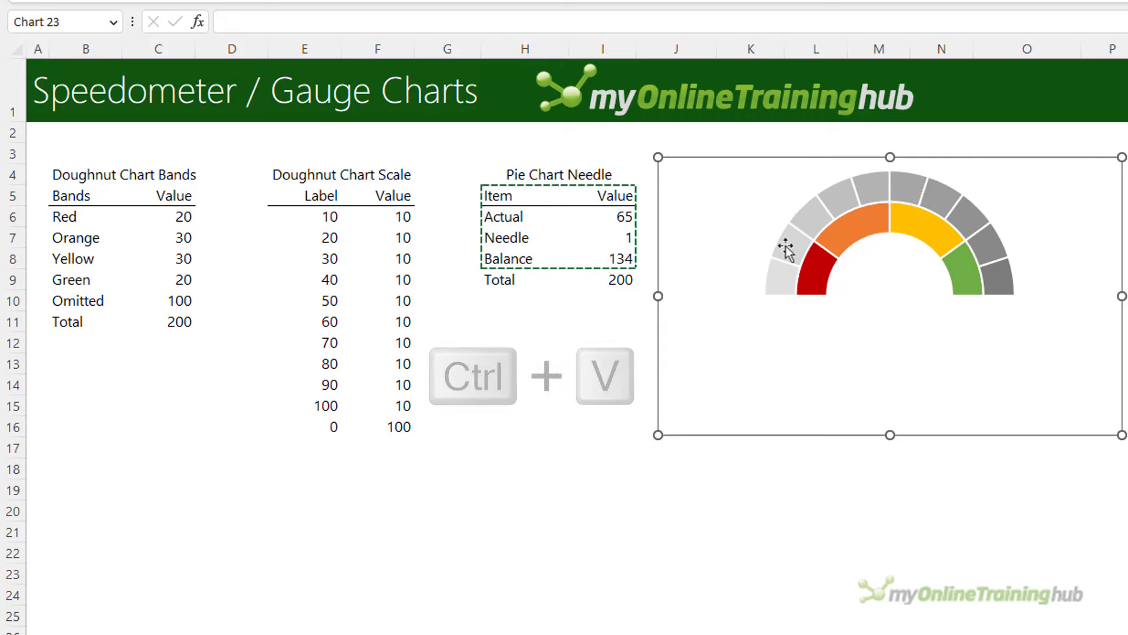
{"action": "left_click", "coordinate": [796, 319]}
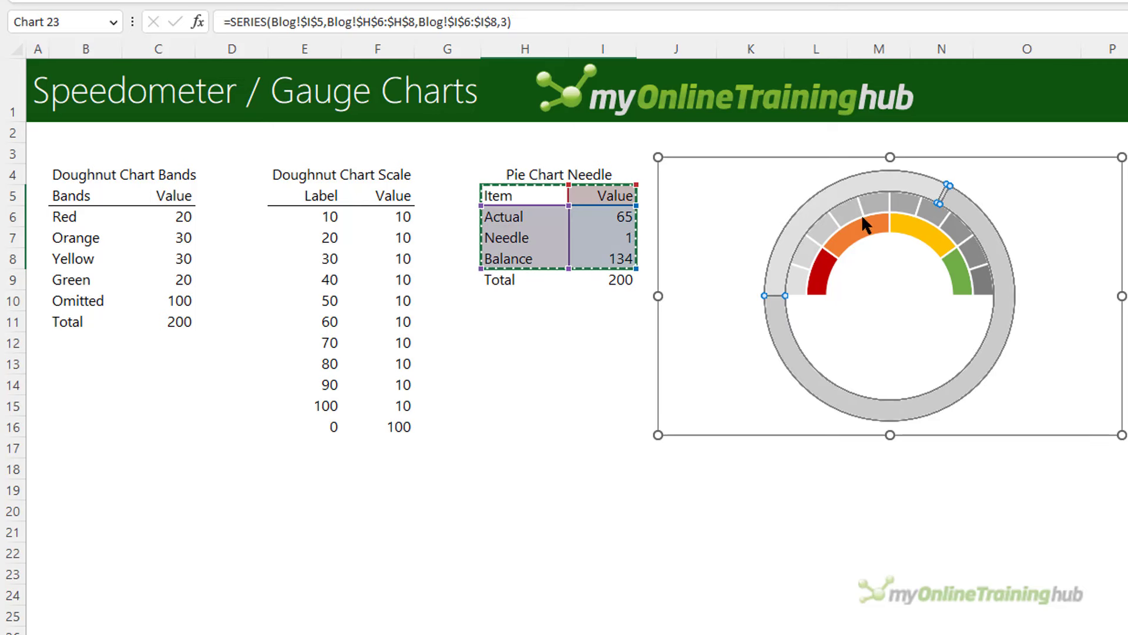
{"action": "right_click", "coordinate": [781, 329]}
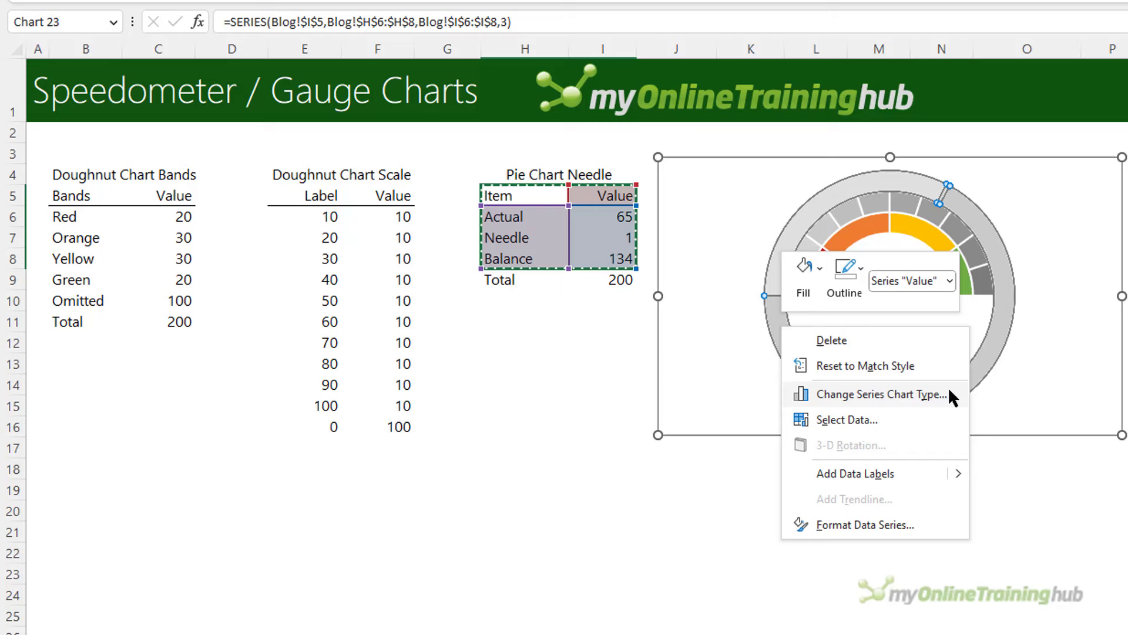
Step: In the Combo chart type, make the third (needle) series a Pie on the secondary axis
{"action": "left_click", "coordinate": [949, 391]}
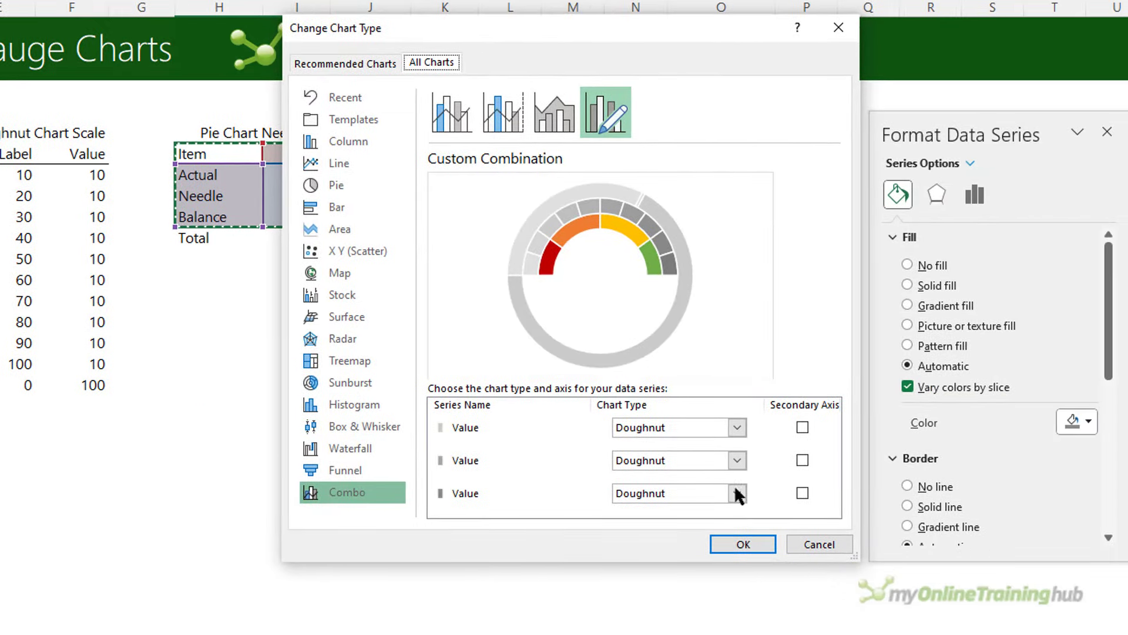
{"action": "left_click", "coordinate": [928, 519]}
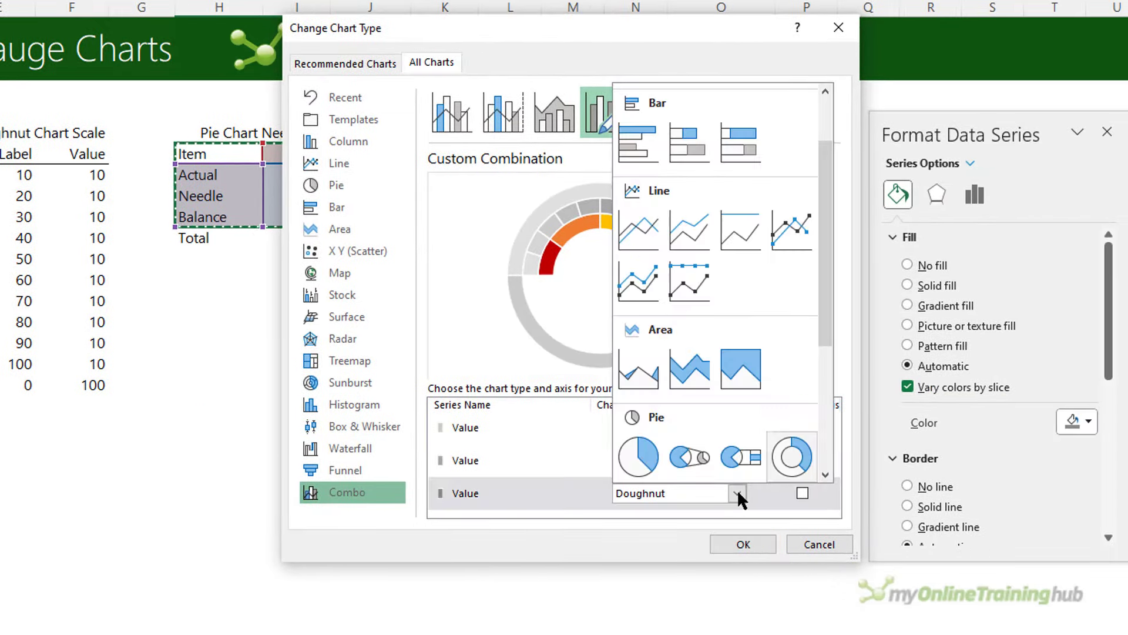
{"action": "left_click", "coordinate": [639, 456]}
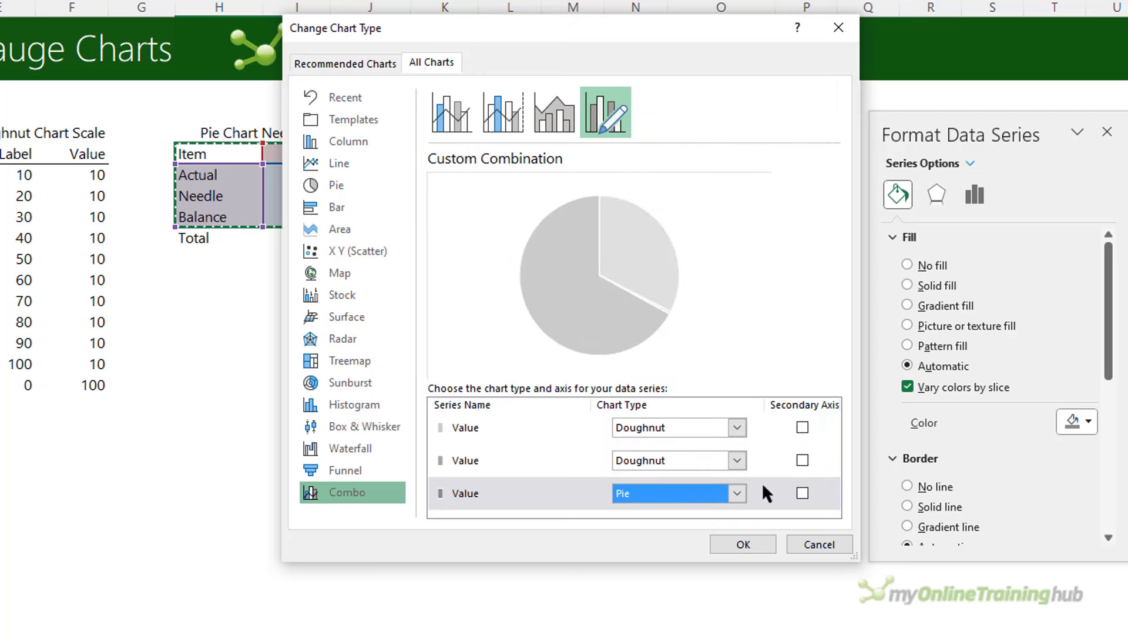
{"action": "left_click", "coordinate": [801, 491]}
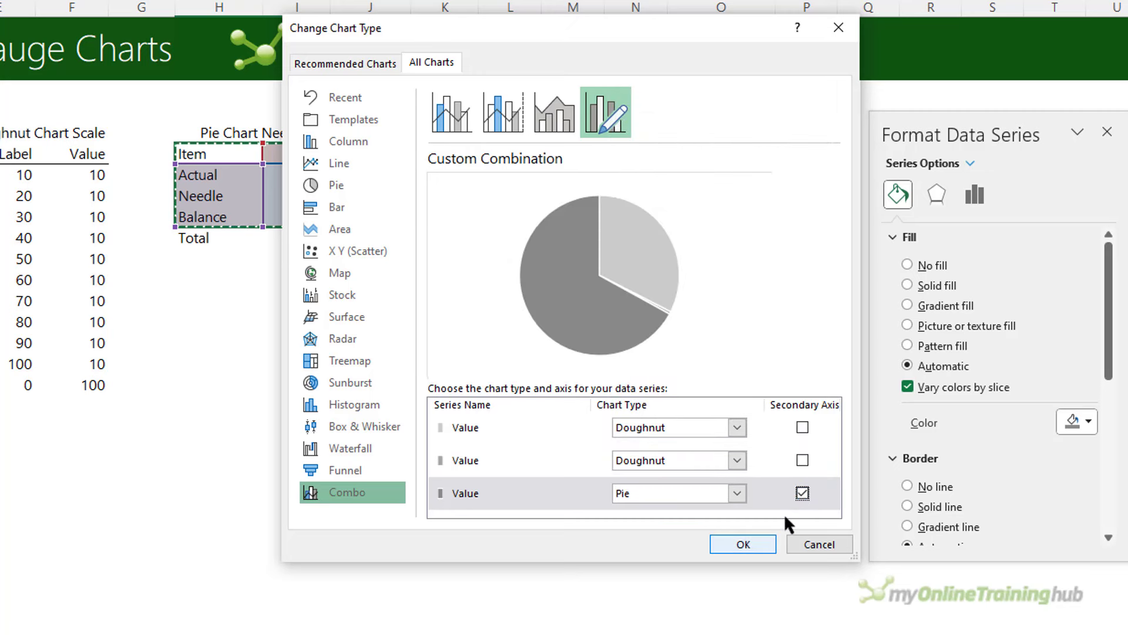
{"action": "left_click", "coordinate": [767, 546]}
{"action": "left_click", "coordinate": [599, 325]}
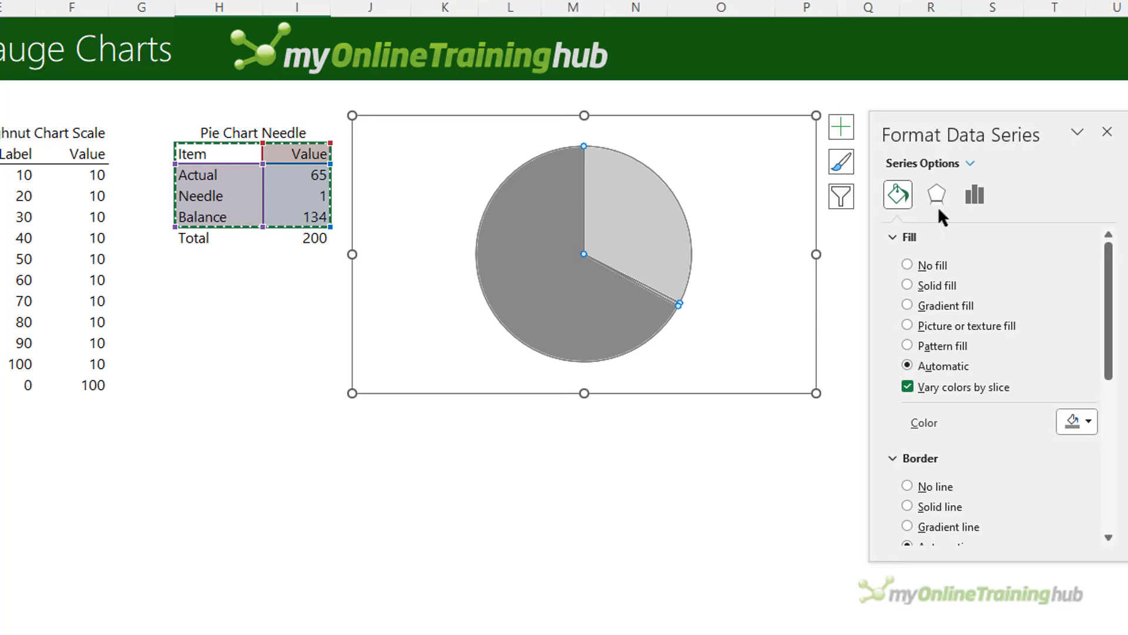
Step: Set the needle pie's first slice angle to 270° and give it no border line
{"action": "left_click", "coordinate": [975, 196]}
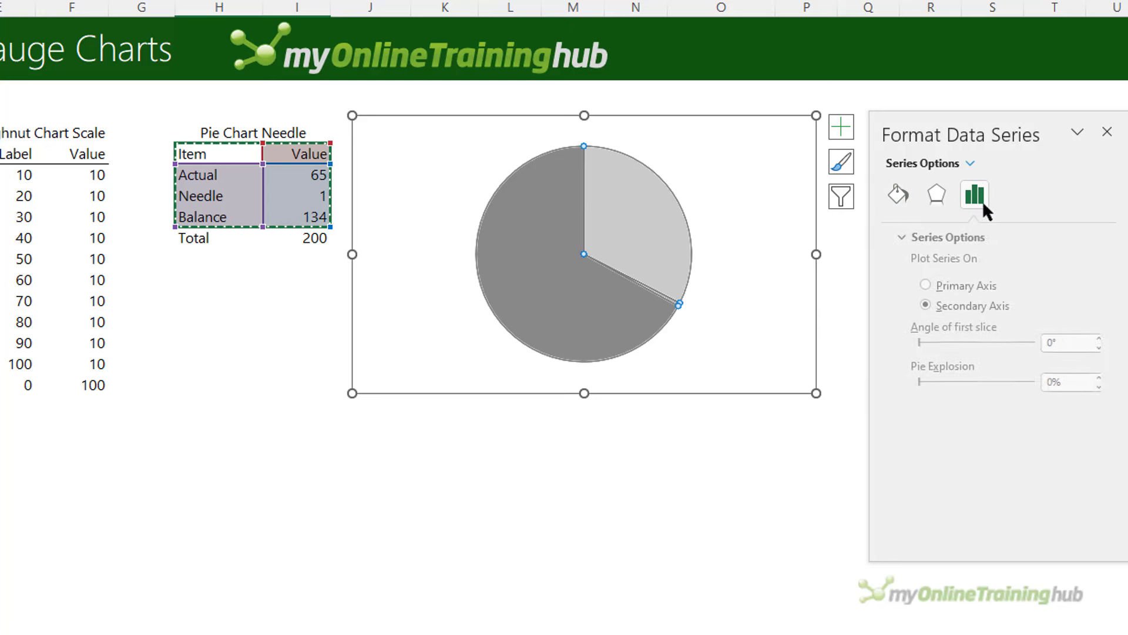
{"action": "left_click", "coordinate": [1036, 342]}
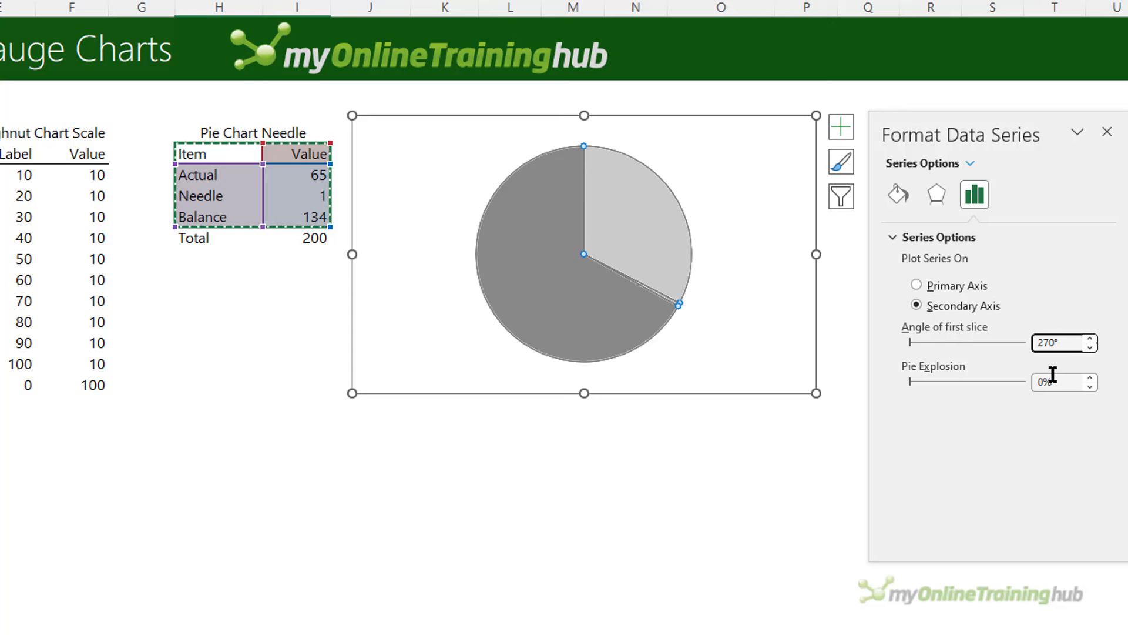
{"action": "type", "text": "27"}
{"action": "key", "text": "Return"}
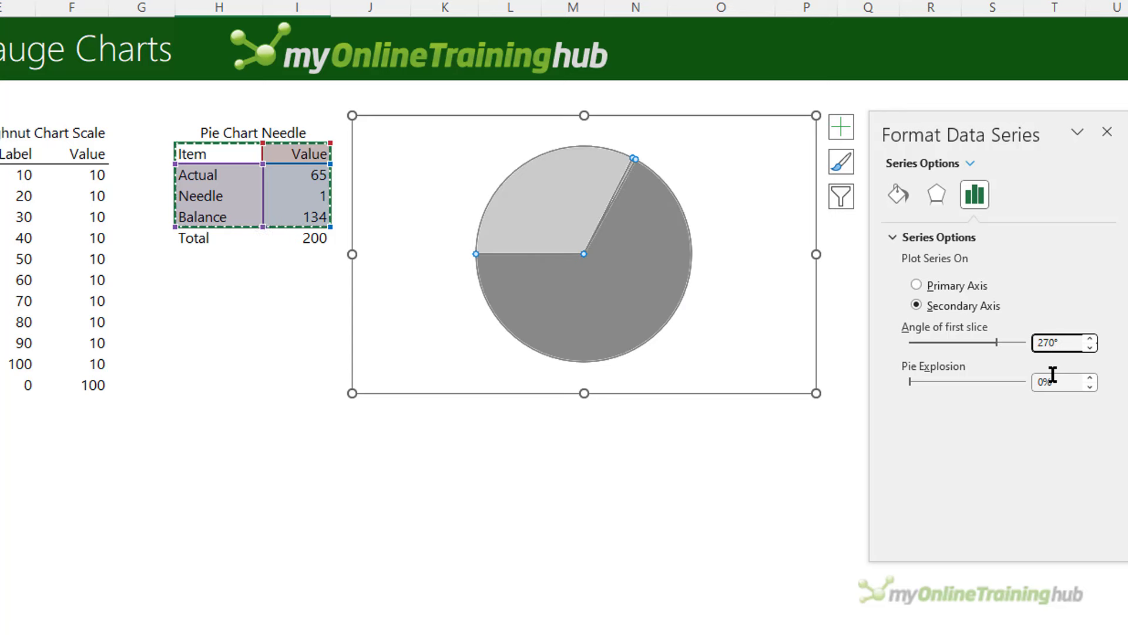
{"action": "left_click", "coordinate": [893, 199]}
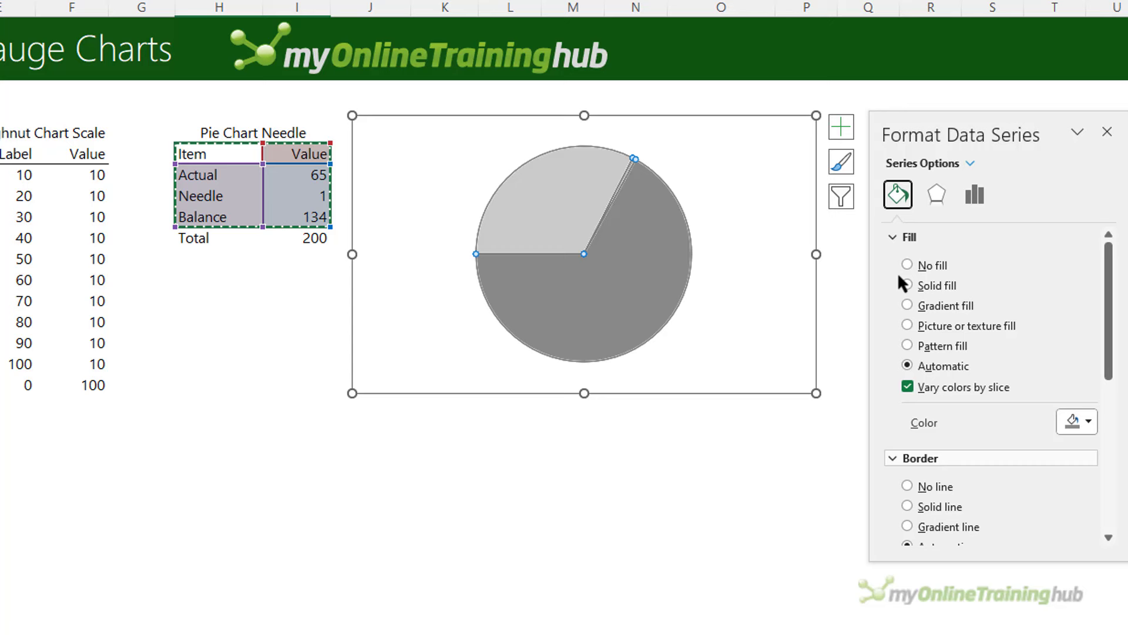
{"action": "left_click", "coordinate": [915, 487]}
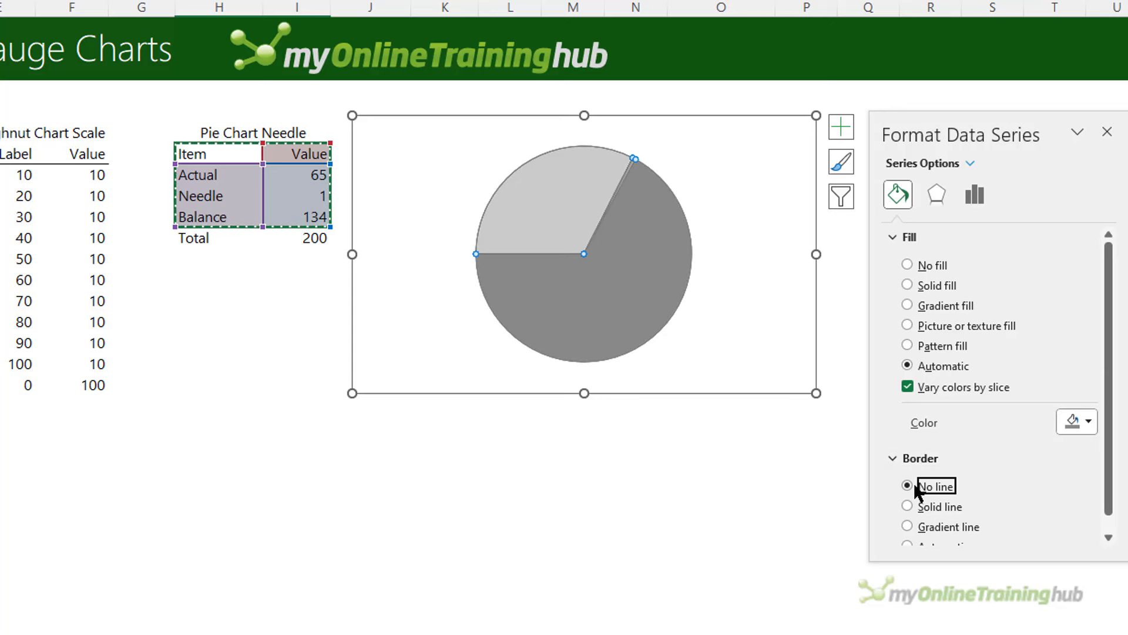
Step: Set the large dark and grey pie slices to No fill
{"action": "left_click", "coordinate": [605, 302]}
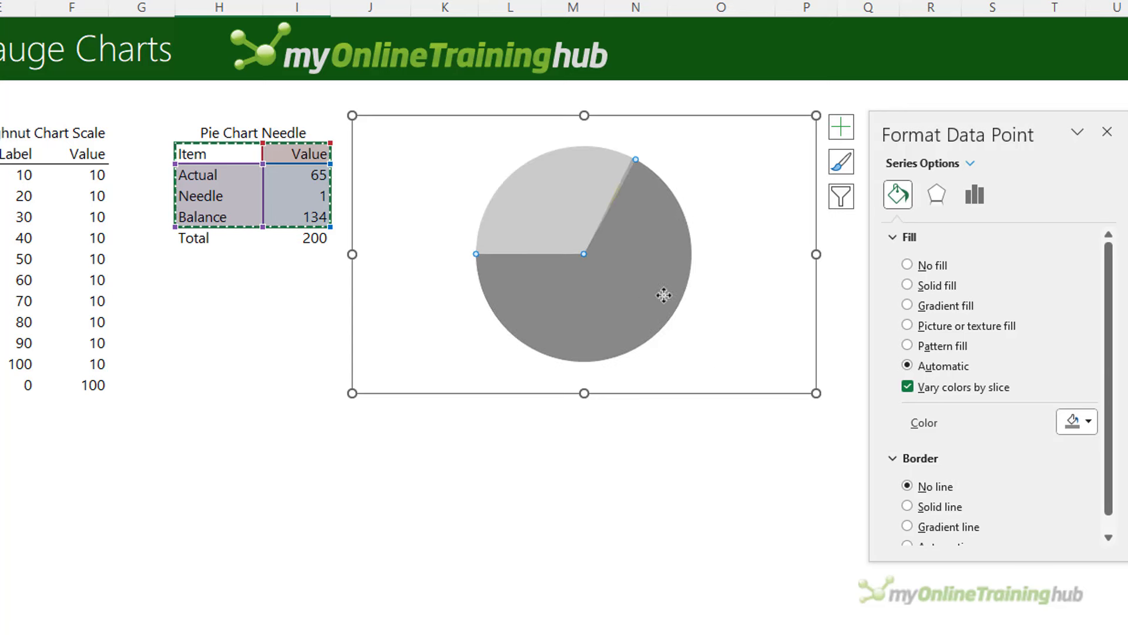
{"action": "left_click", "coordinate": [912, 266]}
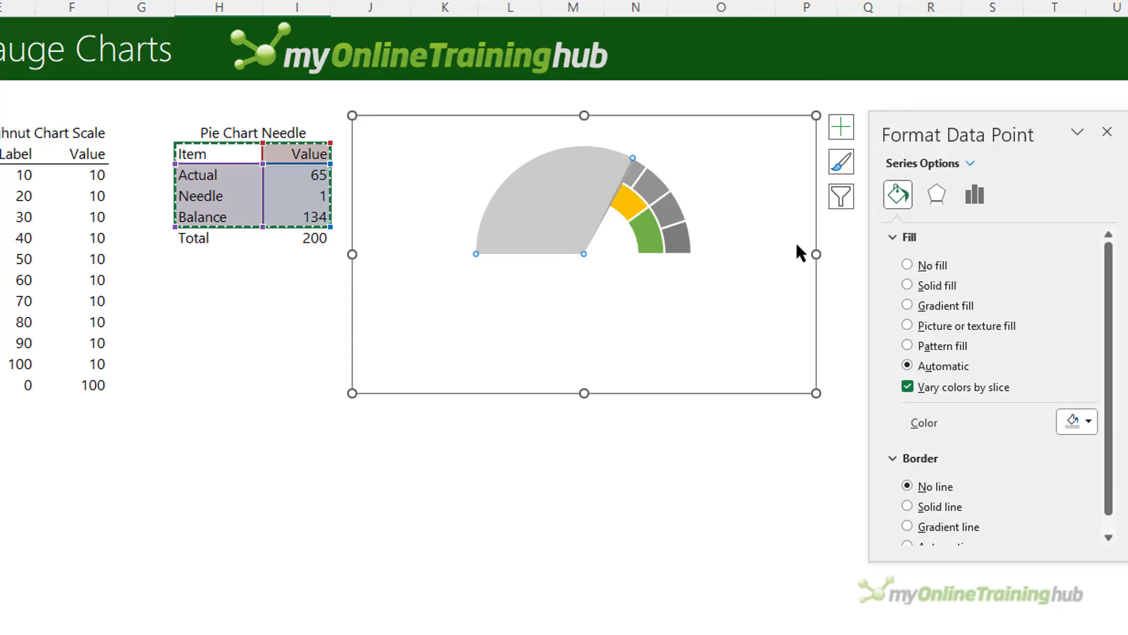
{"action": "left_click", "coordinate": [621, 182]}
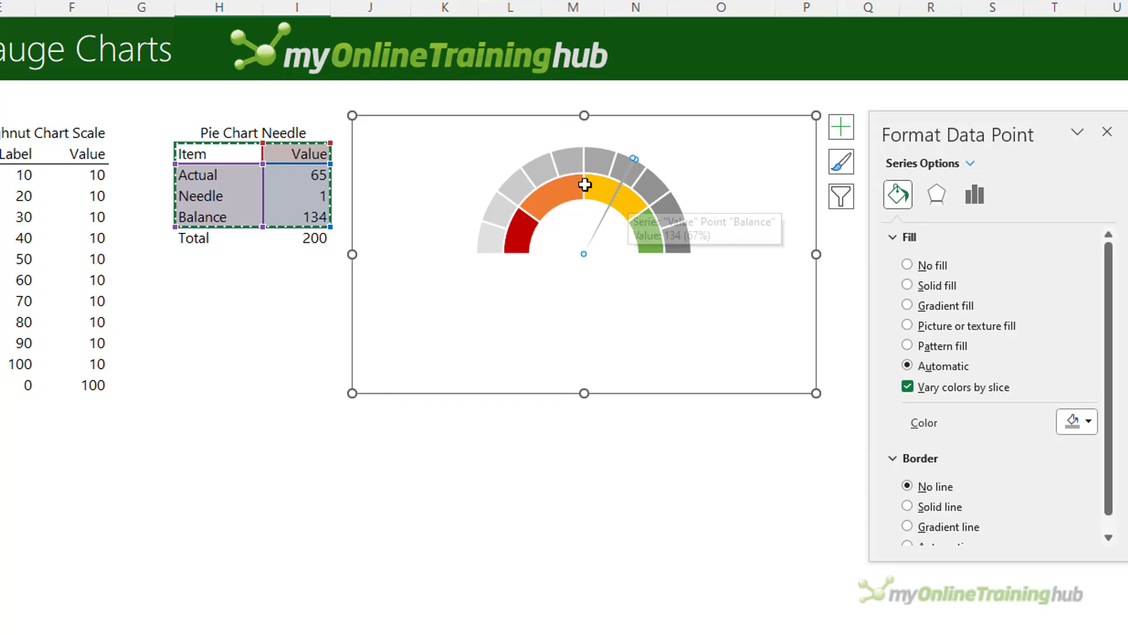
Step: Temporarily set the Needle value in I6 to 5 and give the needle slice a solid black fill
{"action": "left_click", "coordinate": [295, 194]}
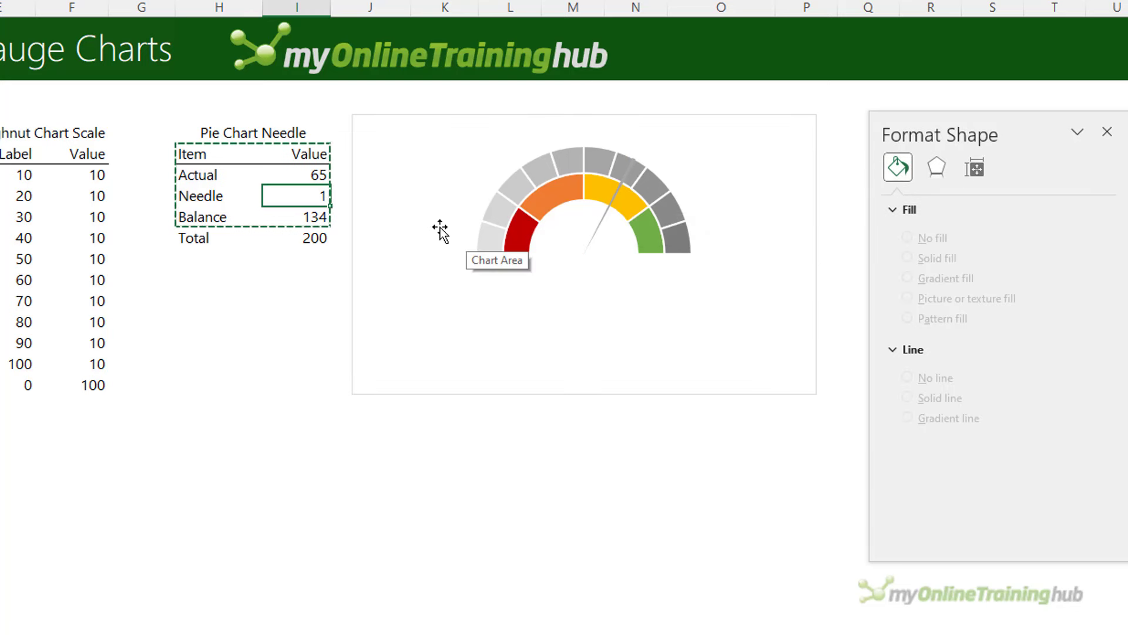
{"action": "type", "text": "5"}
{"action": "key", "text": "Return"}
{"action": "left_click", "coordinate": [630, 183]}
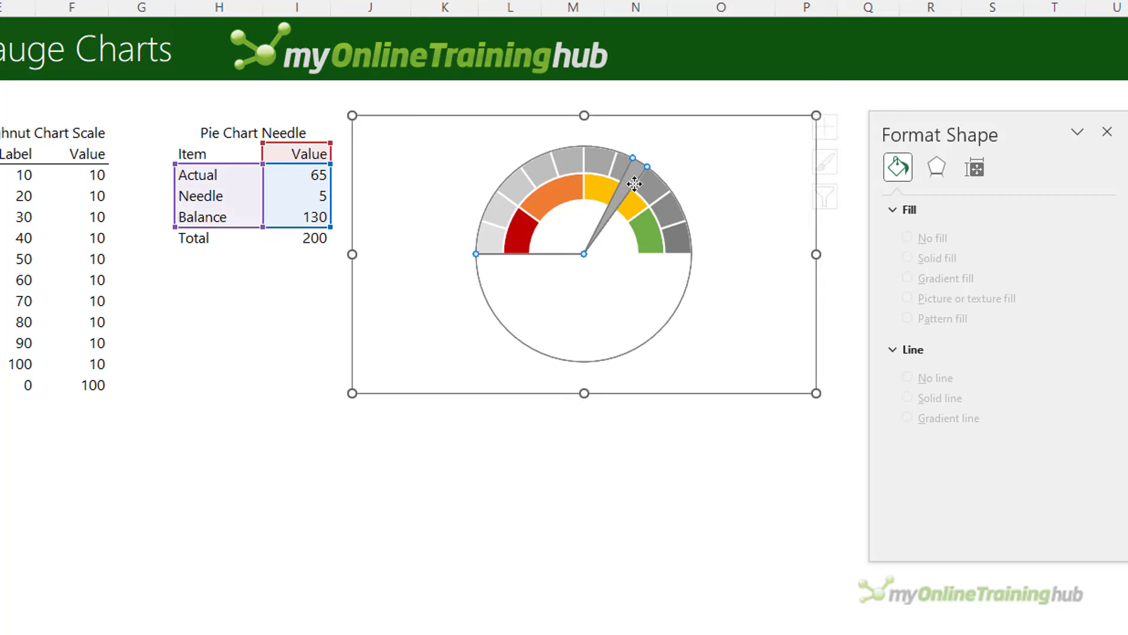
{"action": "left_click", "coordinate": [629, 182]}
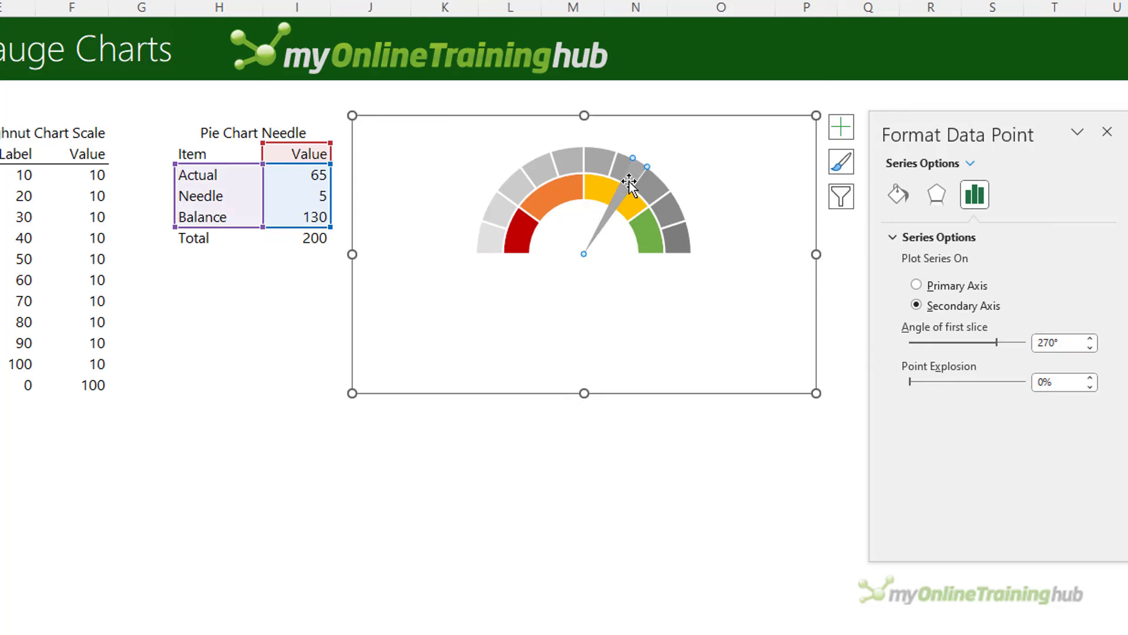
{"action": "left_click", "coordinate": [891, 198]}
{"action": "left_click", "coordinate": [934, 284]}
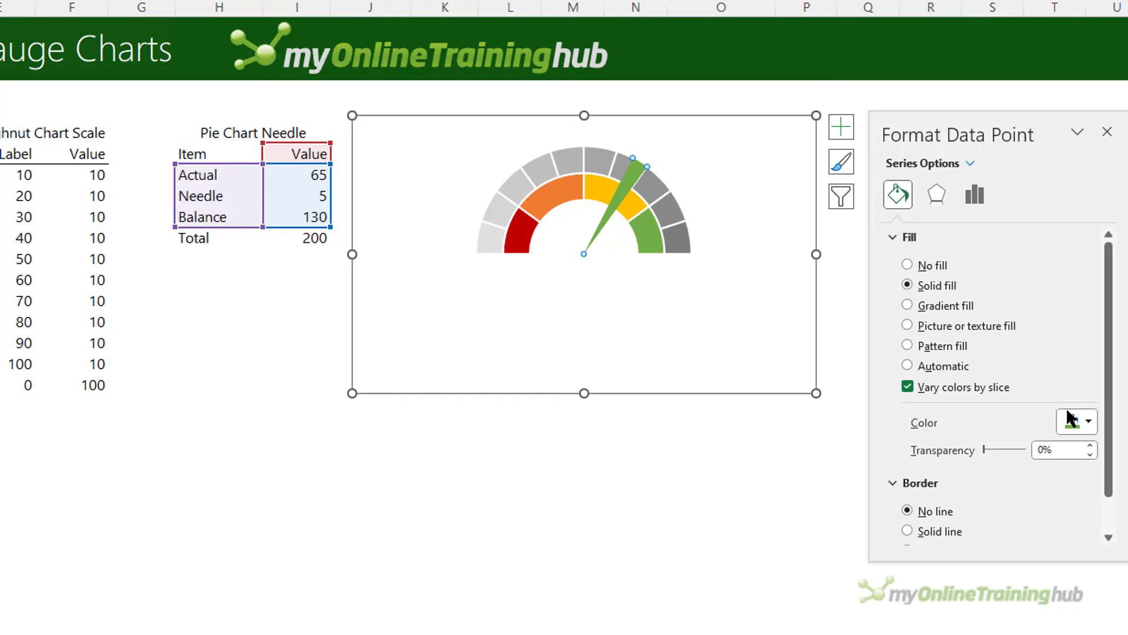
{"action": "left_click", "coordinate": [1068, 419]}
{"action": "left_click", "coordinate": [1076, 467]}
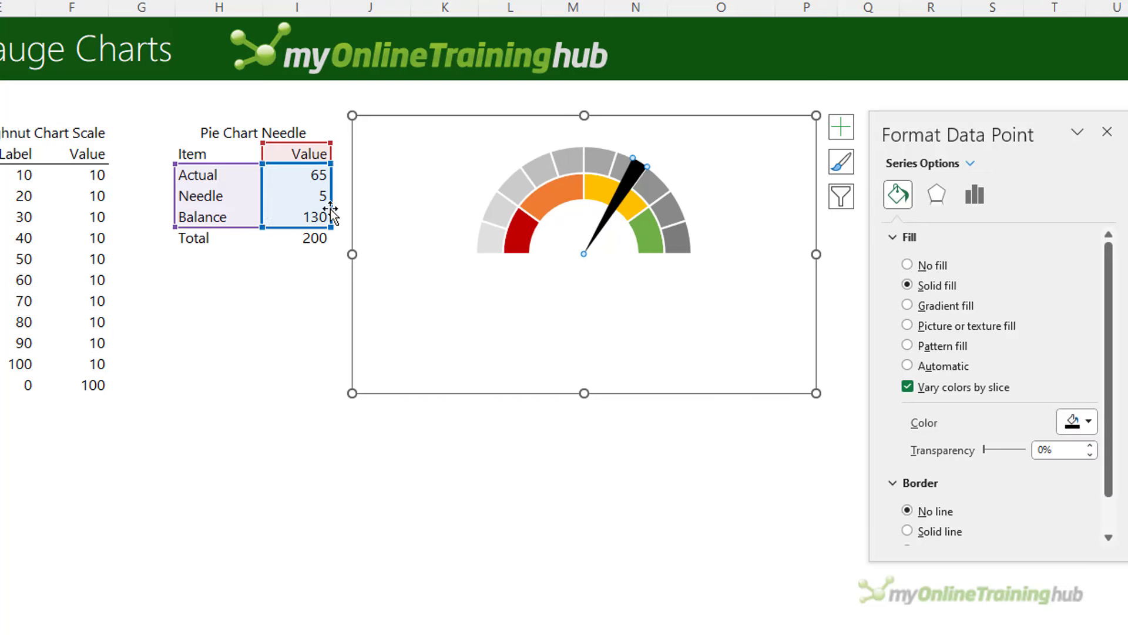
Step: Restore the Needle value in I6 to 1
{"action": "left_click", "coordinate": [302, 196]}
{"action": "type", "text": "1"}
{"action": "key", "text": "Return"}
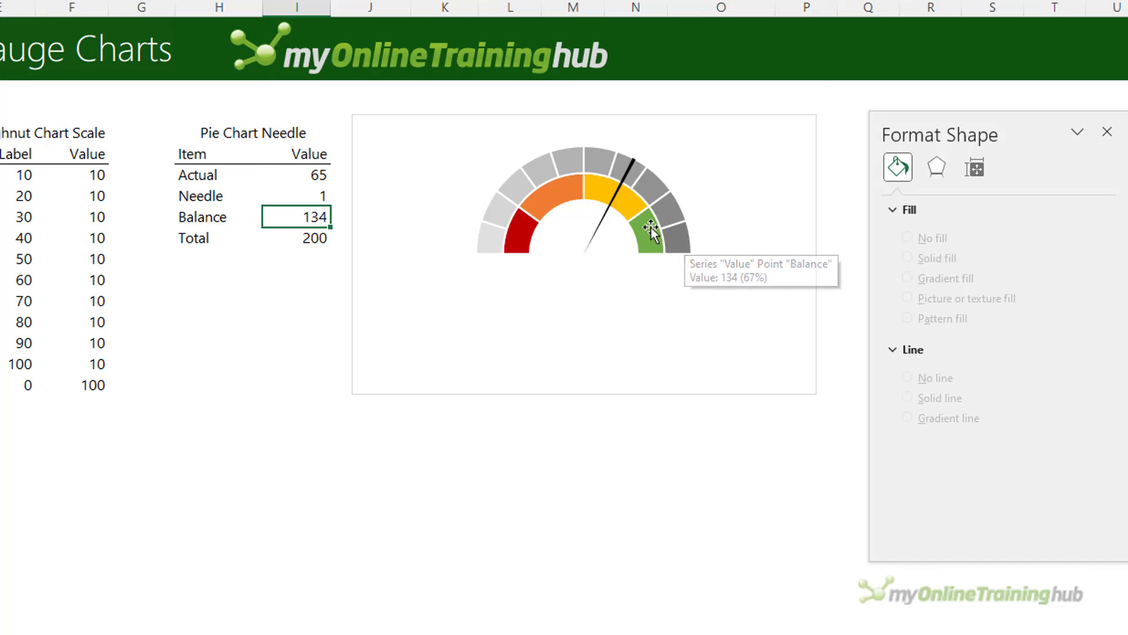
Step: Select the scale doughnut series with Ctrl+Up, add data labels and open Label Options
{"action": "left_click", "coordinate": [533, 190]}
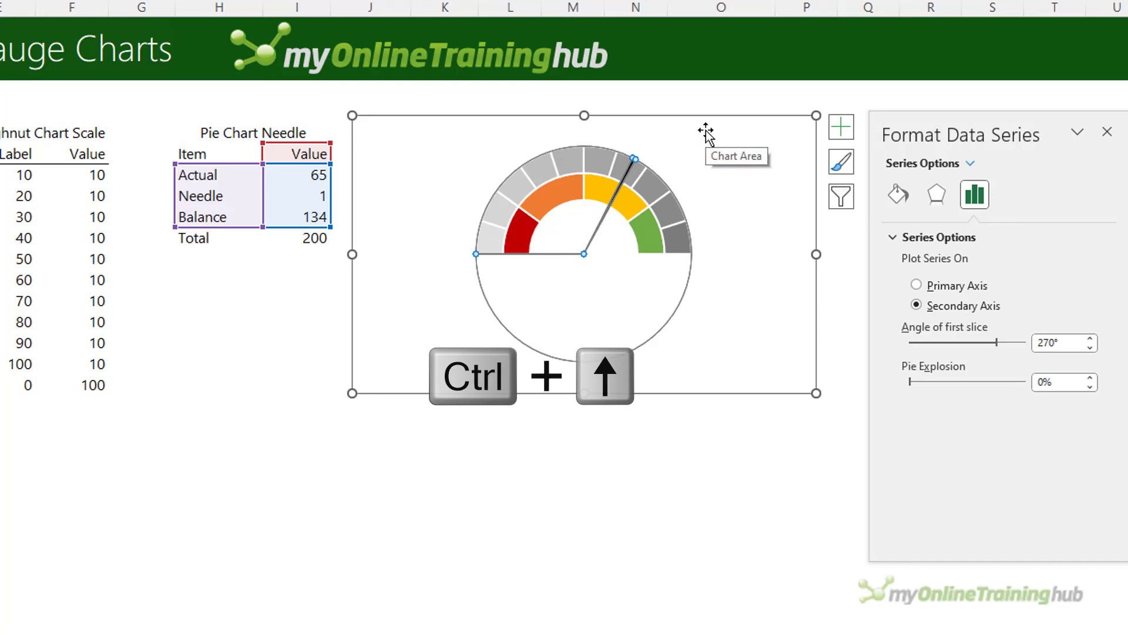
{"action": "key", "text": "ctrl+Up"}
{"action": "key", "text": "ctrl+Up"}
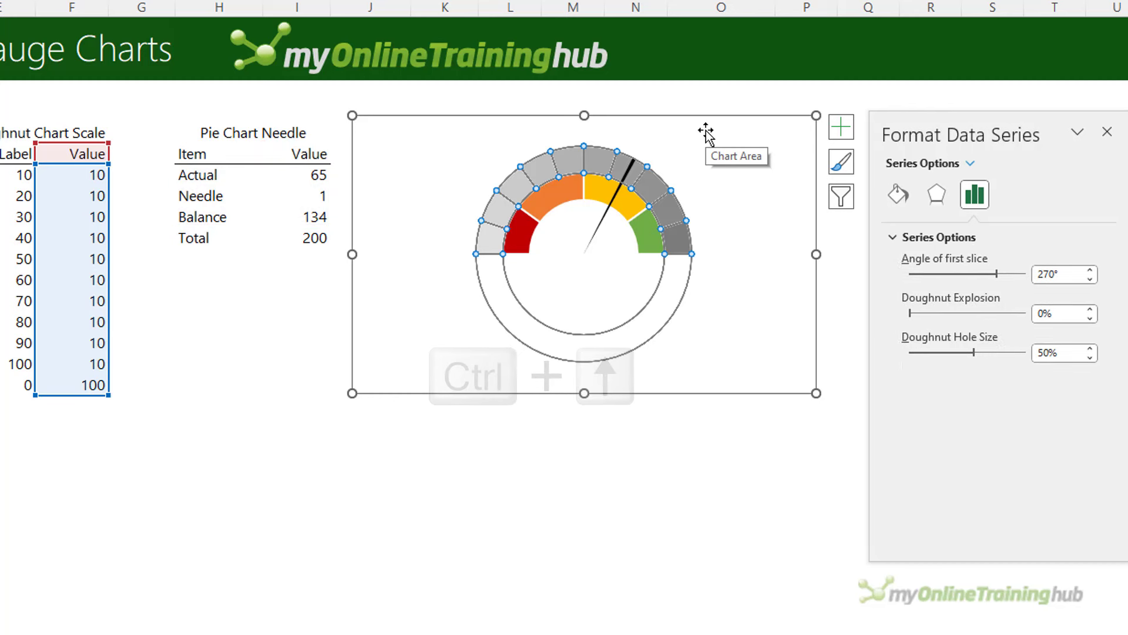
{"action": "left_click", "coordinate": [841, 126]}
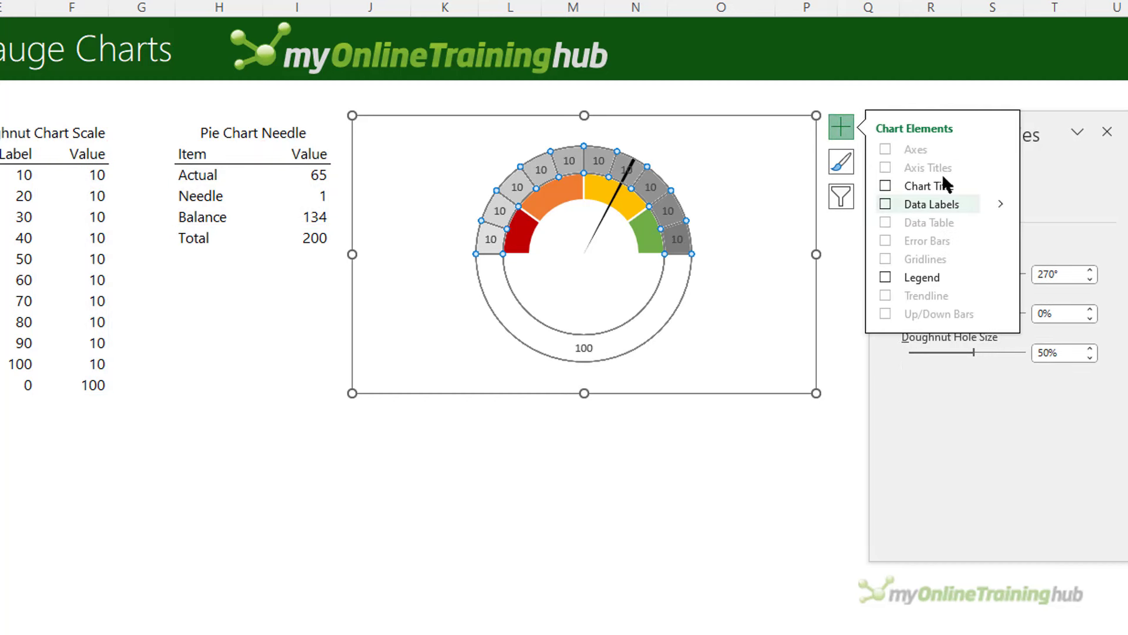
{"action": "left_click", "coordinate": [1000, 204]}
{"action": "left_click", "coordinate": [1051, 231]}
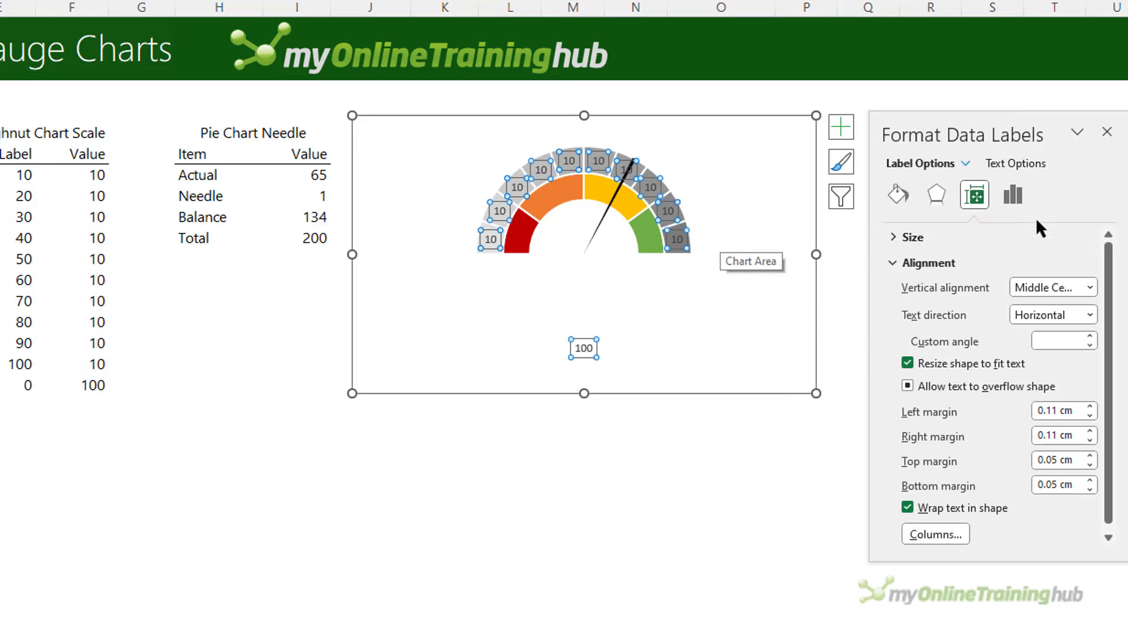
{"action": "left_click", "coordinate": [1011, 200]}
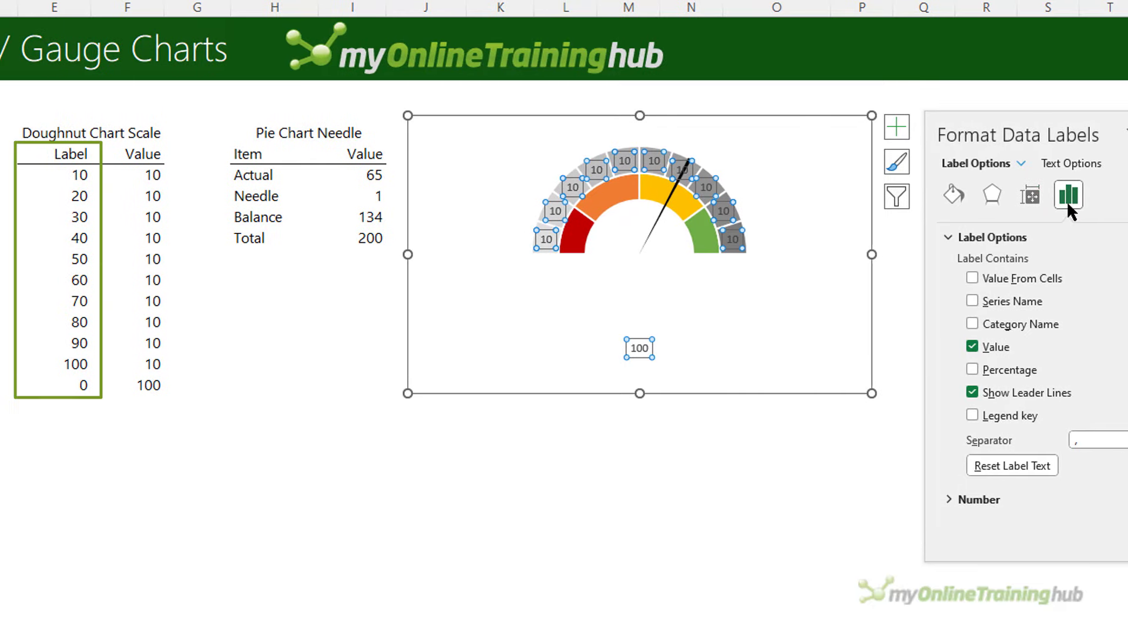
Step: Replace the label values with Value From Cells using range E6:E16
{"action": "left_click", "coordinate": [973, 346]}
{"action": "left_click", "coordinate": [1000, 278]}
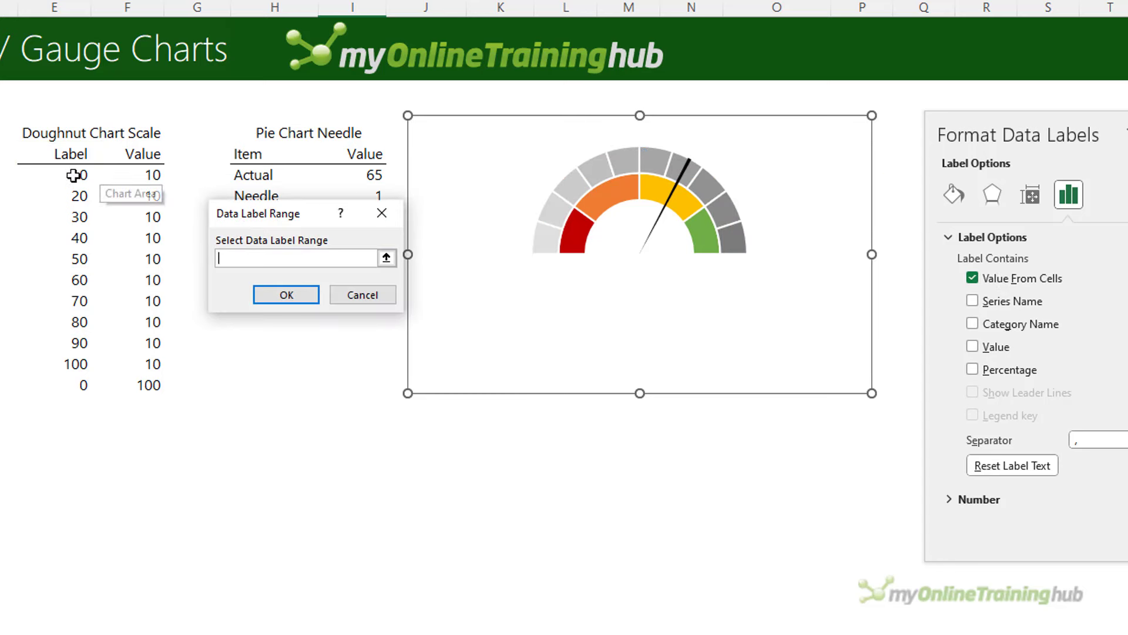
{"action": "left_click_drag", "start_coordinate": [72, 175], "coordinate": [54, 376]}
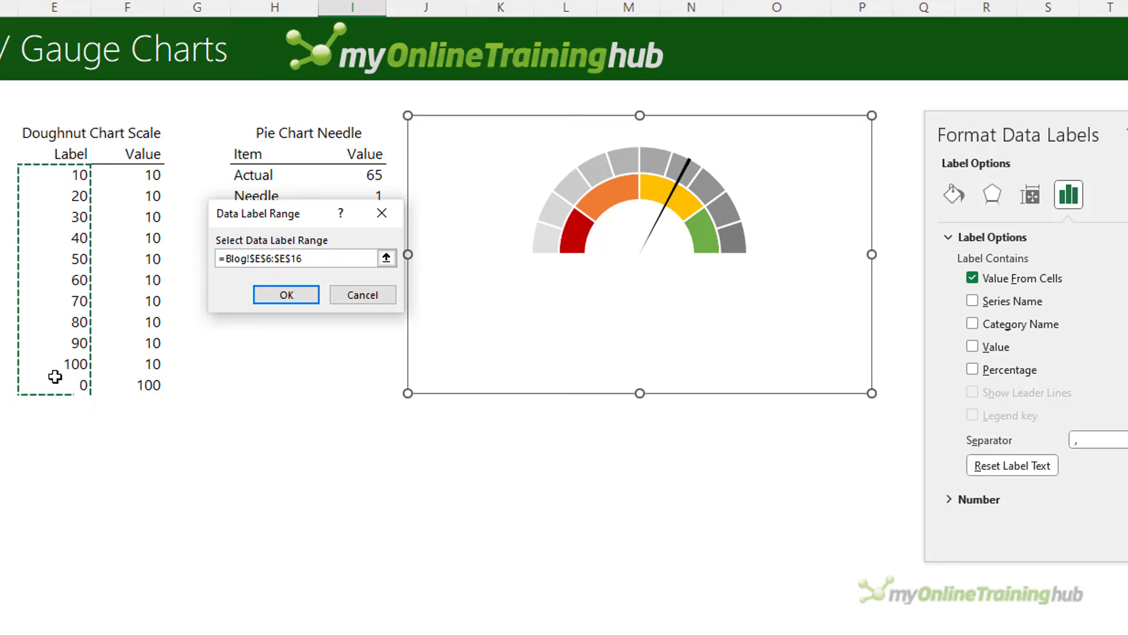
{"action": "left_click", "coordinate": [264, 293]}
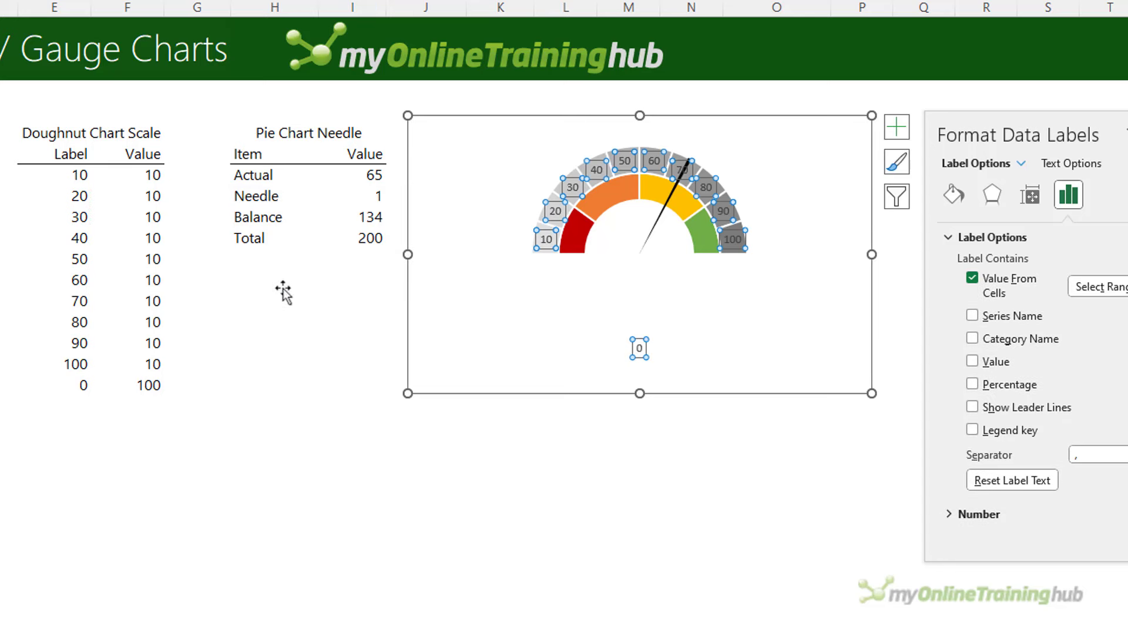
Step: Drag the scale labels outside the gauge arc, placing 0 beside its left end
{"action": "left_click", "coordinate": [543, 233]}
{"action": "mouse_move", "coordinate": [540, 230]}
{"action": "left_mouse_down"}
{"action": "mouse_move", "coordinate": [518, 203]}
{"action": "mouse_move", "coordinate": [549, 189]}
{"action": "mouse_move", "coordinate": [544, 172]}
{"action": "mouse_move", "coordinate": [570, 168]}
{"action": "mouse_move", "coordinate": [568, 149]}
{"action": "mouse_move", "coordinate": [596, 137]}
{"action": "mouse_move", "coordinate": [626, 151]}
{"action": "mouse_move", "coordinate": [634, 126]}
{"action": "left_mouse_up"}
{"action": "left_click", "coordinate": [597, 169]}
{"action": "left_click", "coordinate": [624, 160]}
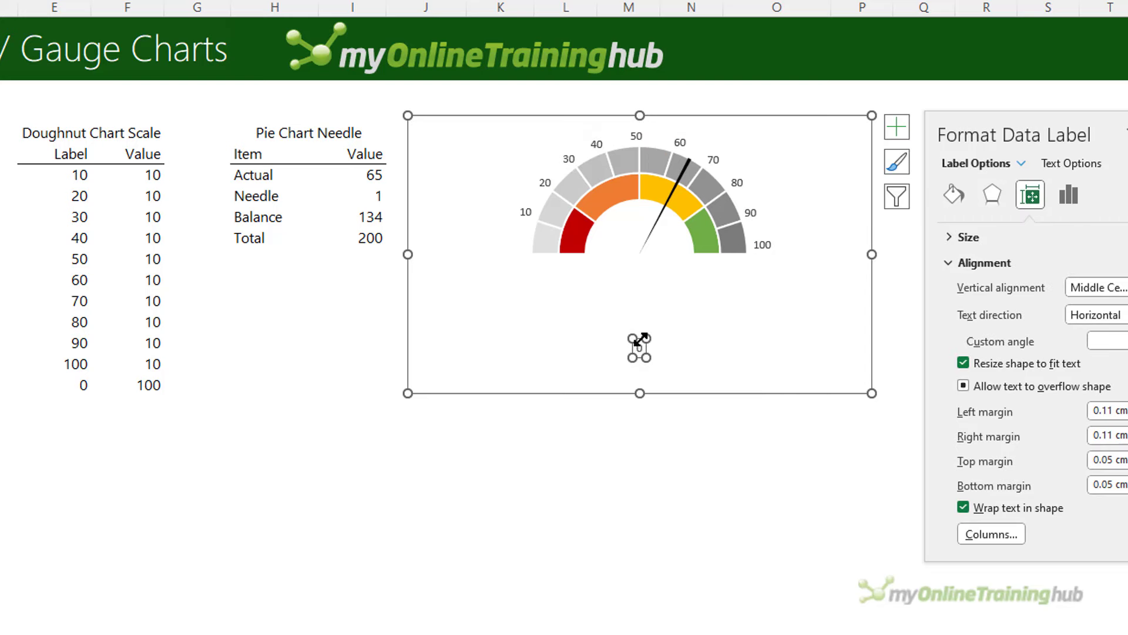
{"action": "left_click_drag", "start_coordinate": [634, 348], "coordinate": [517, 247]}
{"action": "left_click", "coordinate": [586, 439]}
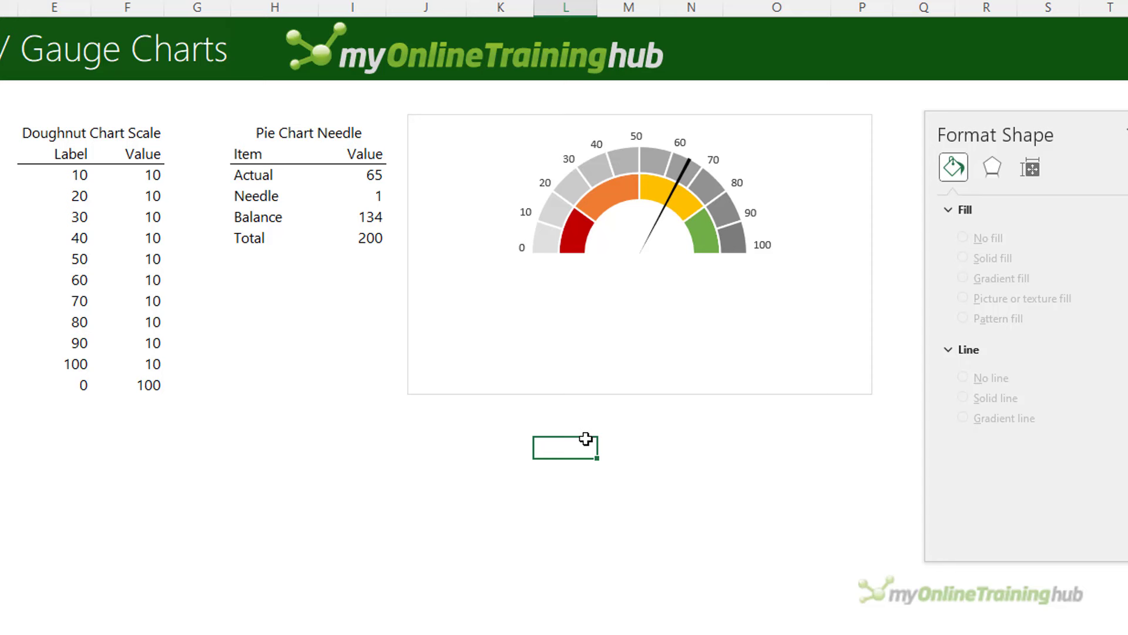
Step: Give the gauge chart No Outline and No Fill, then nudge it beside the needle table
{"action": "left_click", "coordinate": [557, 390]}
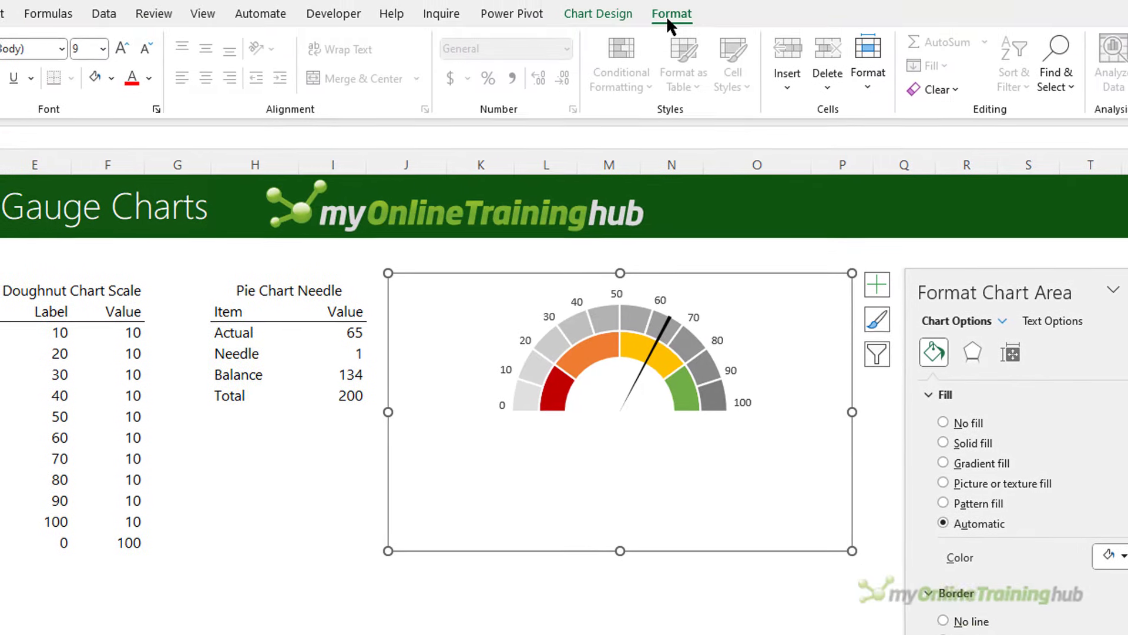
{"action": "left_click", "coordinate": [667, 16]}
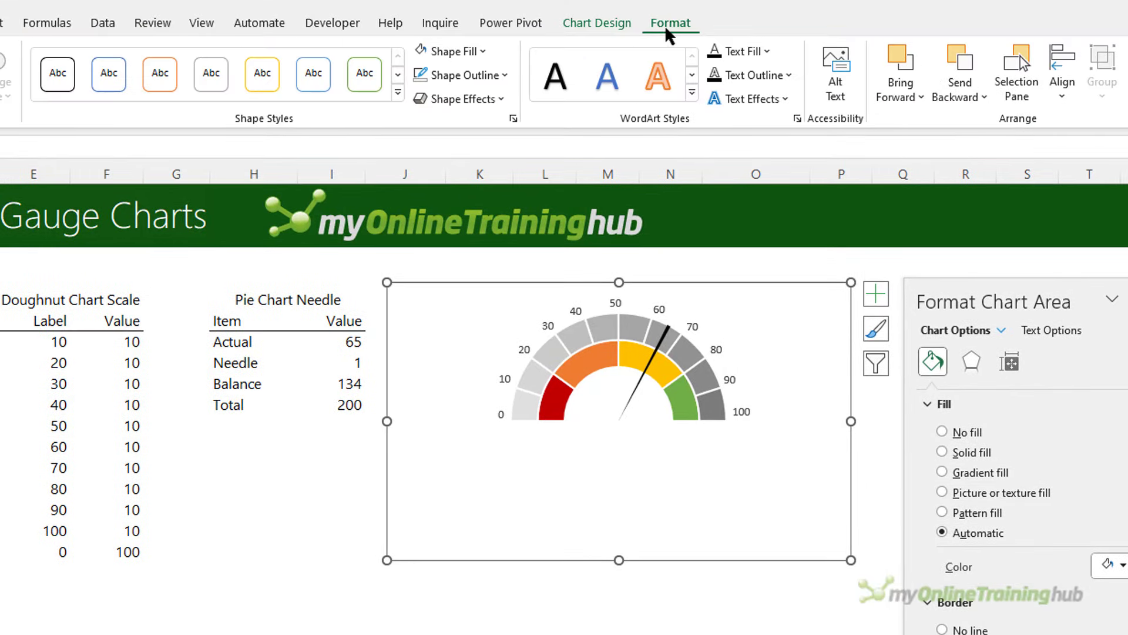
{"action": "left_click", "coordinate": [499, 74]}
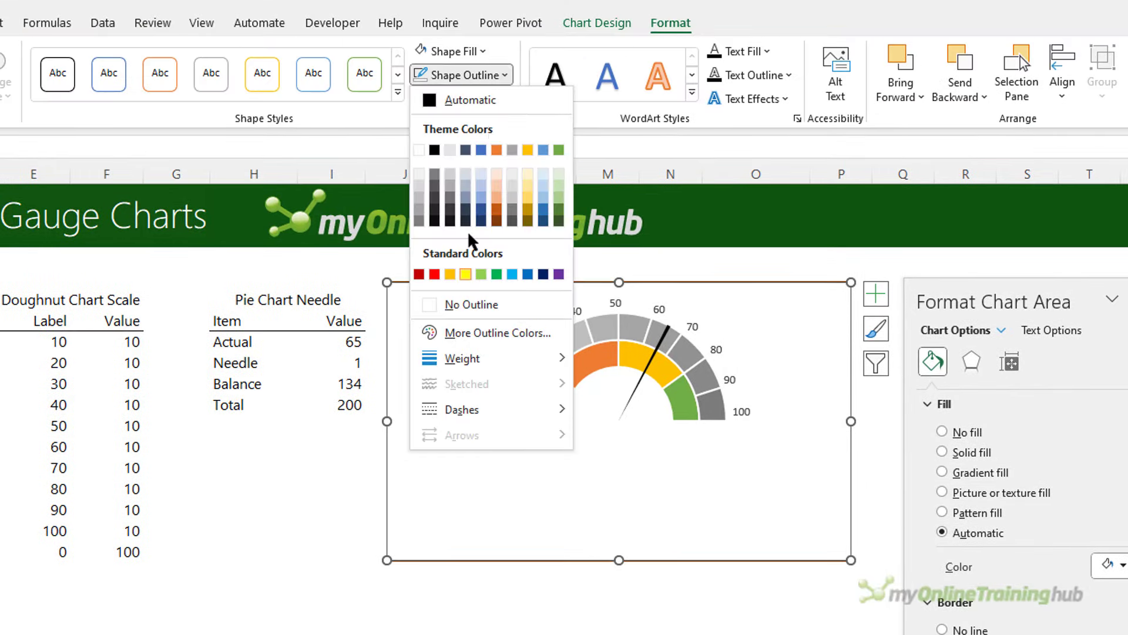
{"action": "left_click", "coordinate": [453, 306]}
{"action": "left_click", "coordinate": [479, 53]}
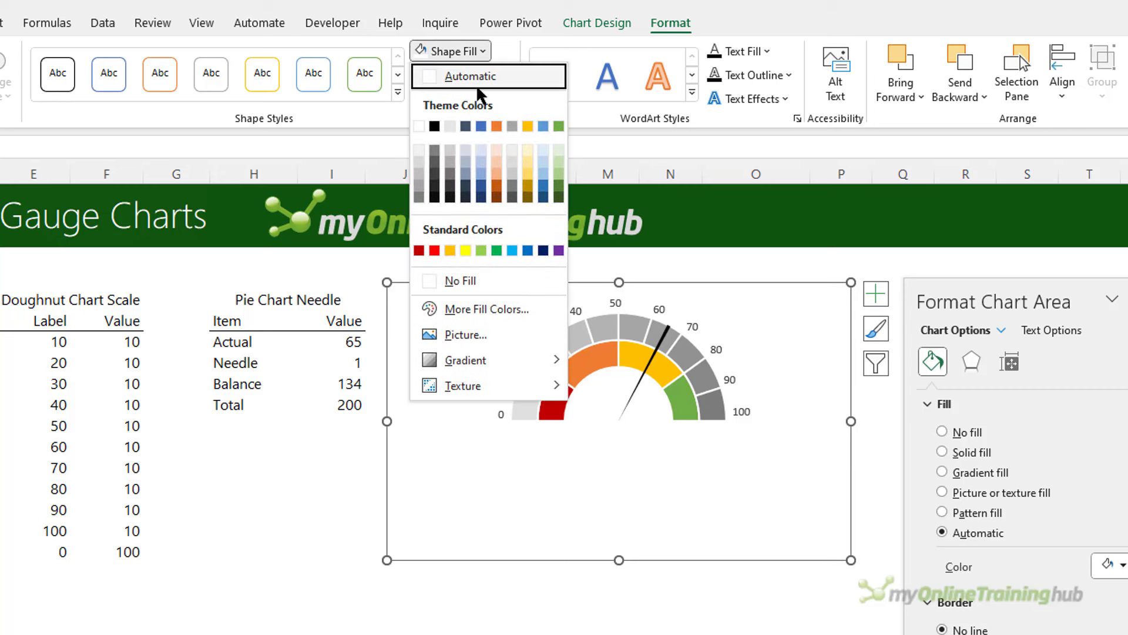
{"action": "left_click", "coordinate": [451, 281]}
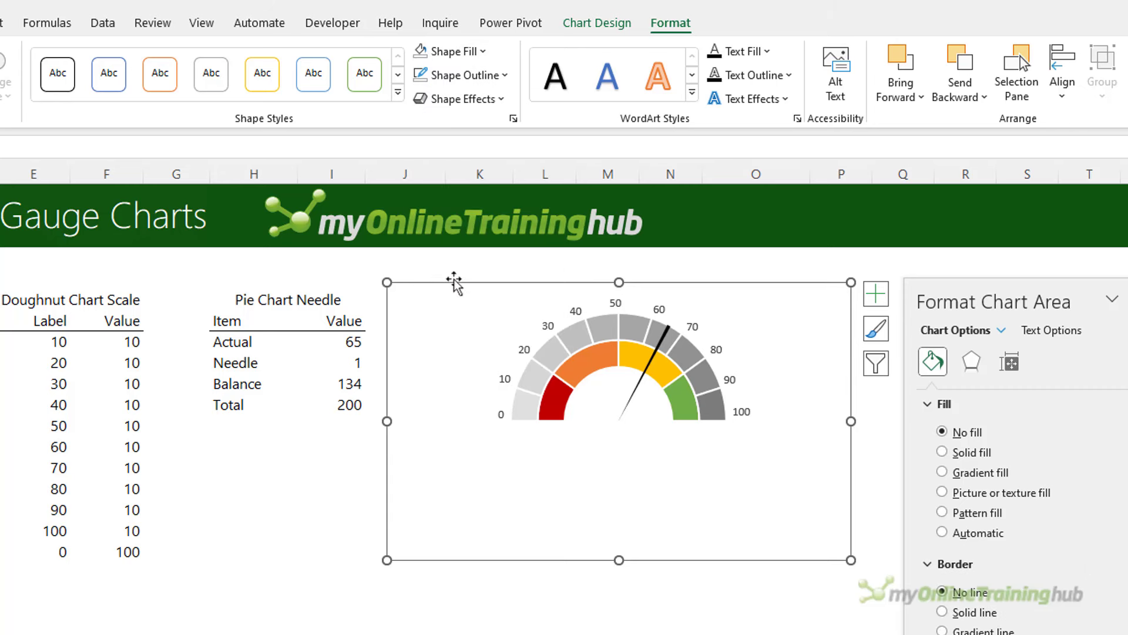
{"action": "mouse_move", "coordinate": [441, 285]}
{"action": "left_mouse_down"}
{"action": "mouse_move", "coordinate": [329, 294]}
{"action": "mouse_move", "coordinate": [335, 280]}
{"action": "mouse_move", "coordinate": [294, 283]}
{"action": "mouse_move", "coordinate": [411, 287]}
{"action": "mouse_move", "coordinate": [444, 274]}
{"action": "left_mouse_up"}
{"action": "left_click", "coordinate": [479, 614]}
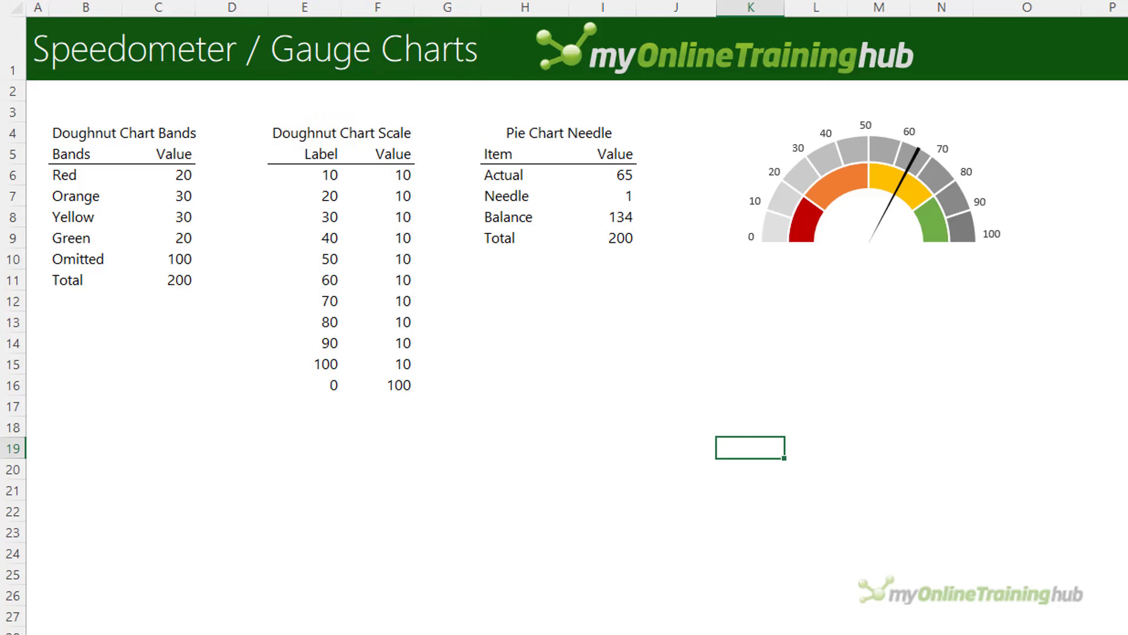
Step: Draw a text box below the gauge centre, linked by formula to the Actual value I6 to show 65
{"action": "left_click_drag", "start_coordinate": [839, 231], "coordinate": [906, 273]}
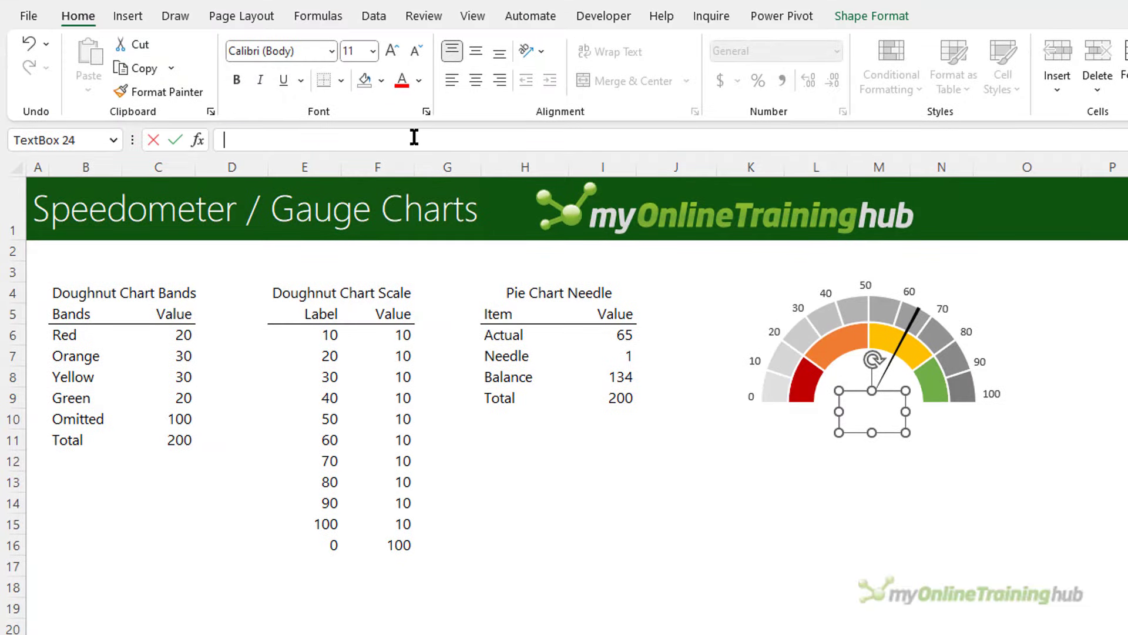
{"action": "left_click", "coordinate": [414, 137]}
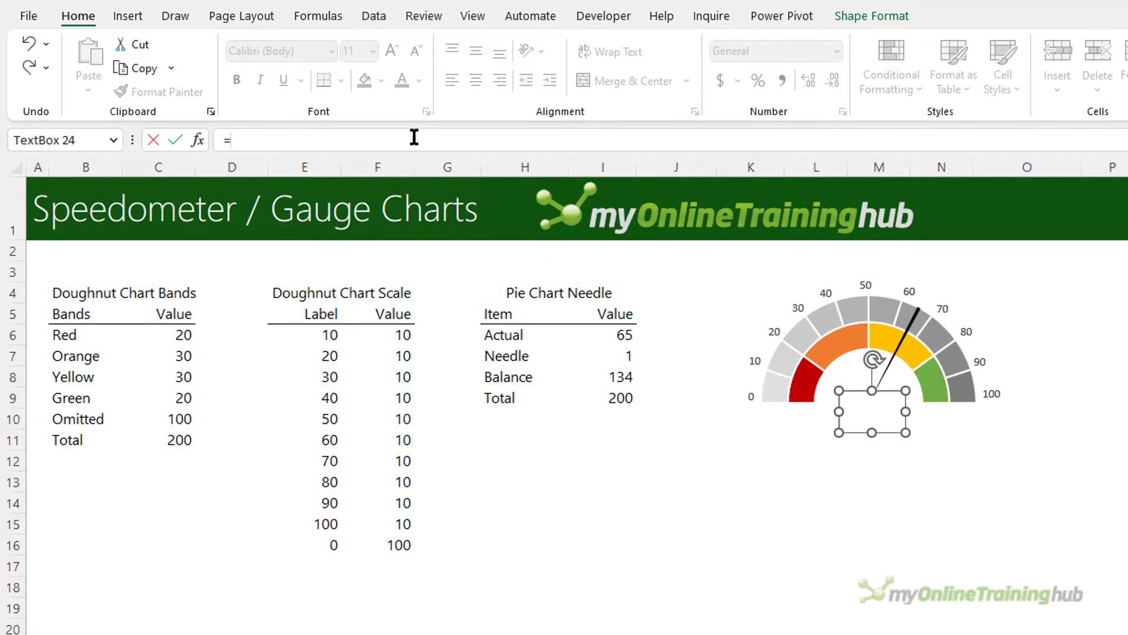
{"action": "type", "text": "="}
{"action": "left_click", "coordinate": [605, 336]}
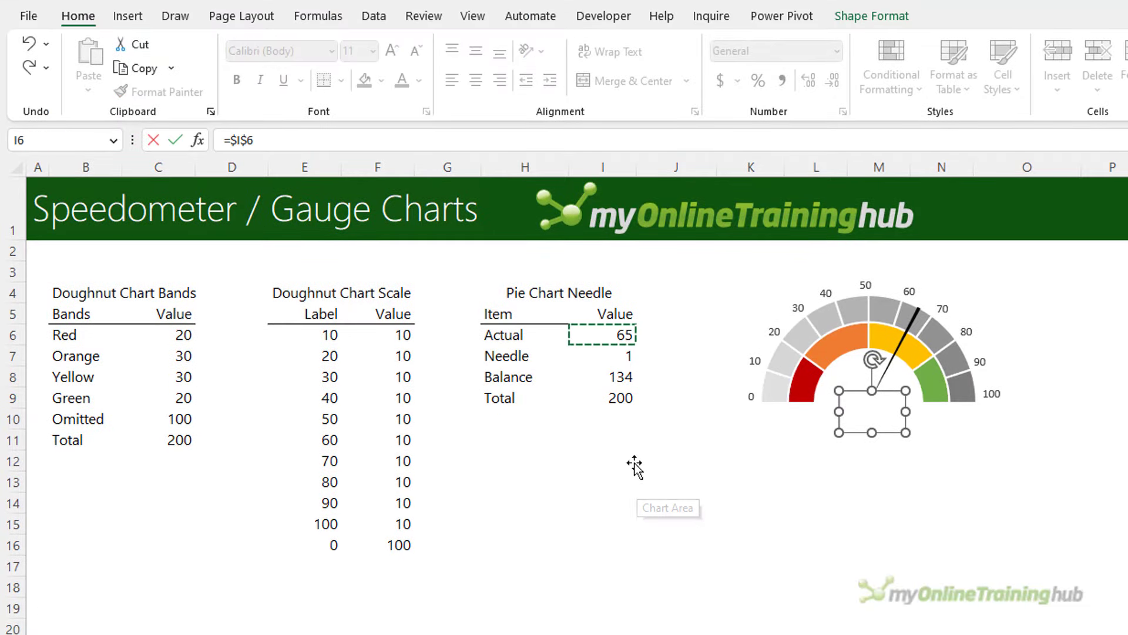
{"action": "key", "text": "Return"}
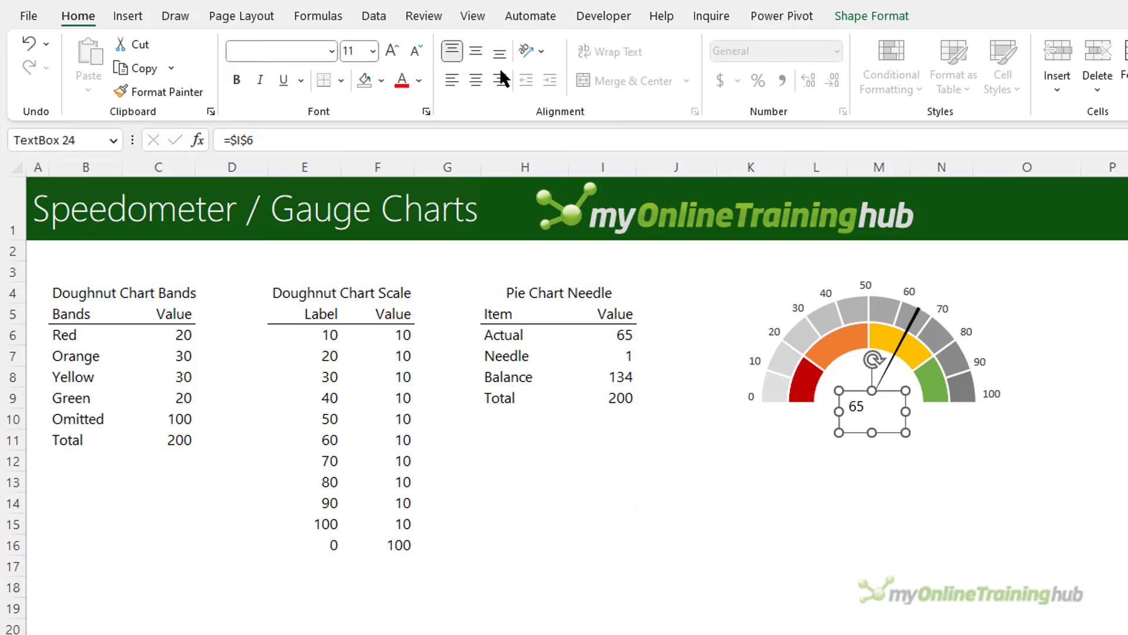
Step: Middle-align and centre the 65, enlarge it to 18 pt and make it bold
{"action": "left_click", "coordinate": [479, 51]}
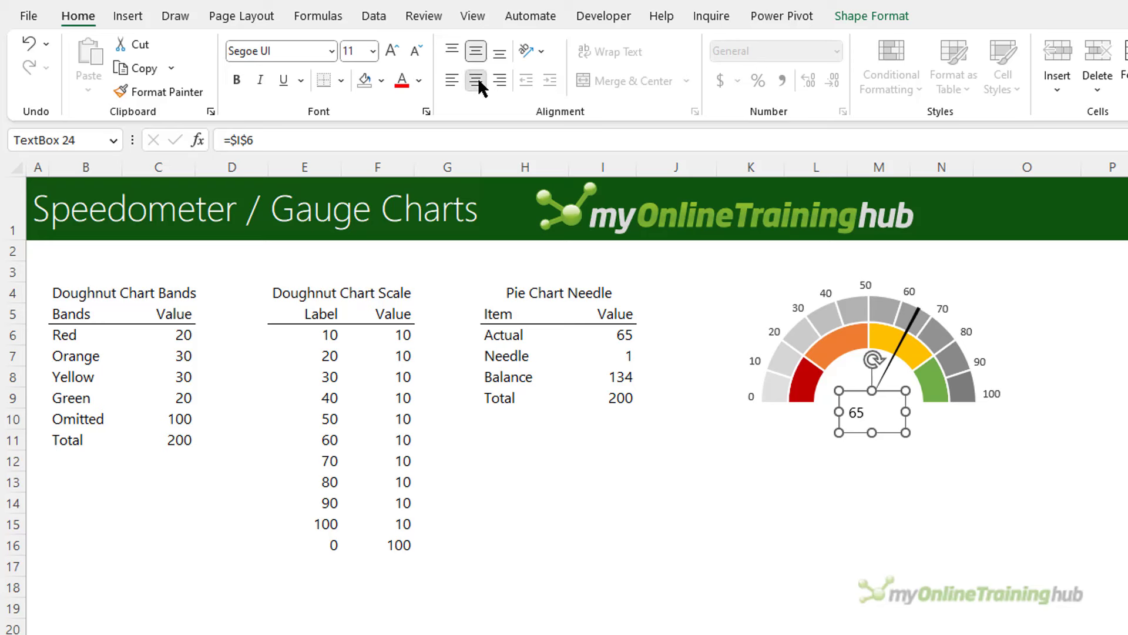
{"action": "left_click", "coordinate": [478, 81]}
{"action": "left_click", "coordinate": [388, 52]}
{"action": "left_click", "coordinate": [387, 52]}
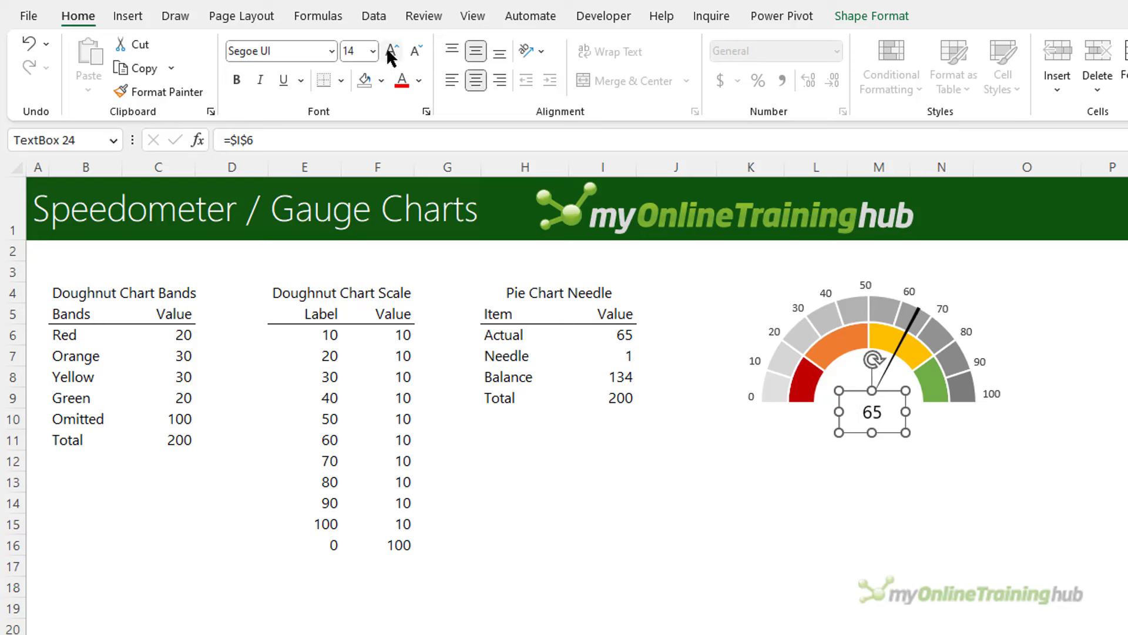
{"action": "left_click", "coordinate": [388, 51]}
{"action": "left_click", "coordinate": [388, 52]}
{"action": "left_click", "coordinate": [238, 80]}
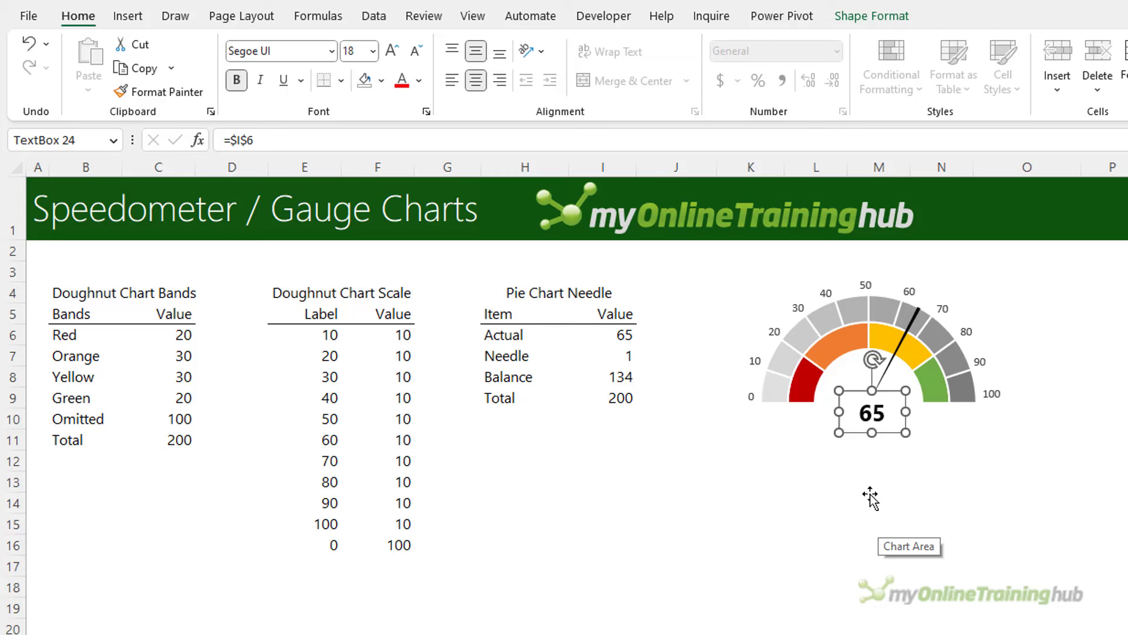
Step: Nudge the 65 box down and left so it sits just below the needle's hub
{"action": "left_click", "coordinate": [888, 18]}
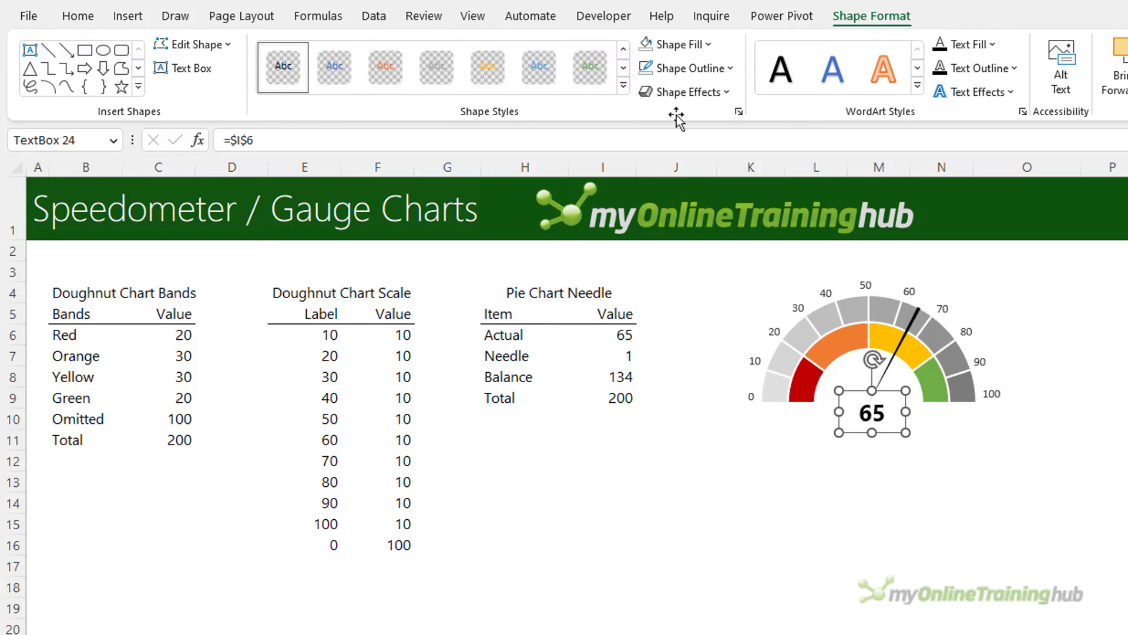
{"action": "key", "text": "Down"}
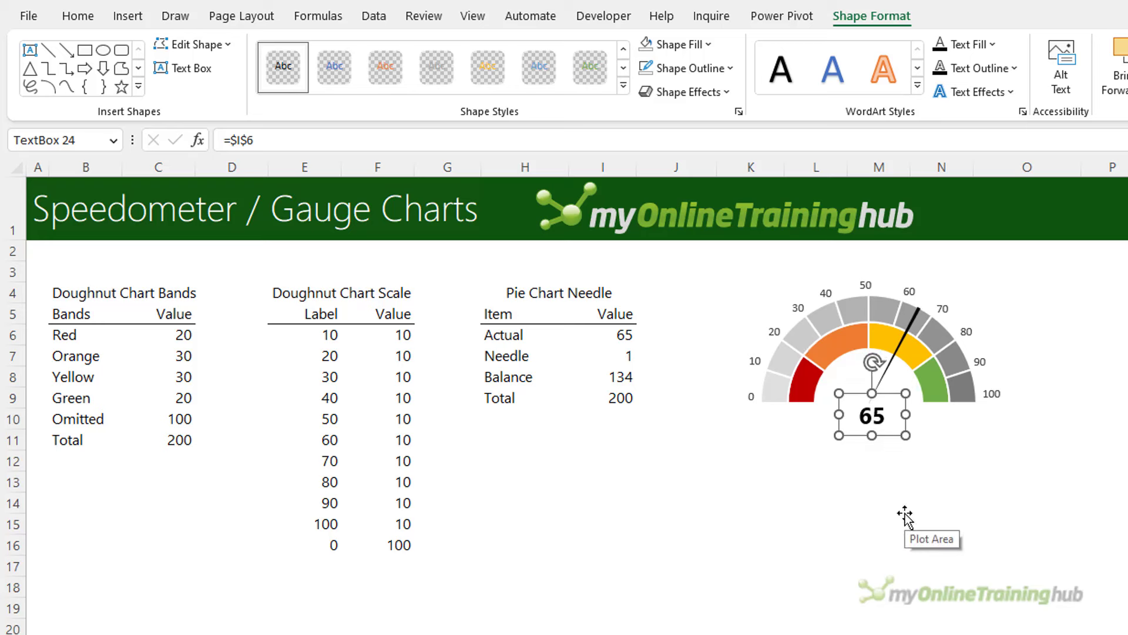
{"action": "key", "text": "Left"}
{"action": "key", "text": "Down"}
{"action": "key", "text": "Left"}
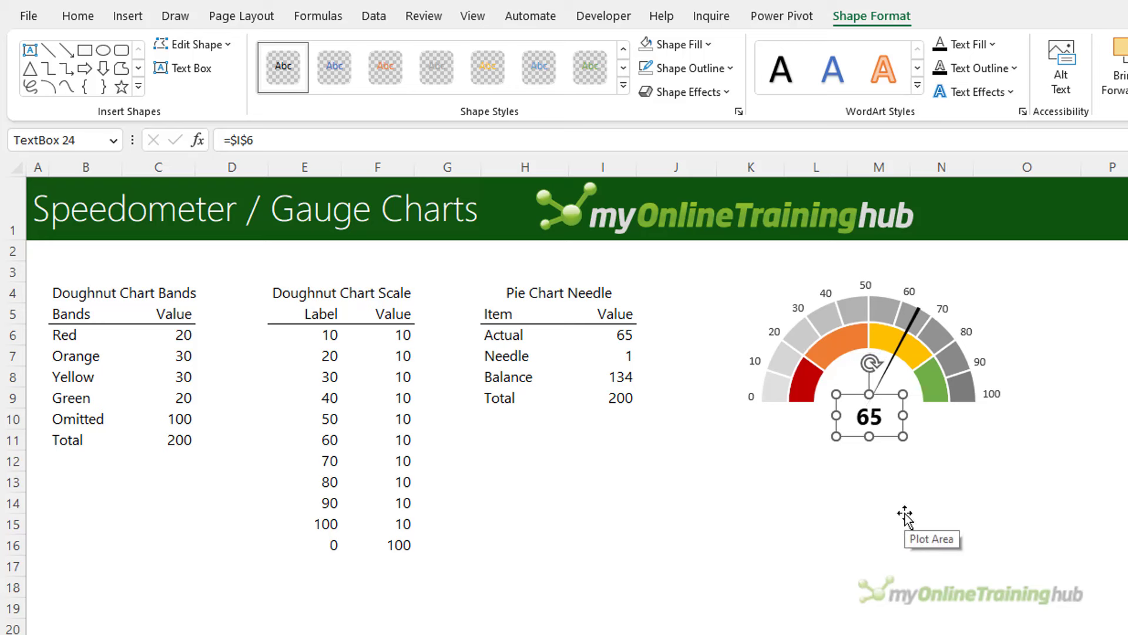
{"action": "left_click", "coordinate": [905, 515]}
{"action": "left_click", "coordinate": [898, 607]}
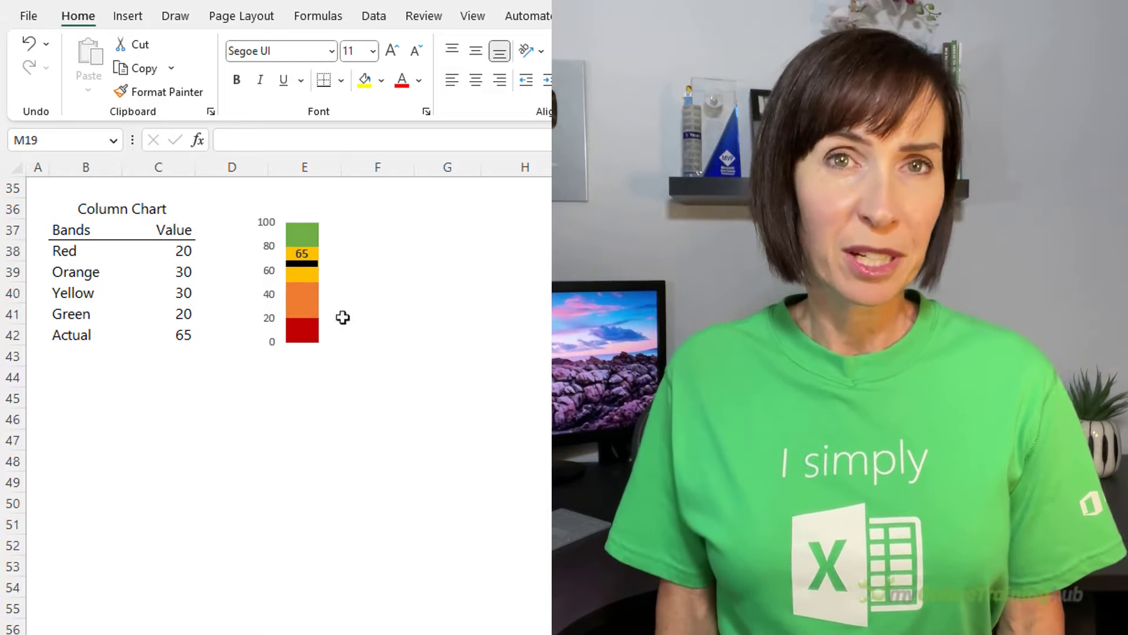
Step: Insert a stacked column chart of the Bands table B37:C42 and place it beside the band chart
{"action": "left_click", "coordinate": [335, 272]}
{"action": "left_click", "coordinate": [335, 272]}
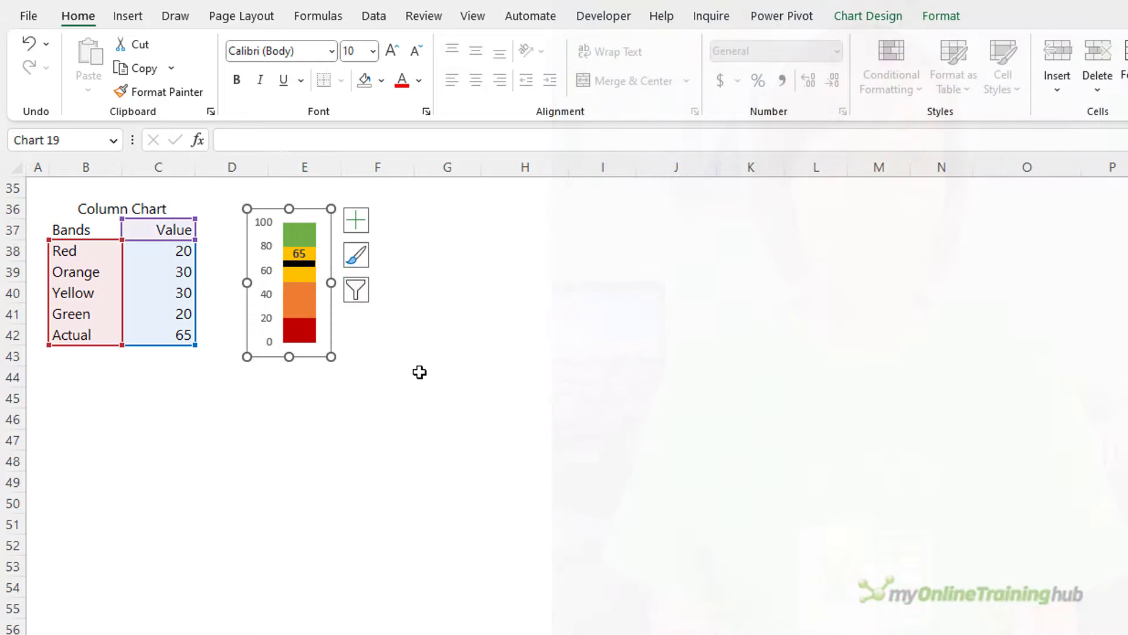
{"action": "left_click", "coordinate": [419, 372]}
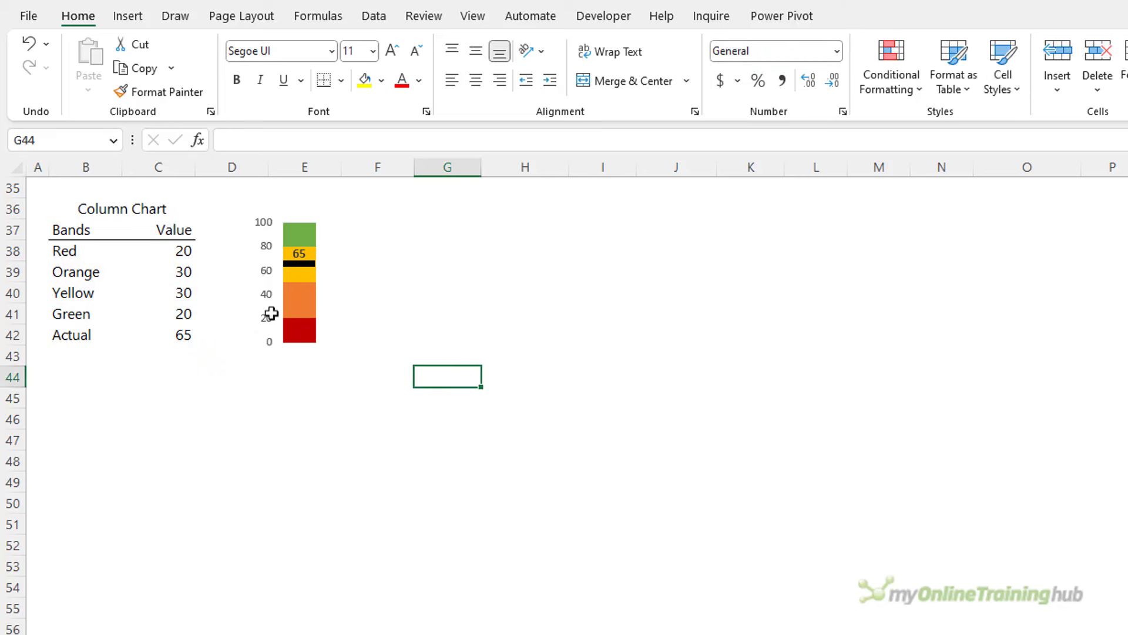
{"action": "left_click_drag", "start_coordinate": [78, 235], "coordinate": [171, 331]}
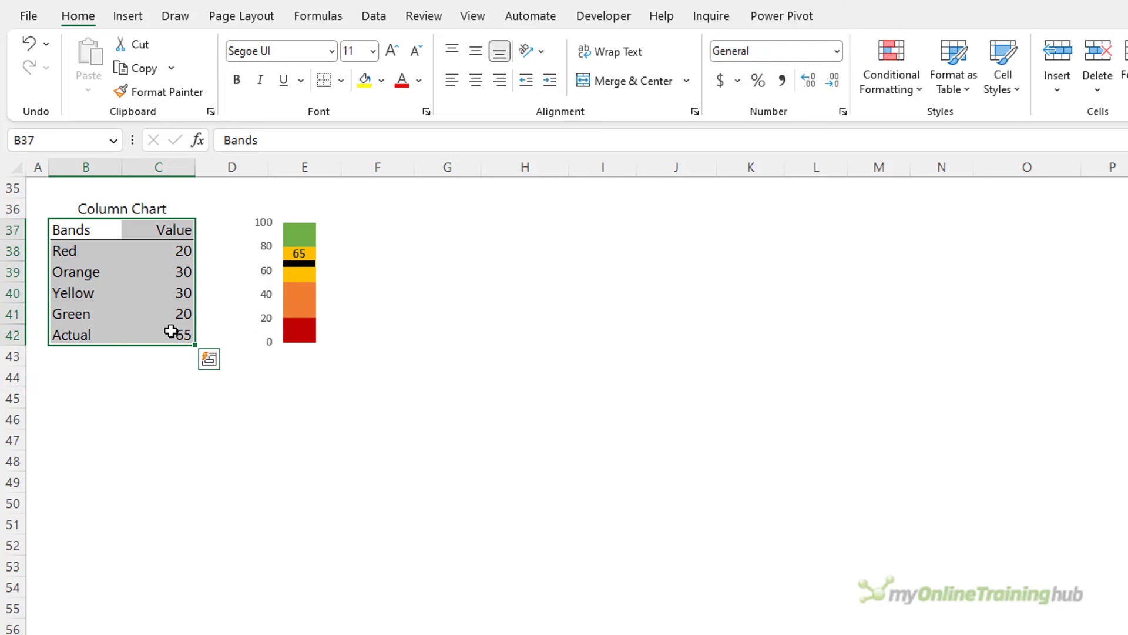
{"action": "left_click", "coordinate": [126, 14]}
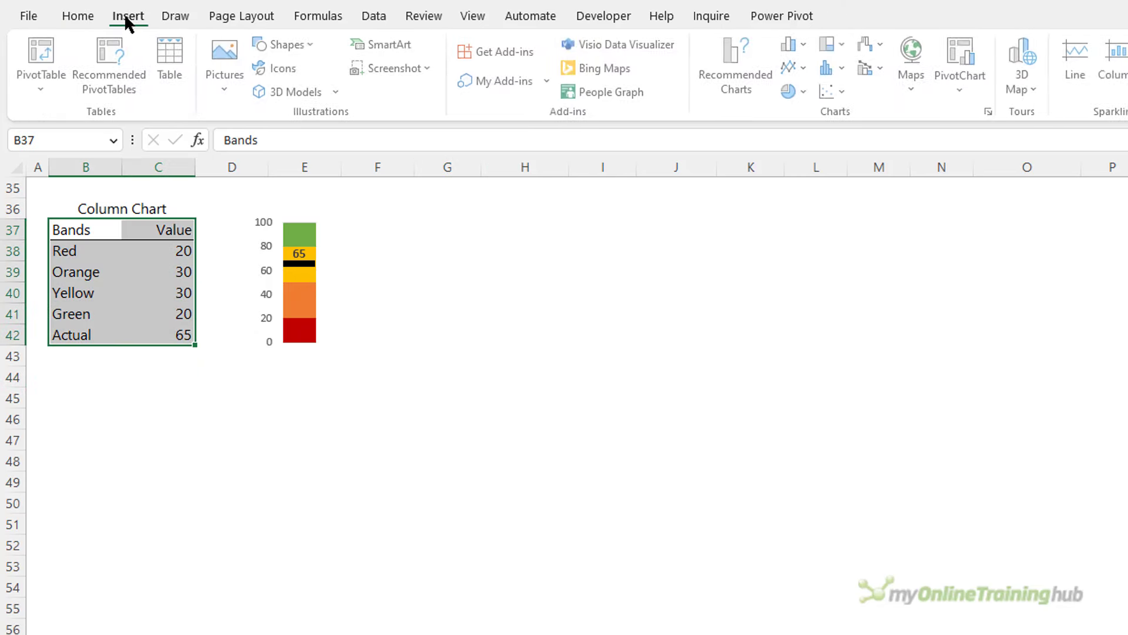
{"action": "left_click", "coordinate": [801, 49]}
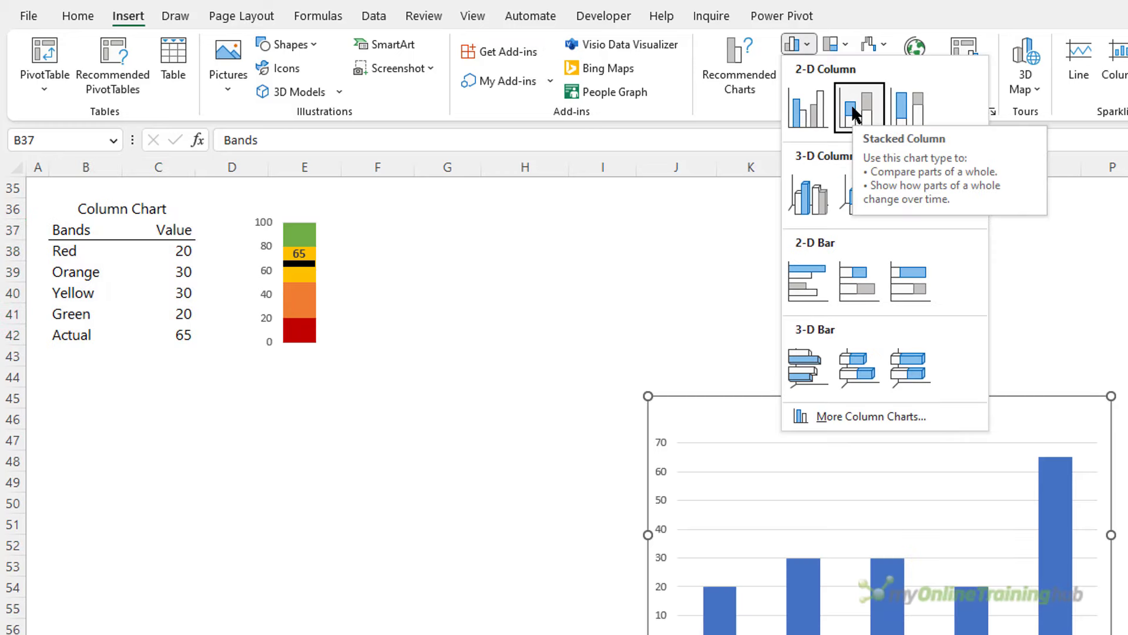
{"action": "left_click", "coordinate": [851, 104]}
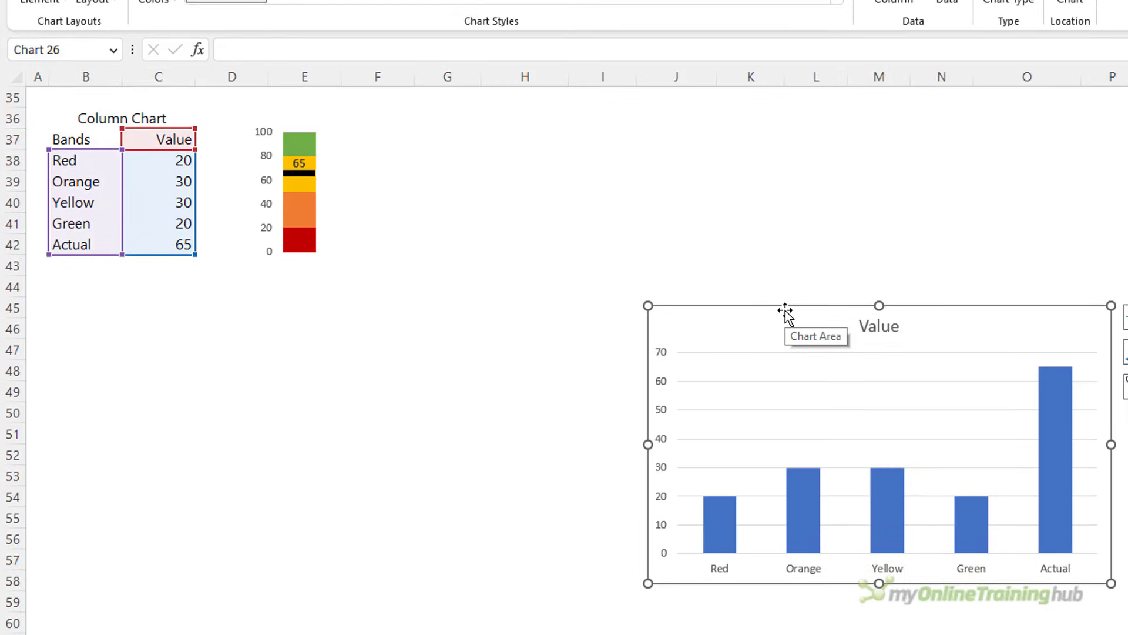
{"action": "left_click_drag", "start_coordinate": [786, 310], "coordinate": [480, 117]}
Step: Switch the chart's rows and columns so the five values stack in one column
{"action": "right_click", "coordinate": [495, 239]}
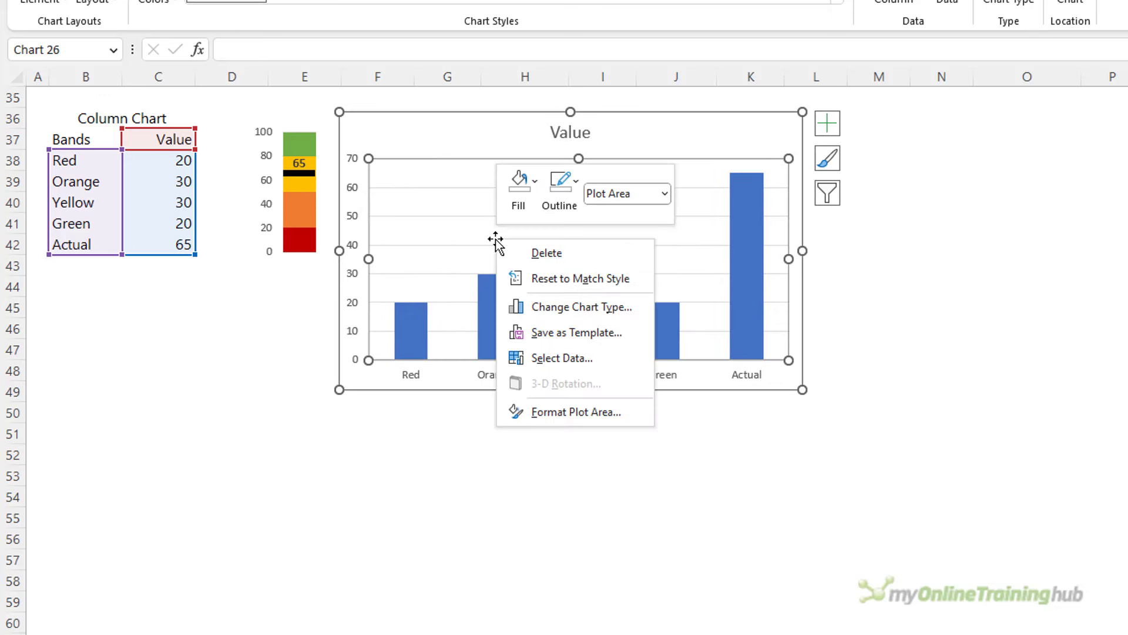
{"action": "left_click", "coordinate": [613, 355]}
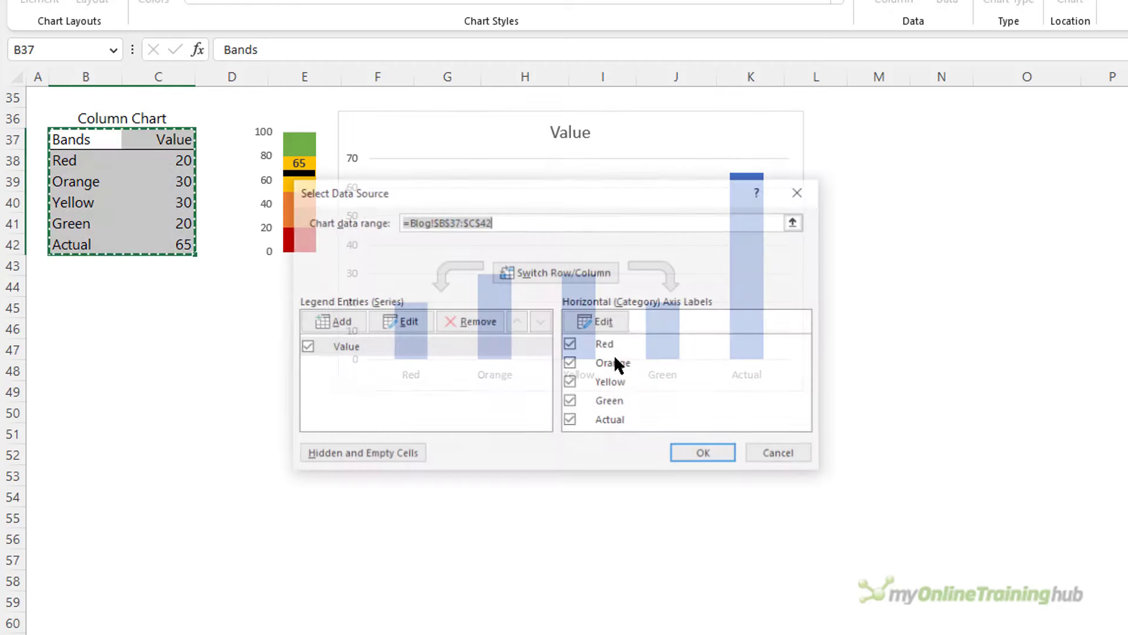
{"action": "left_click", "coordinate": [565, 278]}
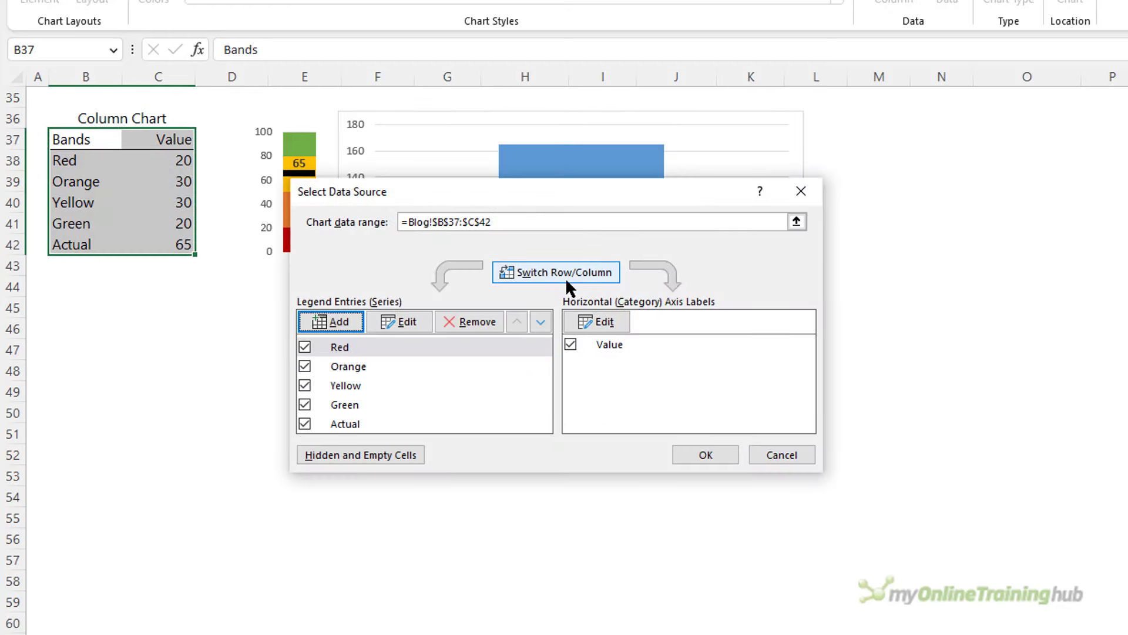
{"action": "left_click", "coordinate": [692, 456]}
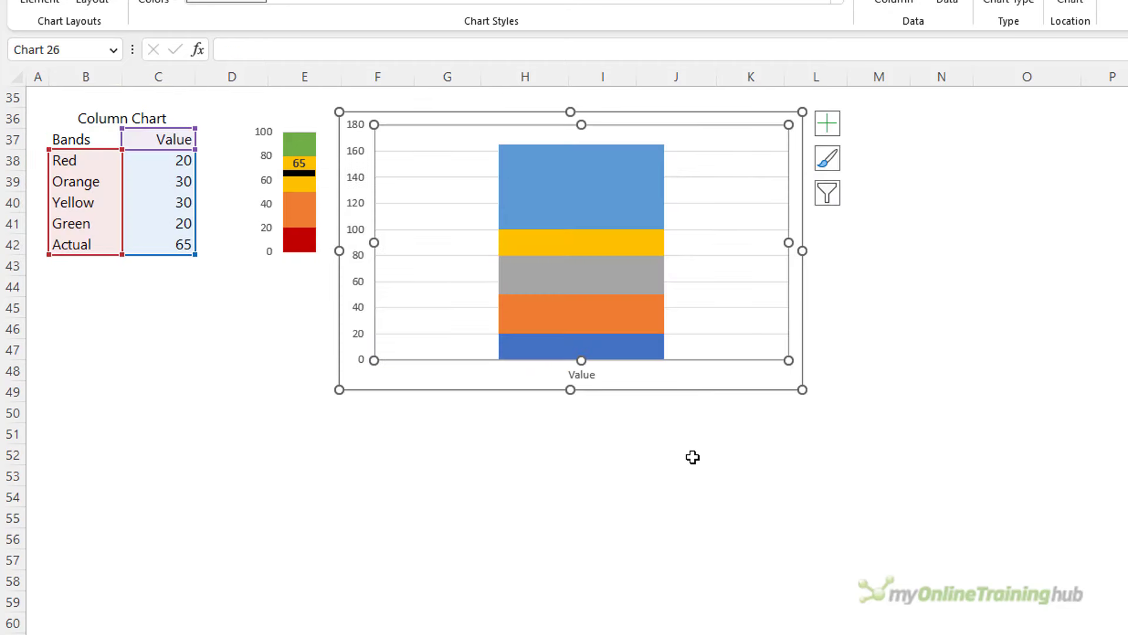
Step: Change the Actual series to Line with Markers, a marker at 65, and delete the horizontal axis
{"action": "left_click", "coordinate": [598, 210]}
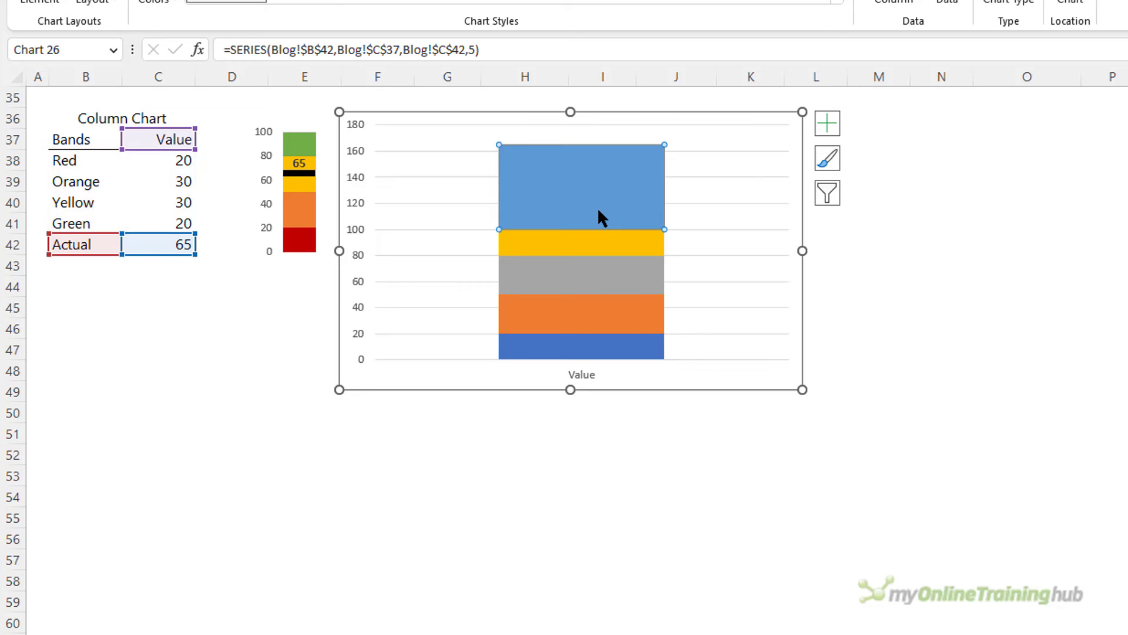
{"action": "right_click", "coordinate": [598, 182]}
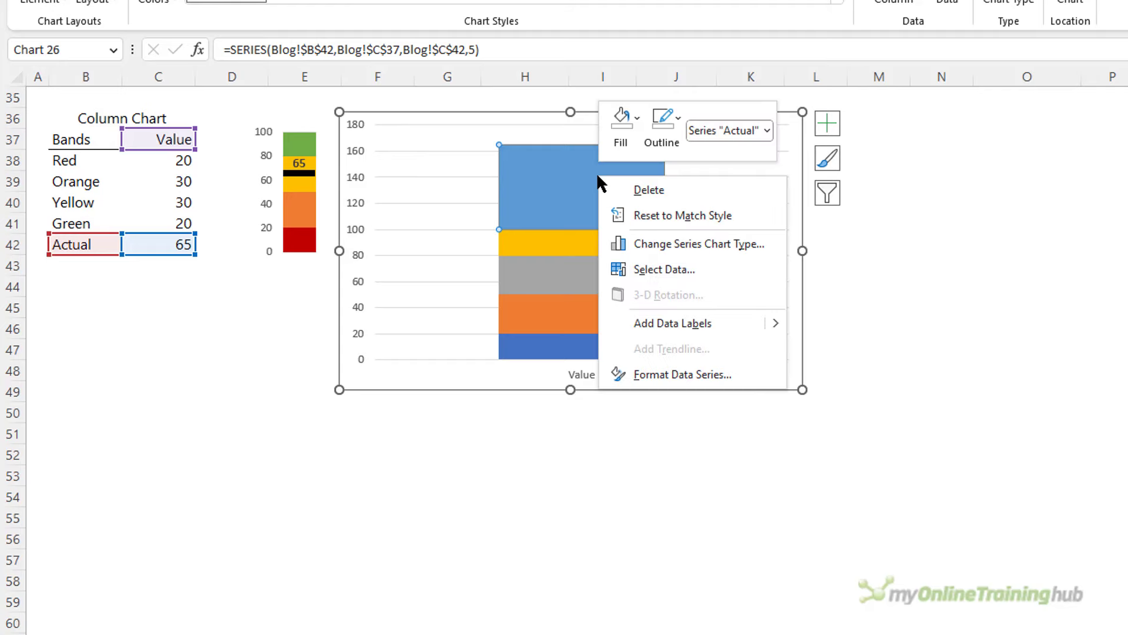
{"action": "left_click", "coordinate": [767, 244]}
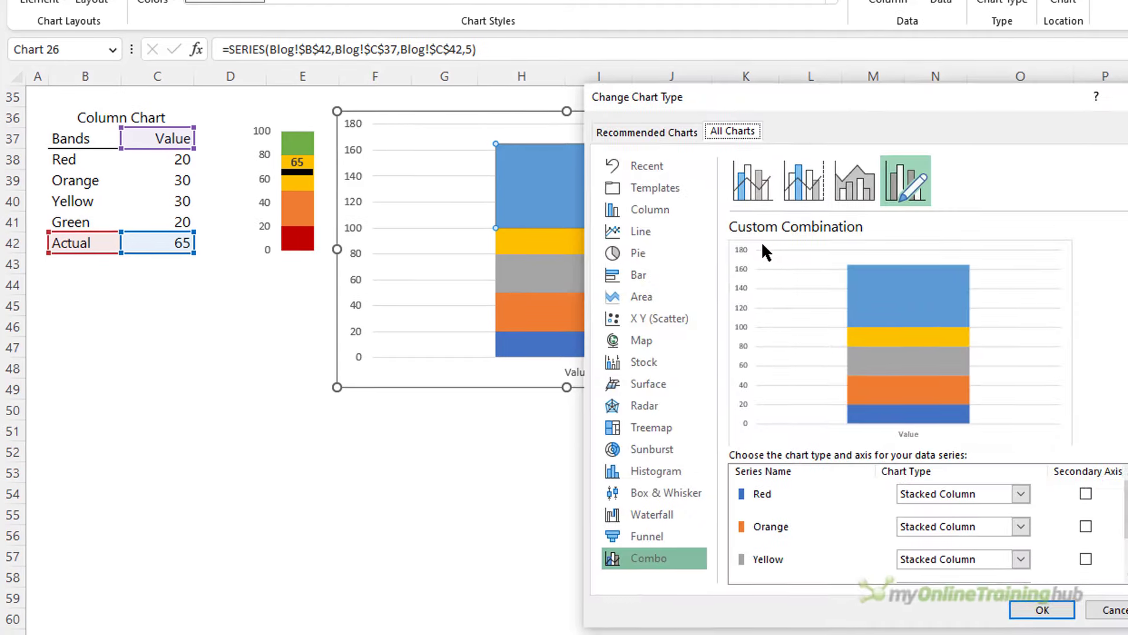
{"action": "scroll", "coordinate": [981, 512], "scroll_direction": "down", "scroll_amount": 2}
{"action": "left_click", "coordinate": [1003, 555]}
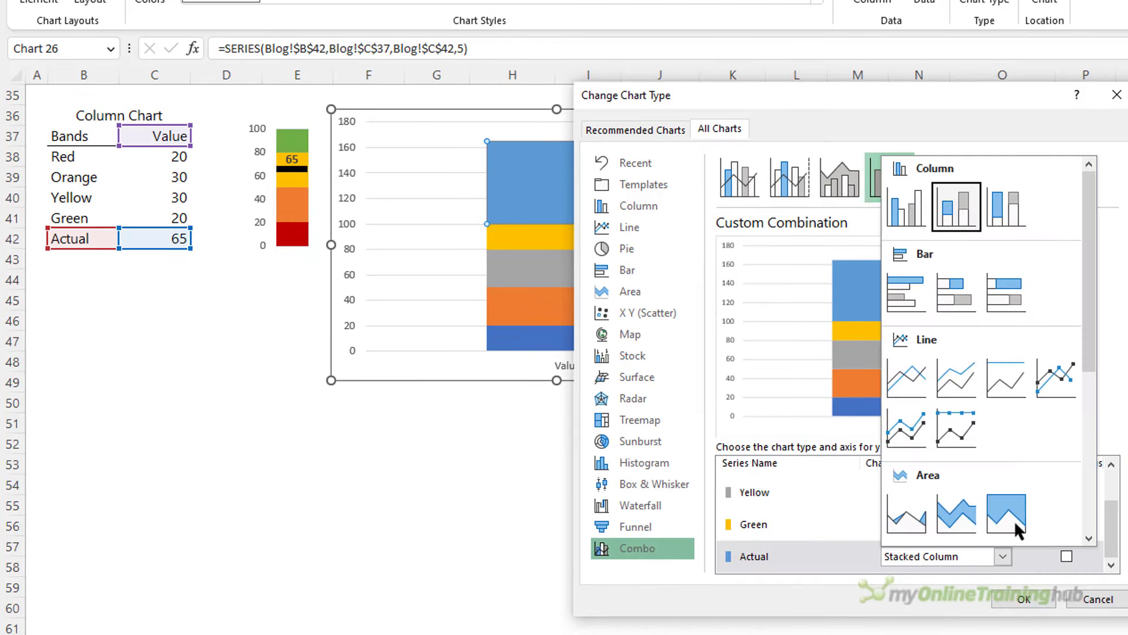
{"action": "left_click", "coordinate": [1056, 379]}
{"action": "left_click", "coordinate": [1023, 598]}
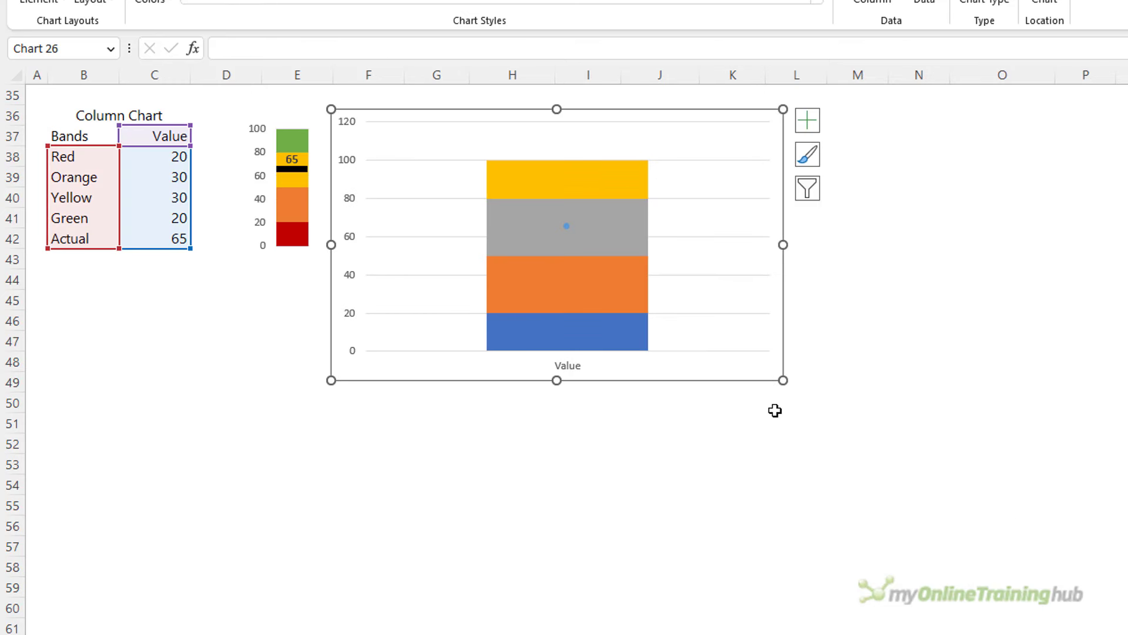
{"action": "left_click", "coordinate": [564, 371]}
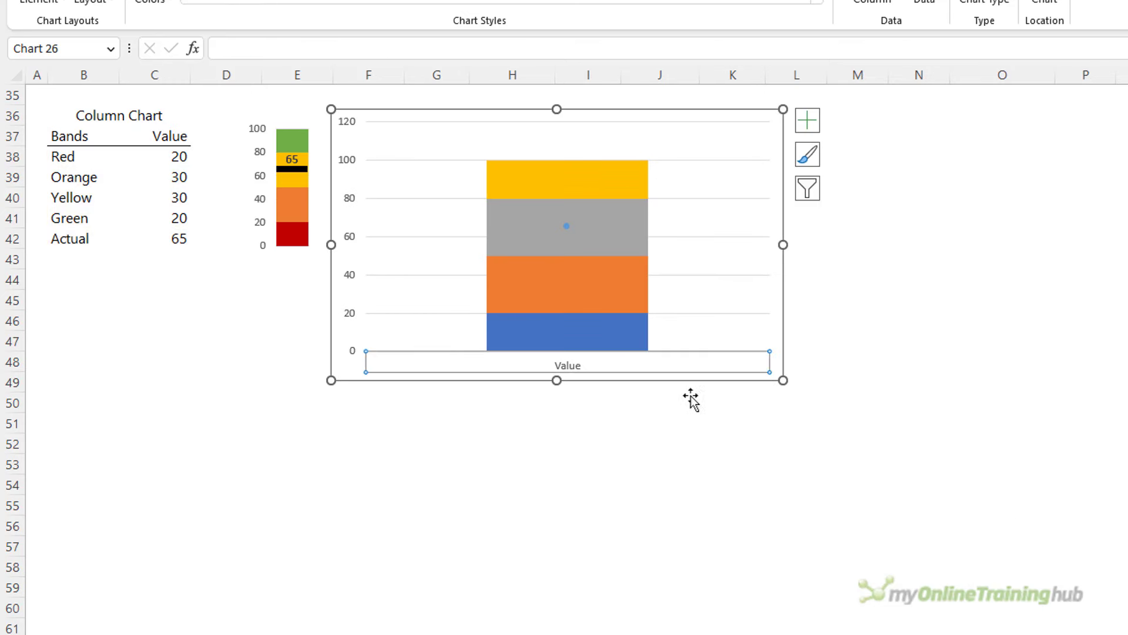
{"action": "key", "text": "Delete"}
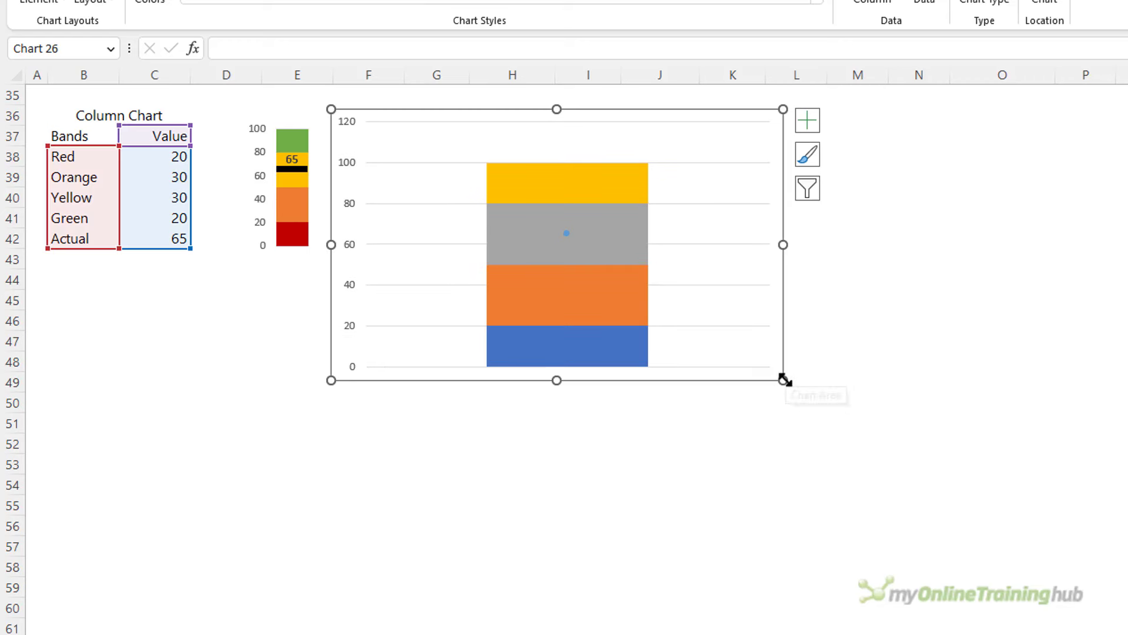
Step: Shrink the bullet chart to a narrow column and change its vertical axis maximum from 120 to 100
{"action": "left_click_drag", "start_coordinate": [784, 380], "coordinate": [423, 271]}
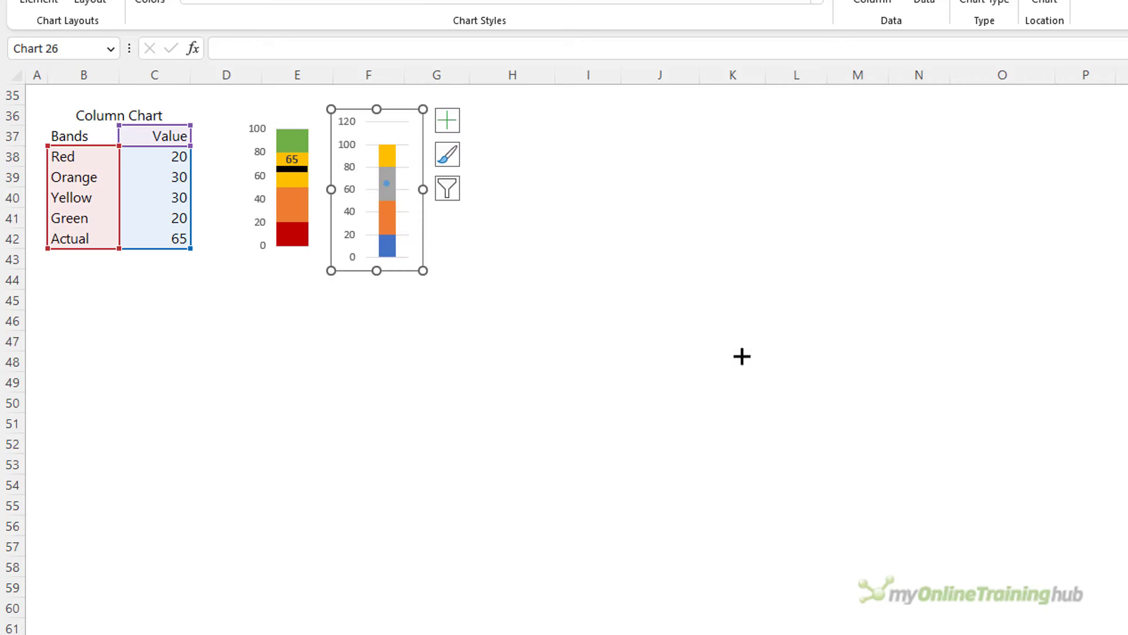
{"action": "left_click", "coordinate": [344, 148]}
{"action": "key", "text": "ctrl+1"}
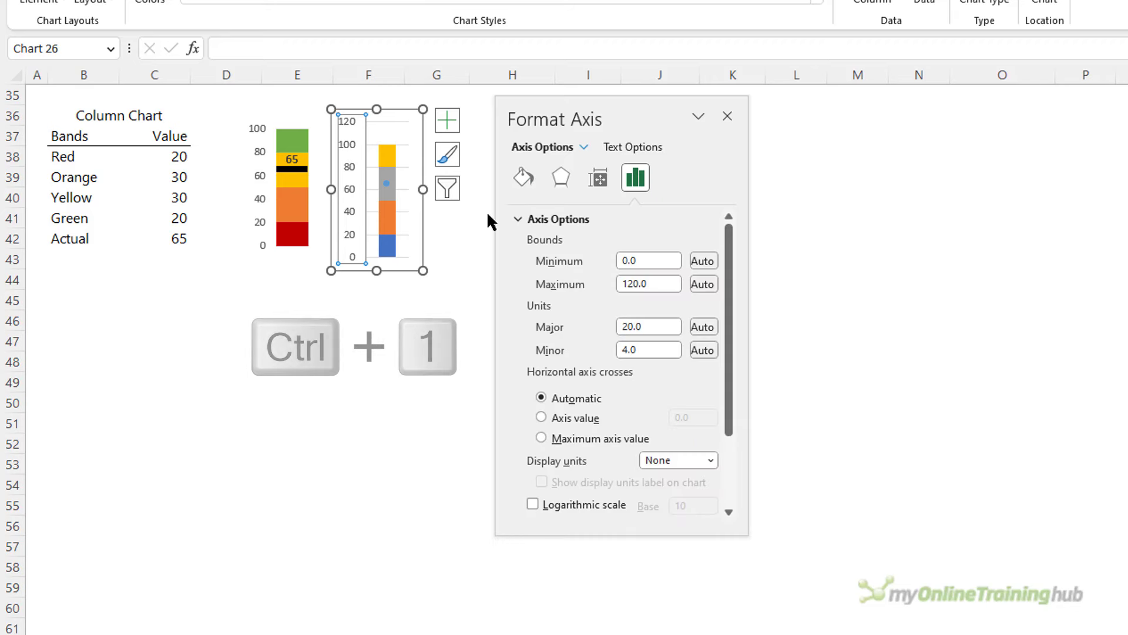
{"action": "left_click", "coordinate": [627, 284]}
{"action": "double_click", "coordinate": [628, 285]}
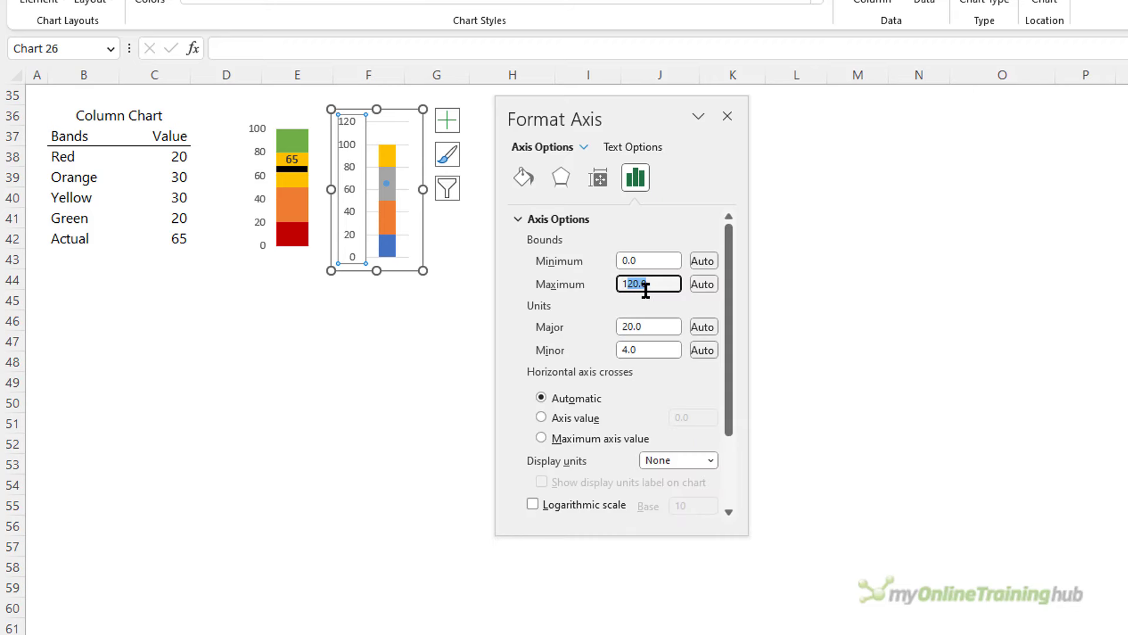
{"action": "type", "text": "100"}
{"action": "key", "text": "Return"}
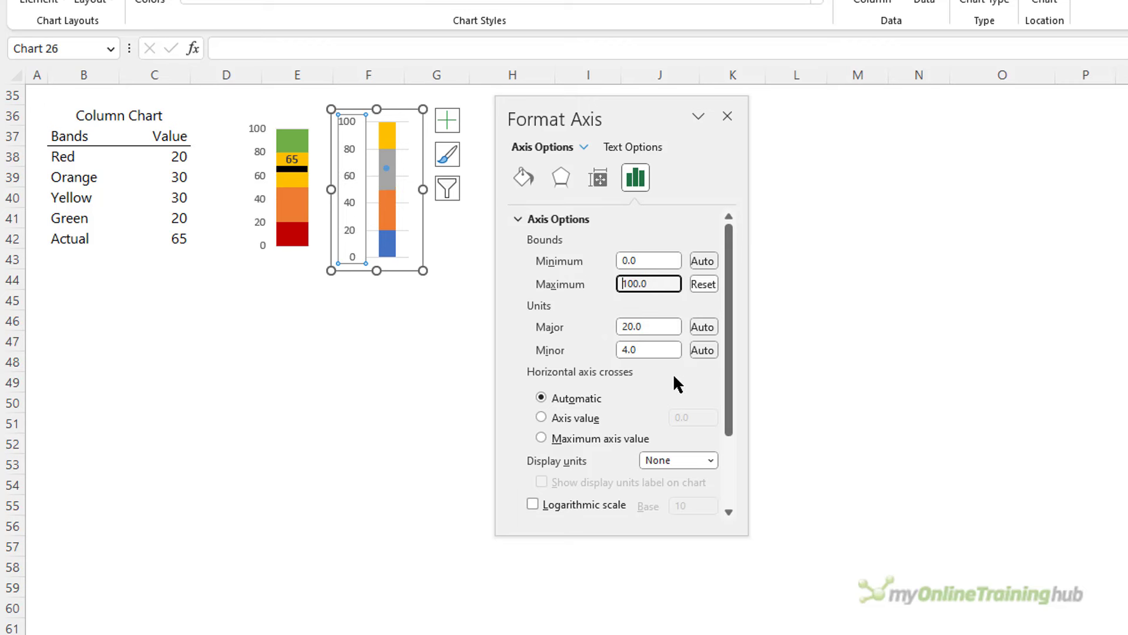
Step: Set the series gap width to 0% and narrow the chart into a slim, short column
{"action": "left_click", "coordinate": [391, 223]}
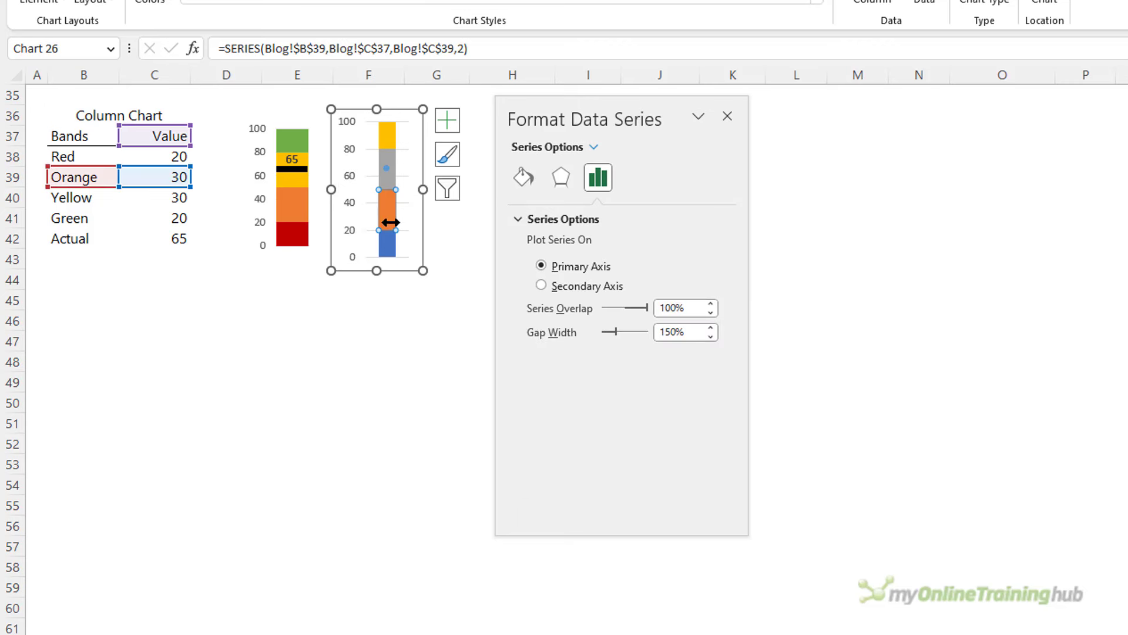
{"action": "left_click_drag", "start_coordinate": [679, 328], "coordinate": [650, 330]}
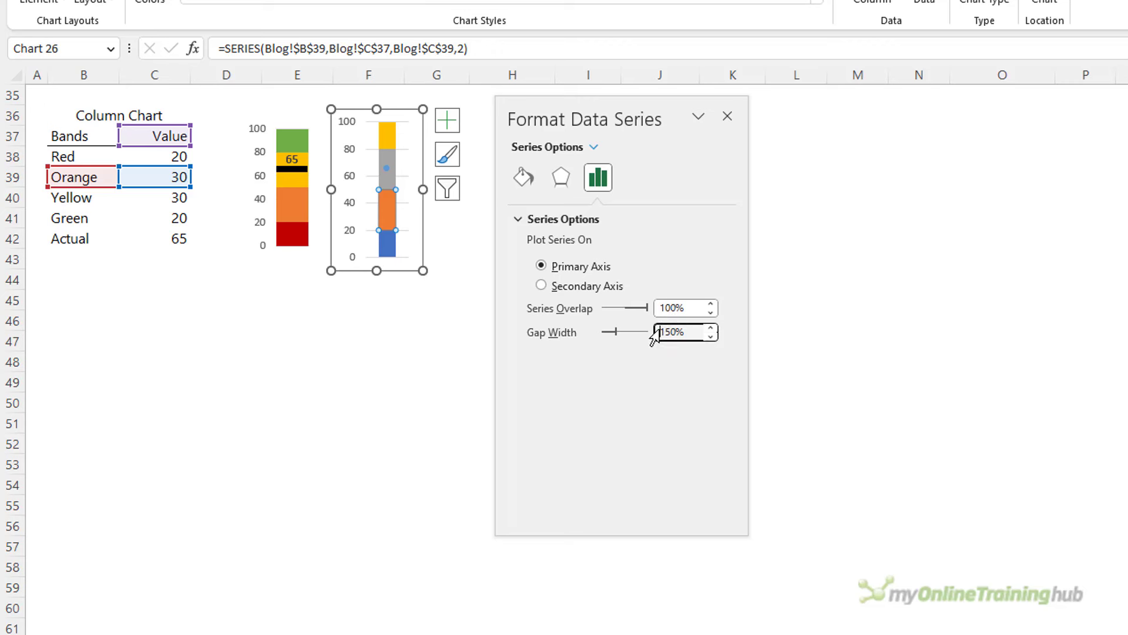
{"action": "type", "text": "10"}
{"action": "key", "text": "BackSpace"}
{"action": "key", "text": "BackSpace"}
{"action": "type", "text": "0"}
{"action": "key", "text": "Return"}
{"action": "left_click_drag", "start_coordinate": [422, 189], "coordinate": [401, 186]}
{"action": "left_click_drag", "start_coordinate": [365, 271], "coordinate": [367, 263]}
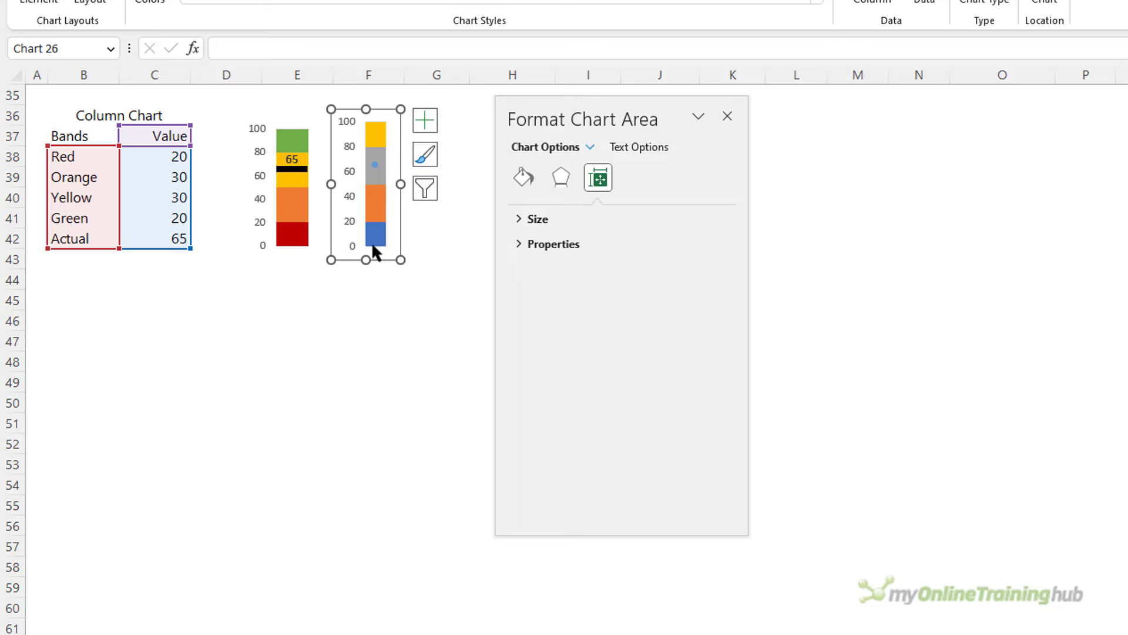
Step: Recolour the bands: bottom band dark red, grey band gold, top band green
{"action": "left_click", "coordinate": [374, 240]}
{"action": "left_click", "coordinate": [529, 176]}
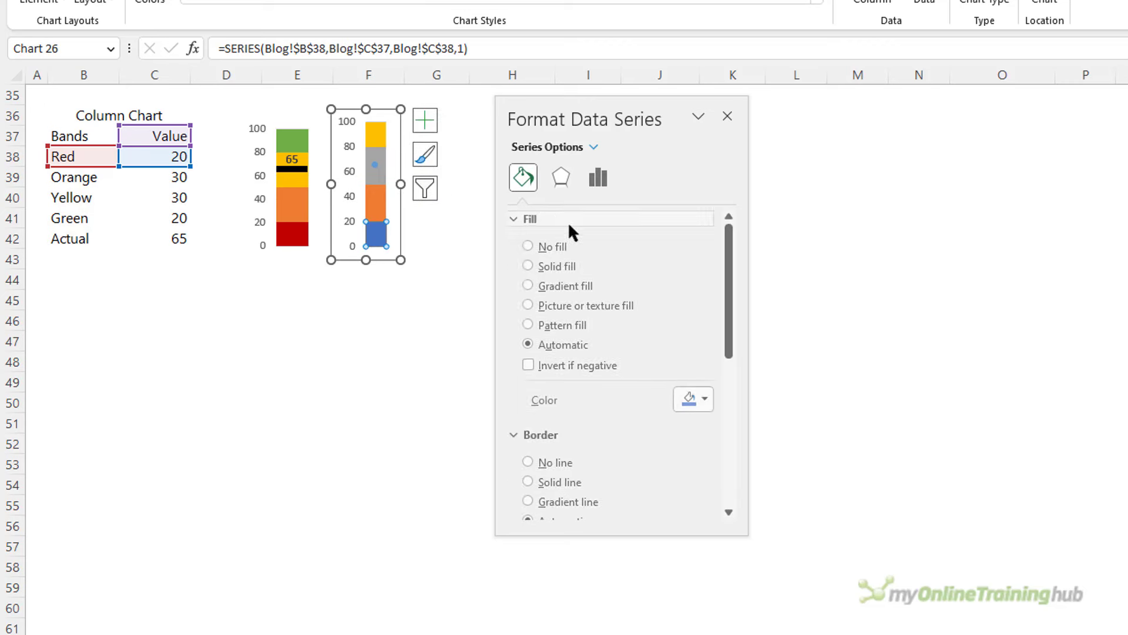
{"action": "left_click", "coordinate": [707, 398]}
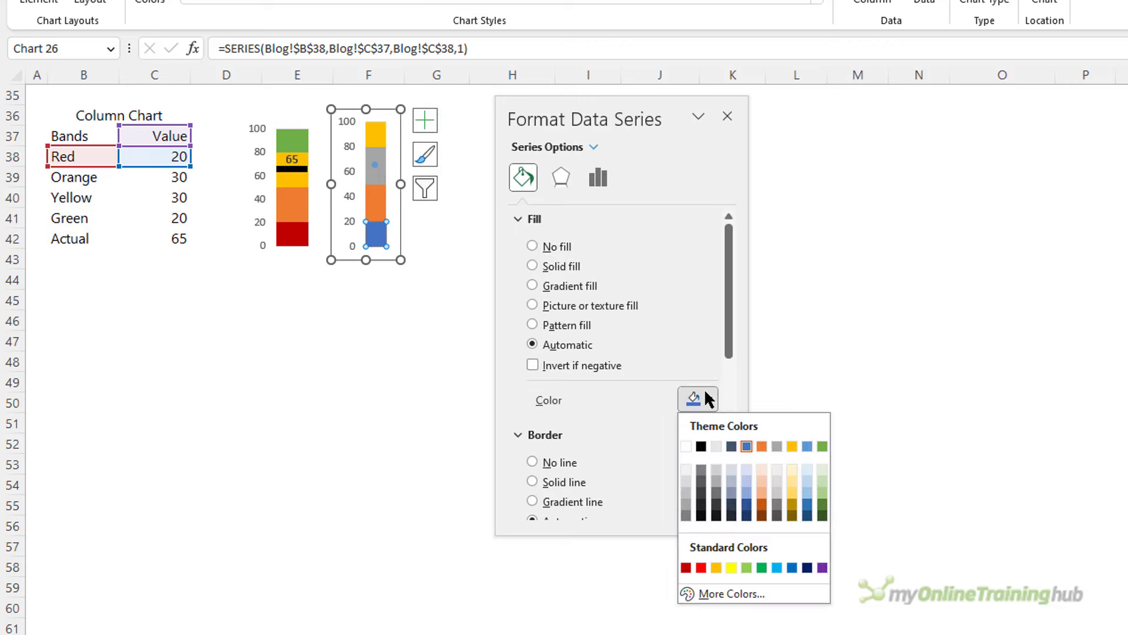
{"action": "left_click", "coordinate": [686, 566]}
{"action": "left_click", "coordinate": [384, 171]}
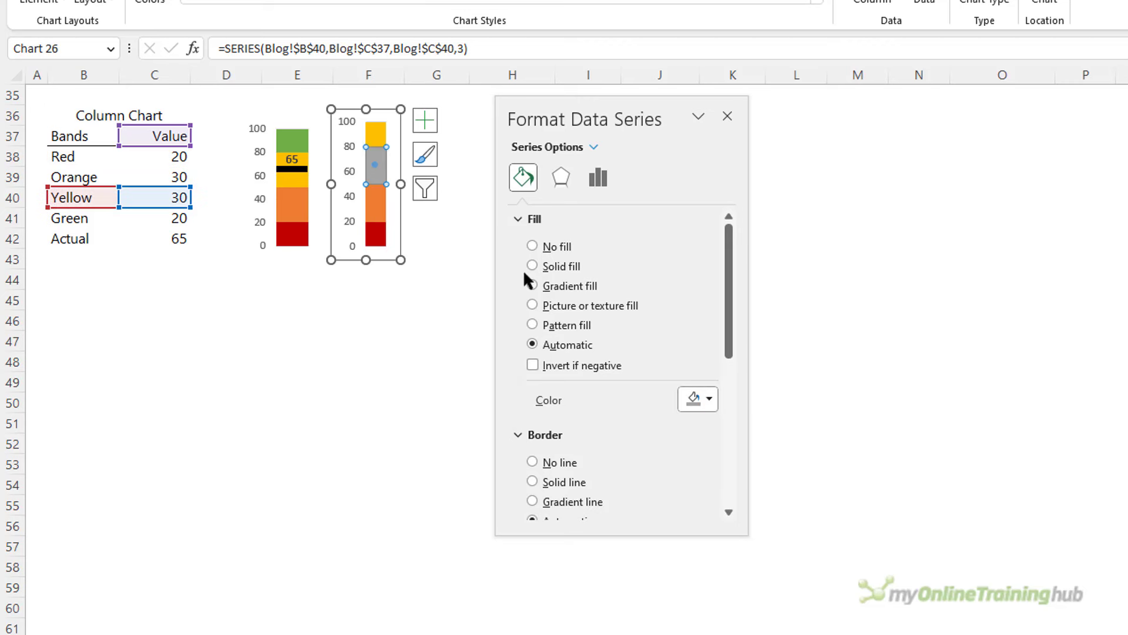
{"action": "left_click", "coordinate": [705, 398]}
{"action": "left_click", "coordinate": [791, 446]}
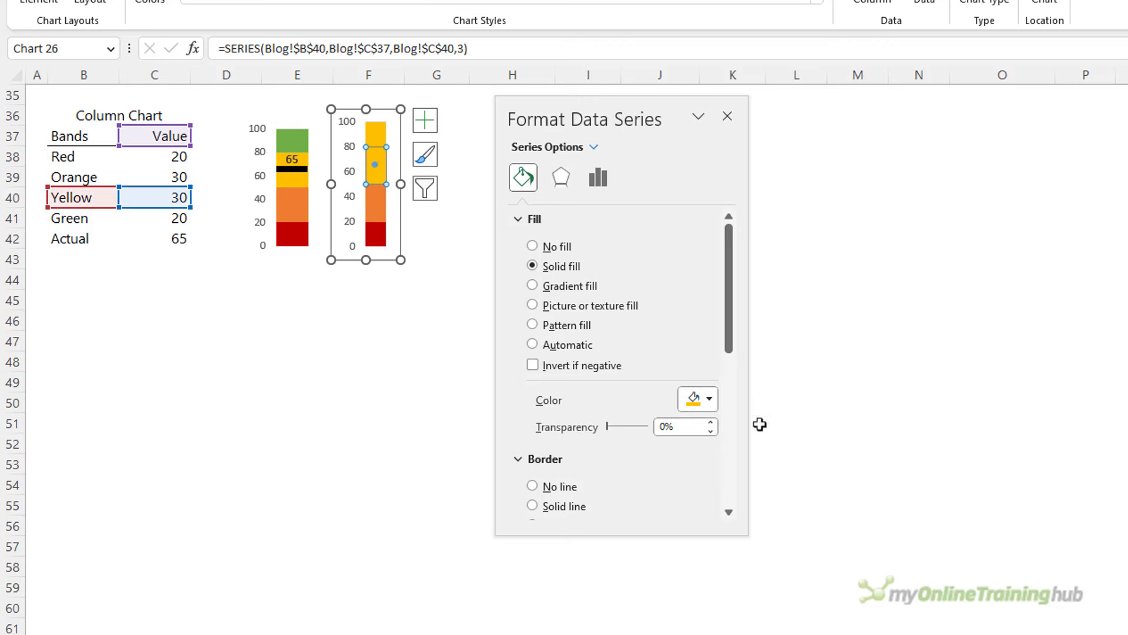
{"action": "left_click", "coordinate": [378, 134]}
{"action": "left_click", "coordinate": [707, 398]}
{"action": "left_click", "coordinate": [822, 446]}
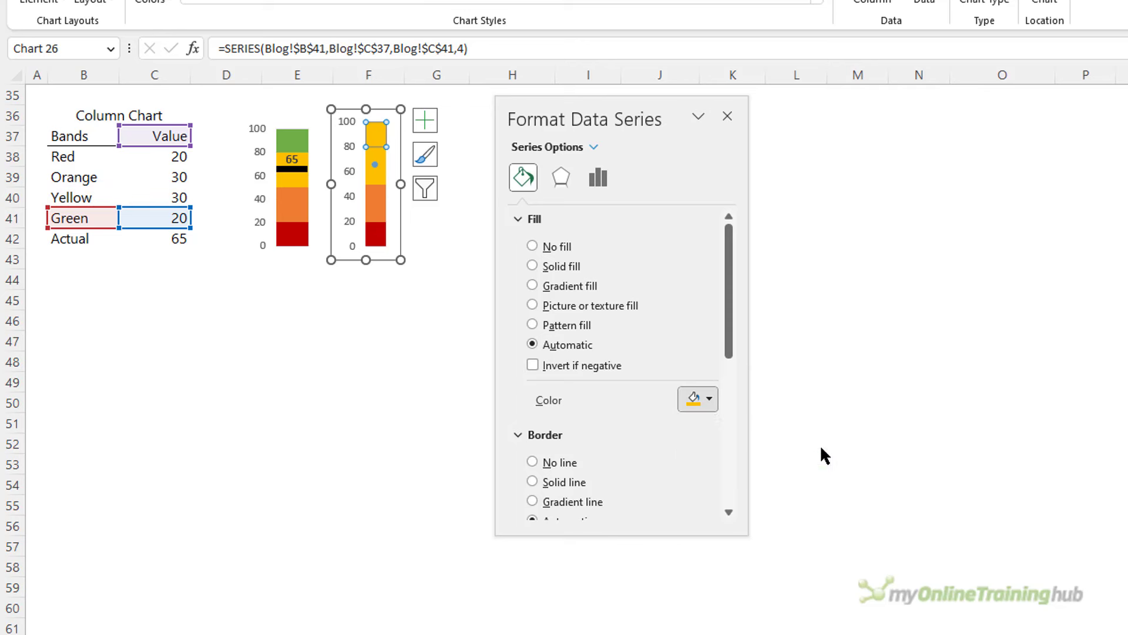
Step: Give the Actual series a built-in dash marker of size 15
{"action": "left_click", "coordinate": [375, 164]}
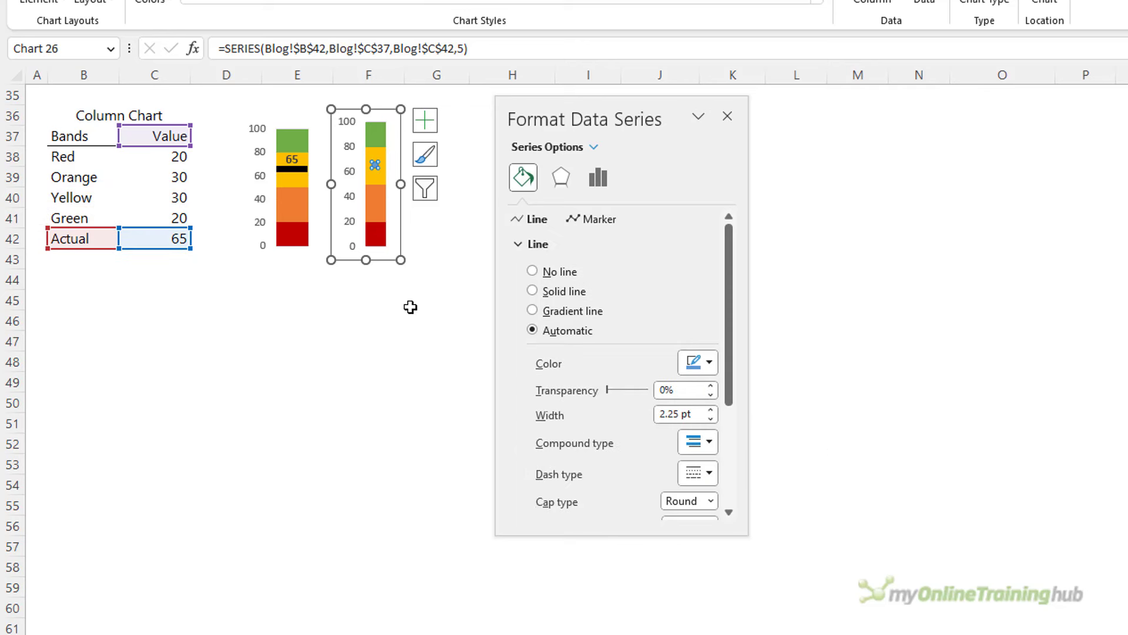
{"action": "left_click", "coordinate": [590, 221]}
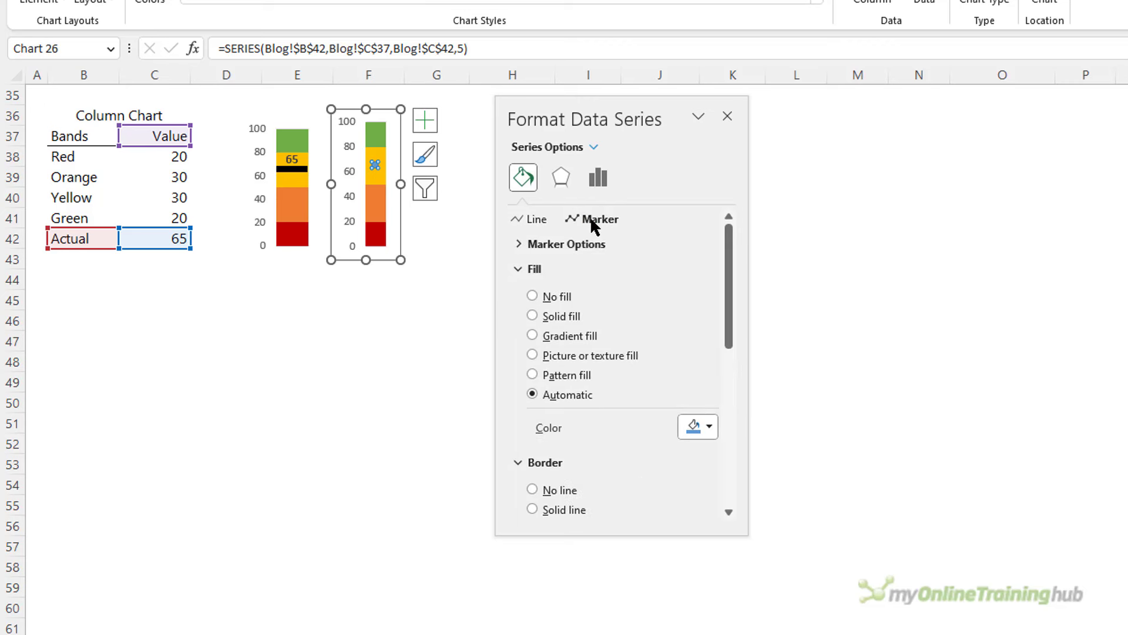
{"action": "left_click", "coordinate": [569, 243]}
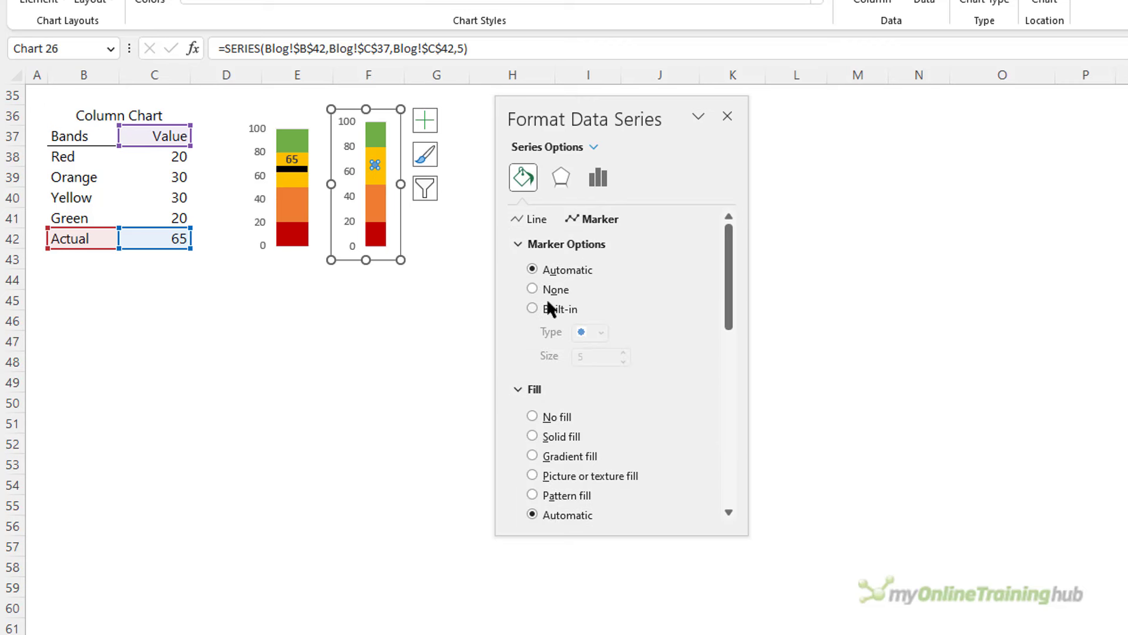
{"action": "left_click", "coordinate": [545, 312]}
{"action": "left_click", "coordinate": [601, 333]}
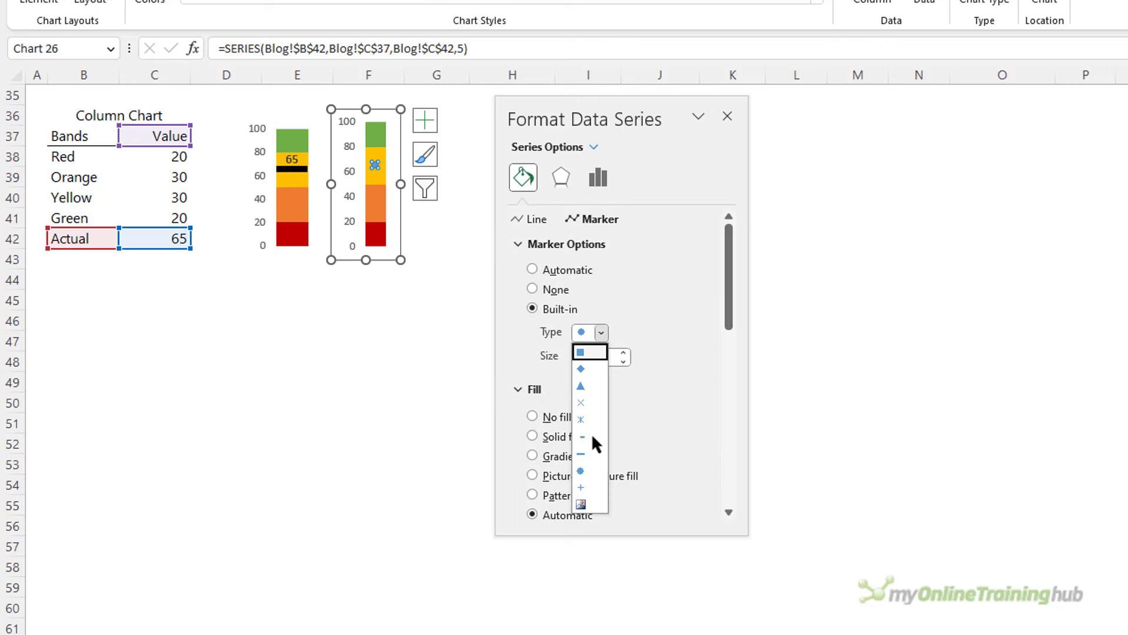
{"action": "left_click", "coordinate": [592, 454]}
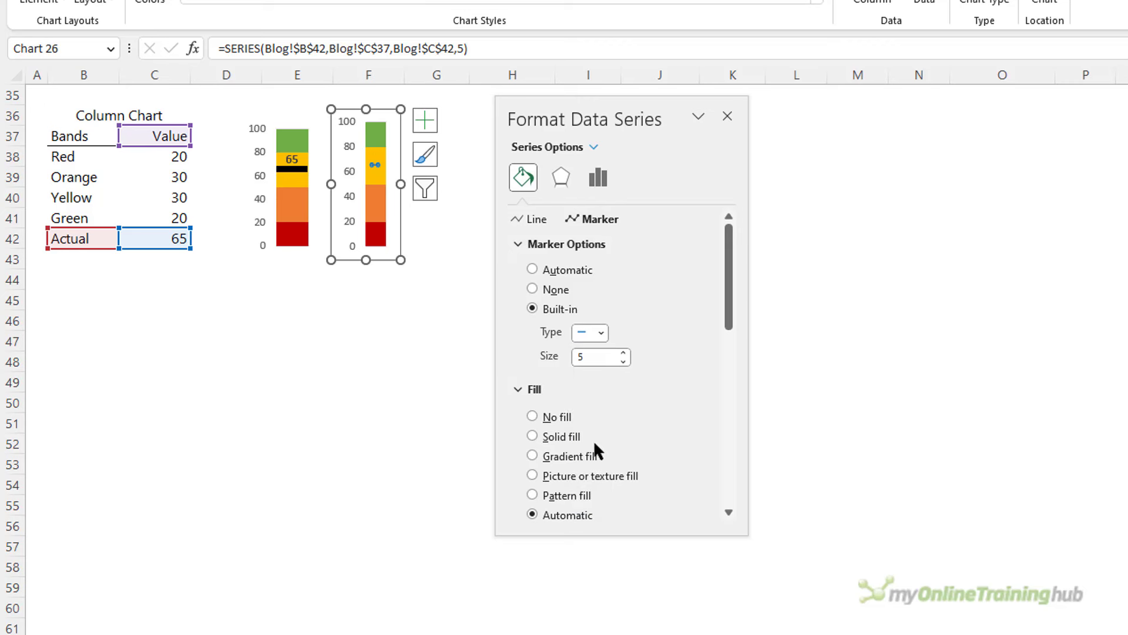
{"action": "left_click", "coordinate": [623, 352]}
{"action": "left_click", "coordinate": [624, 353]}
{"action": "left_click", "coordinate": [624, 353]}
{"action": "left_click", "coordinate": [624, 353]}
{"action": "left_click", "coordinate": [625, 353]}
{"action": "left_click", "coordinate": [624, 353]}
{"action": "left_click", "coordinate": [624, 353]}
{"action": "left_click", "coordinate": [624, 353]}
Step: Fill the dash marker solid black with no border
{"action": "left_click_drag", "start_coordinate": [729, 282], "coordinate": [729, 340]}
{"action": "scroll", "coordinate": [711, 335], "scroll_direction": "down", "scroll_amount": 1}
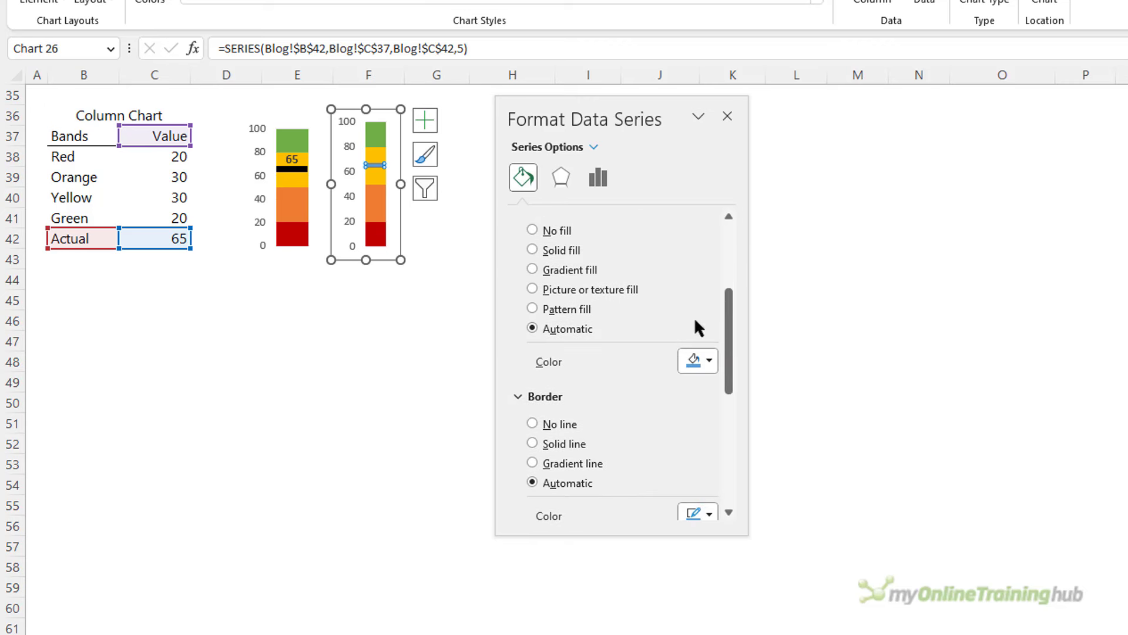
{"action": "left_click", "coordinate": [565, 247]}
{"action": "left_click", "coordinate": [707, 360]}
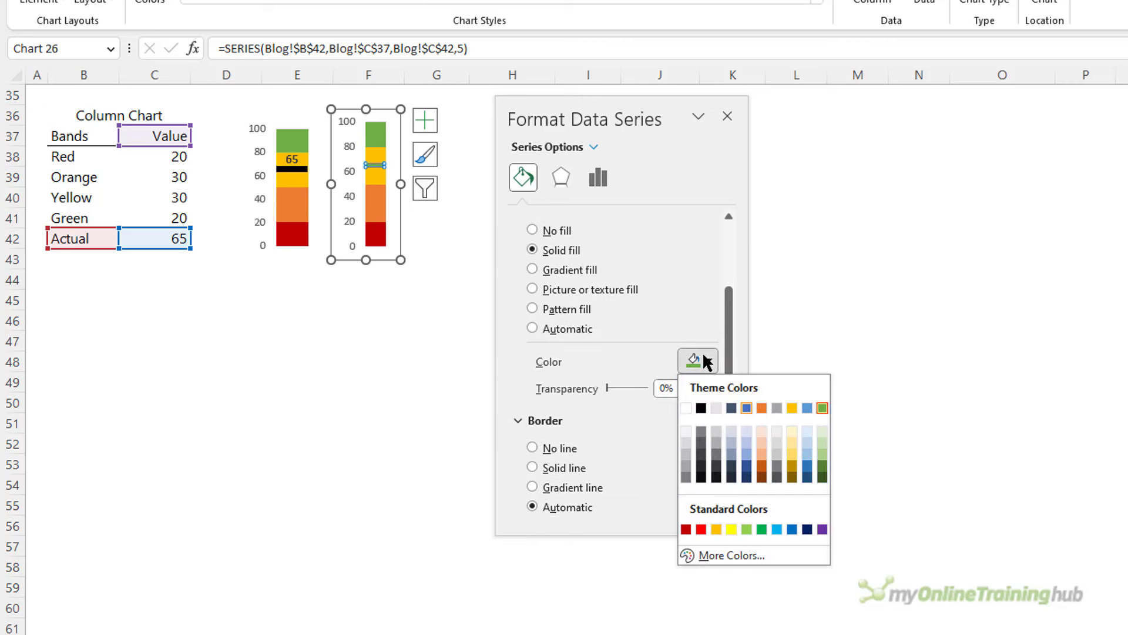
{"action": "left_click", "coordinate": [704, 408]}
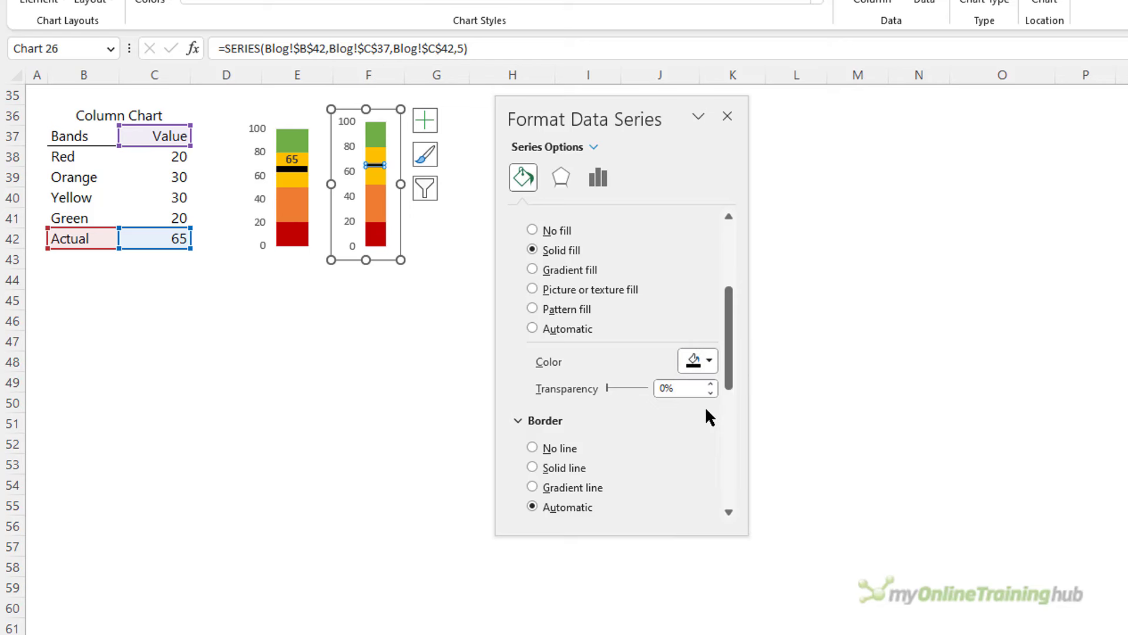
{"action": "left_click", "coordinate": [556, 446]}
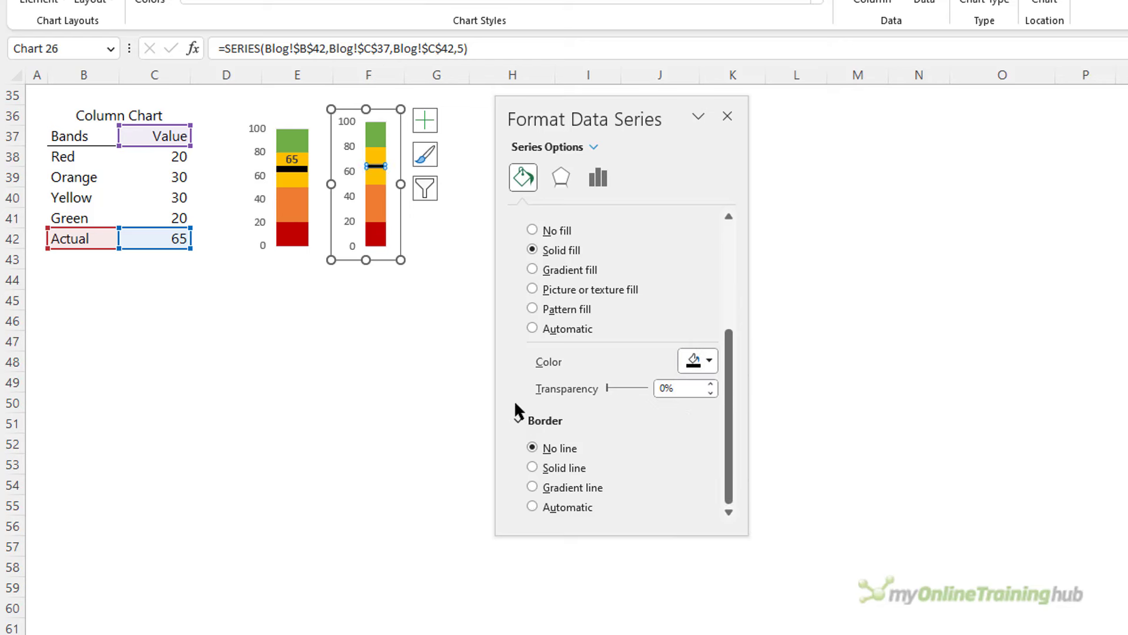
{"action": "left_click", "coordinate": [442, 322]}
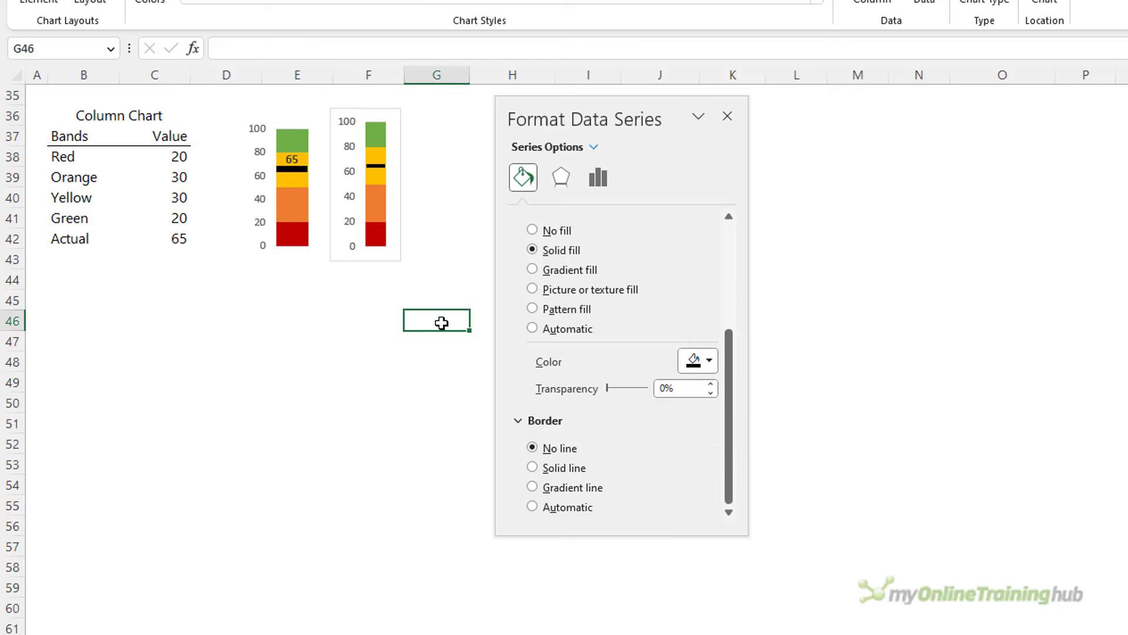
Step: Increase the Actual dash marker size to 16
{"action": "left_click", "coordinate": [380, 167]}
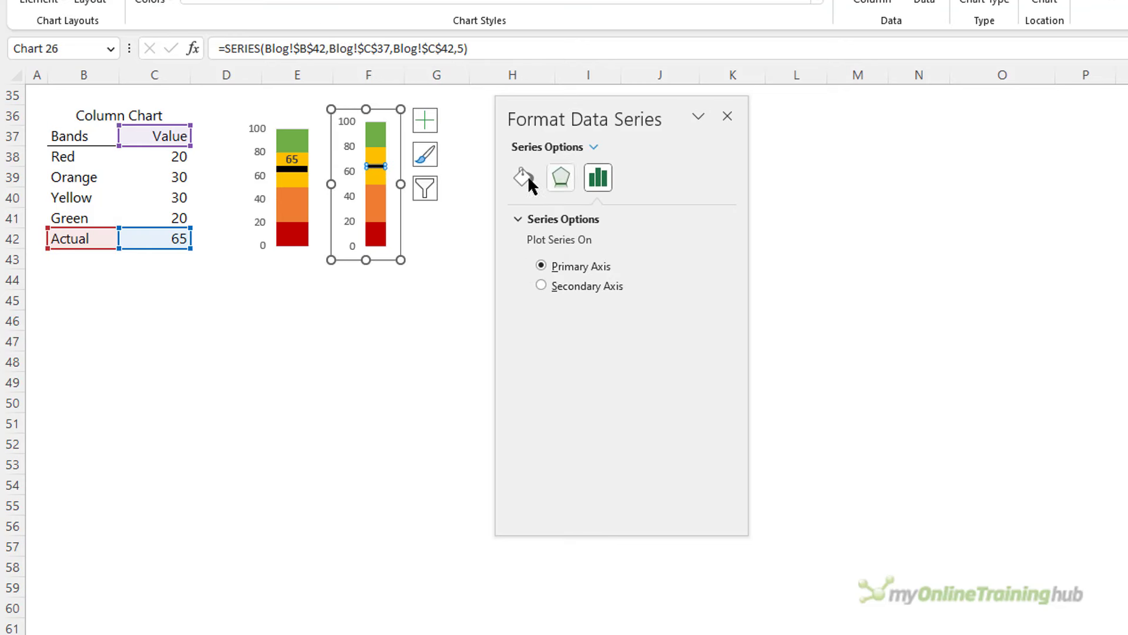
{"action": "left_click", "coordinate": [597, 218]}
{"action": "left_click", "coordinate": [574, 242]}
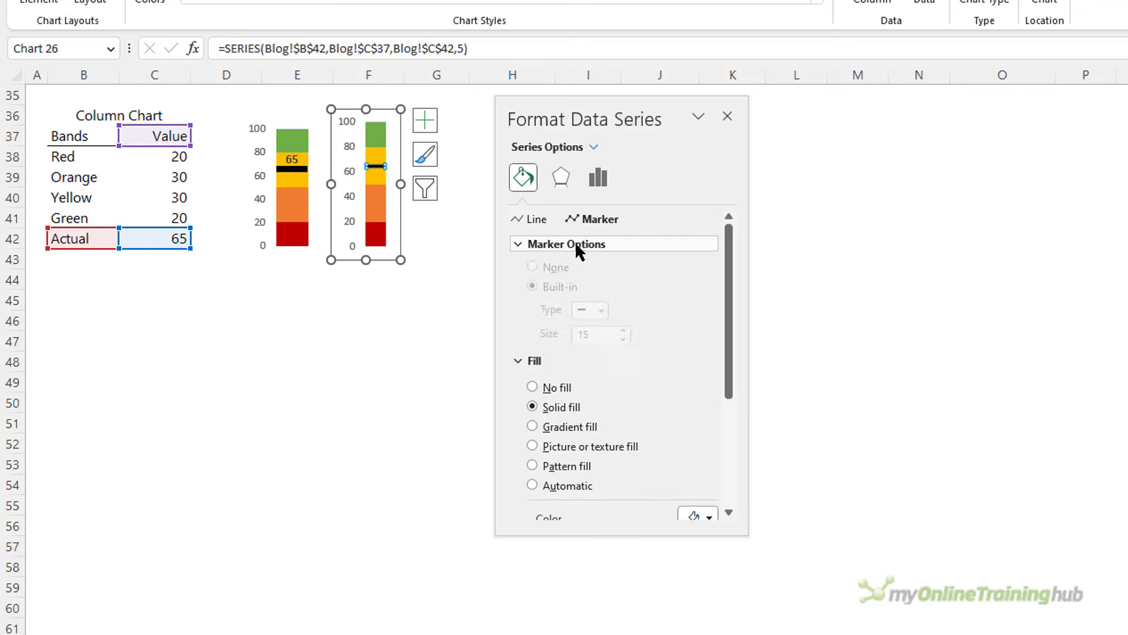
{"action": "left_click", "coordinate": [624, 356]}
{"action": "left_click", "coordinate": [420, 357]}
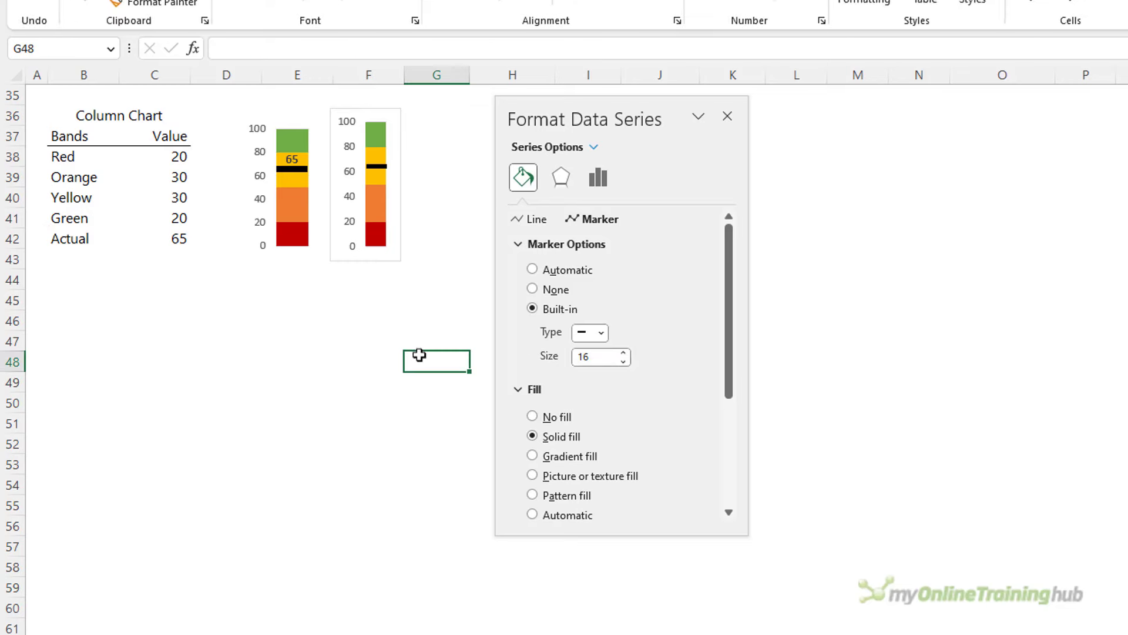
Step: Remove the gauge chart's outline with No Outline
{"action": "left_click", "coordinate": [398, 221]}
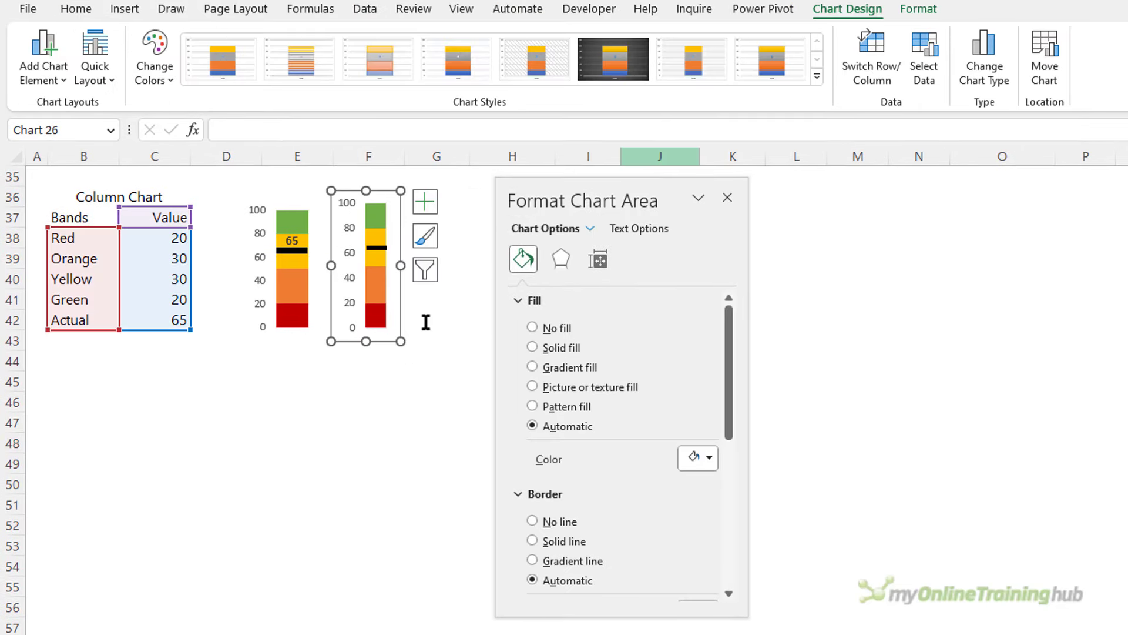
{"action": "left_click", "coordinate": [909, 8]}
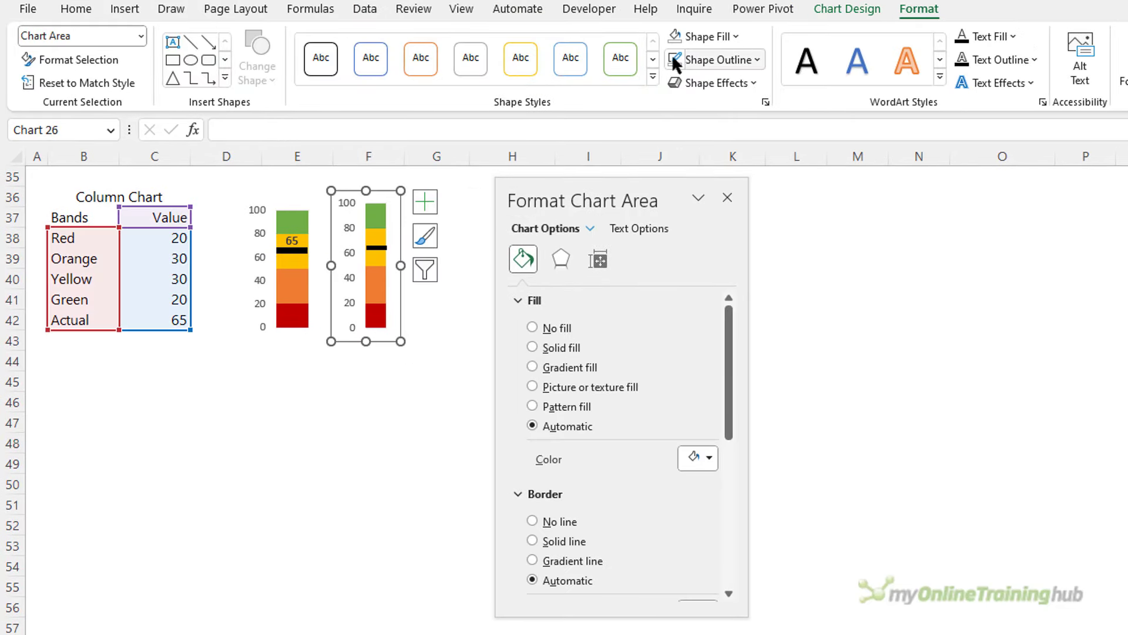
{"action": "left_click", "coordinate": [252, 442]}
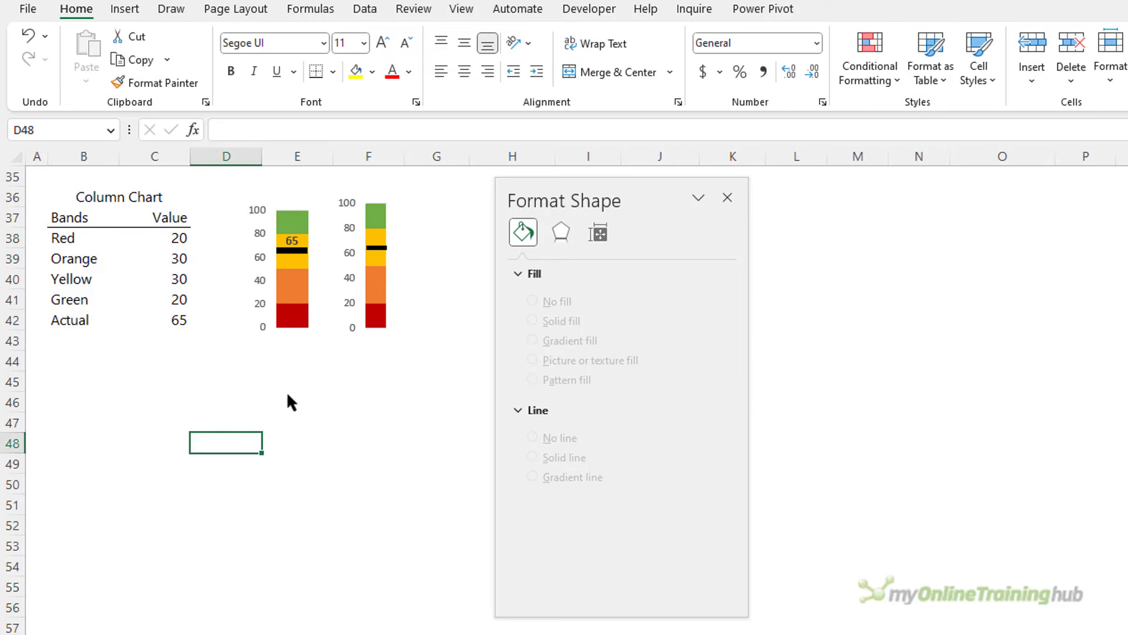
Step: Turn on data labels for the Actual marker series
{"action": "left_click", "coordinate": [381, 252]}
{"action": "left_click", "coordinate": [382, 251]}
{"action": "left_click", "coordinate": [424, 199]}
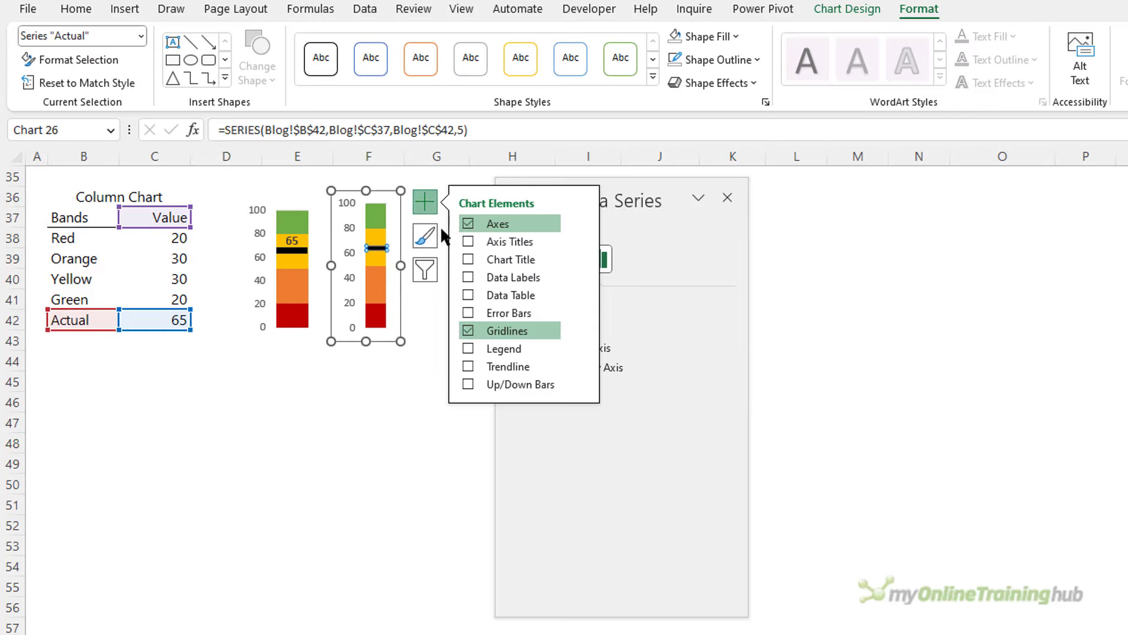
{"action": "left_click", "coordinate": [467, 276]}
Step: Move the 65 label onto the gauge bar just above the marker
{"action": "left_click", "coordinate": [394, 252]}
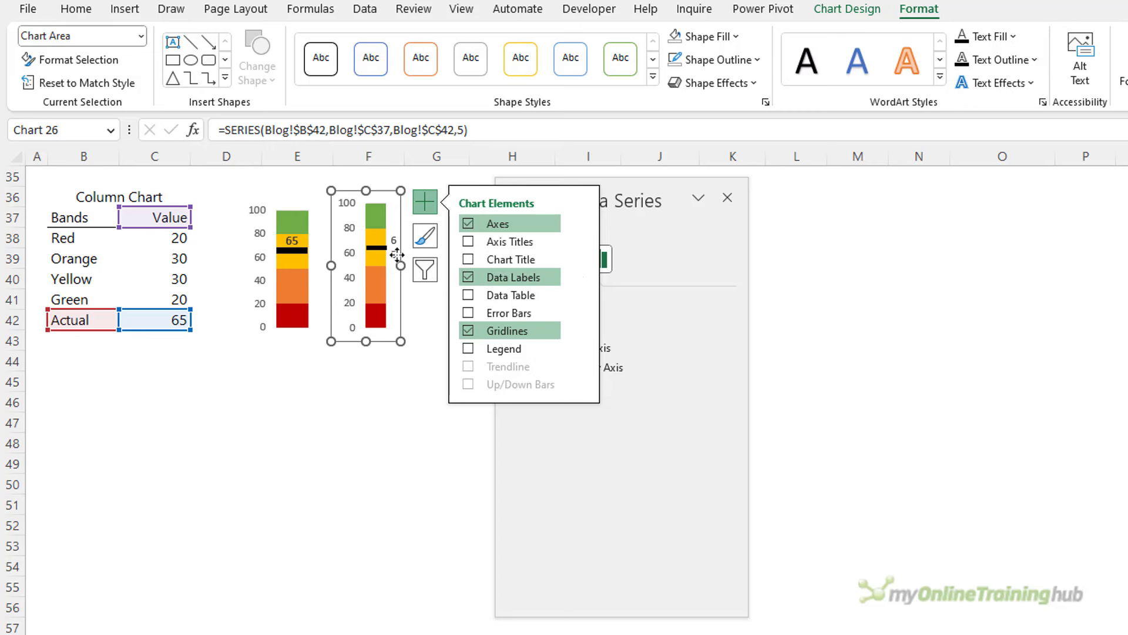
{"action": "left_click", "coordinate": [393, 253]}
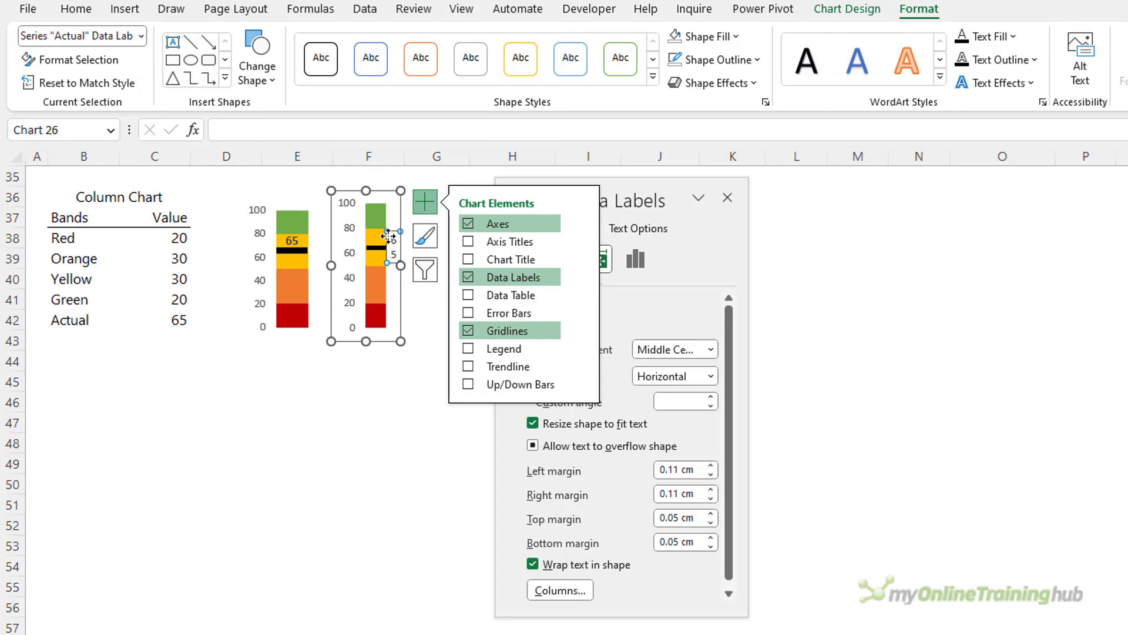
{"action": "left_click", "coordinate": [384, 232]}
{"action": "left_click", "coordinate": [383, 233]}
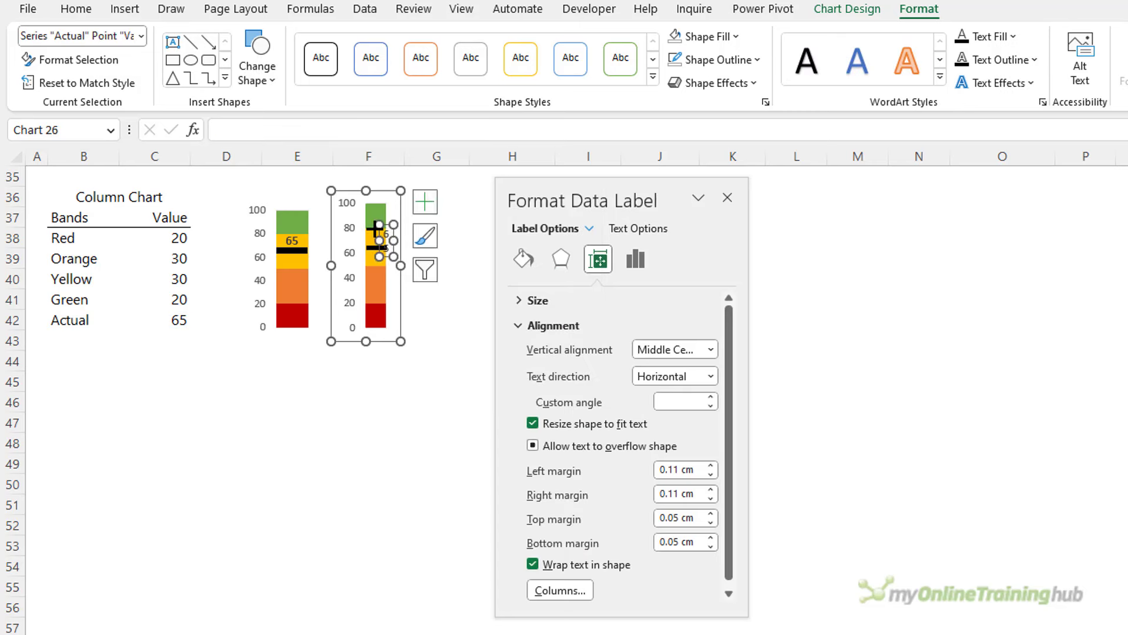
{"action": "mouse_move", "coordinate": [379, 230]}
{"action": "left_mouse_down"}
{"action": "mouse_move", "coordinate": [358, 228]}
{"action": "mouse_move", "coordinate": [373, 231]}
{"action": "left_mouse_up"}
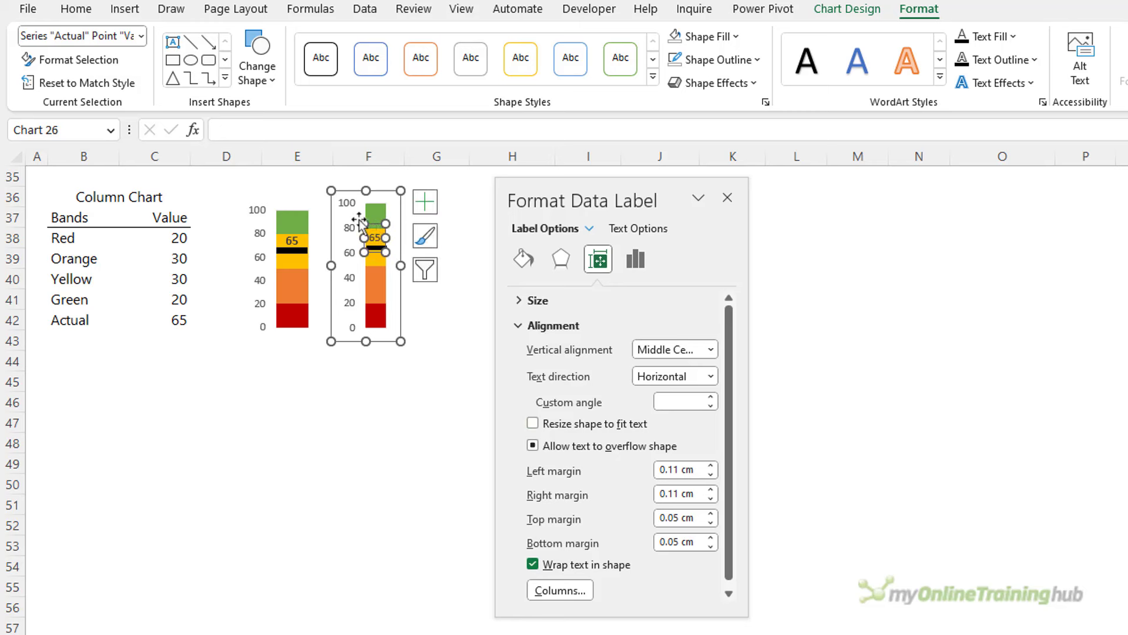
{"action": "left_click", "coordinate": [76, 9]}
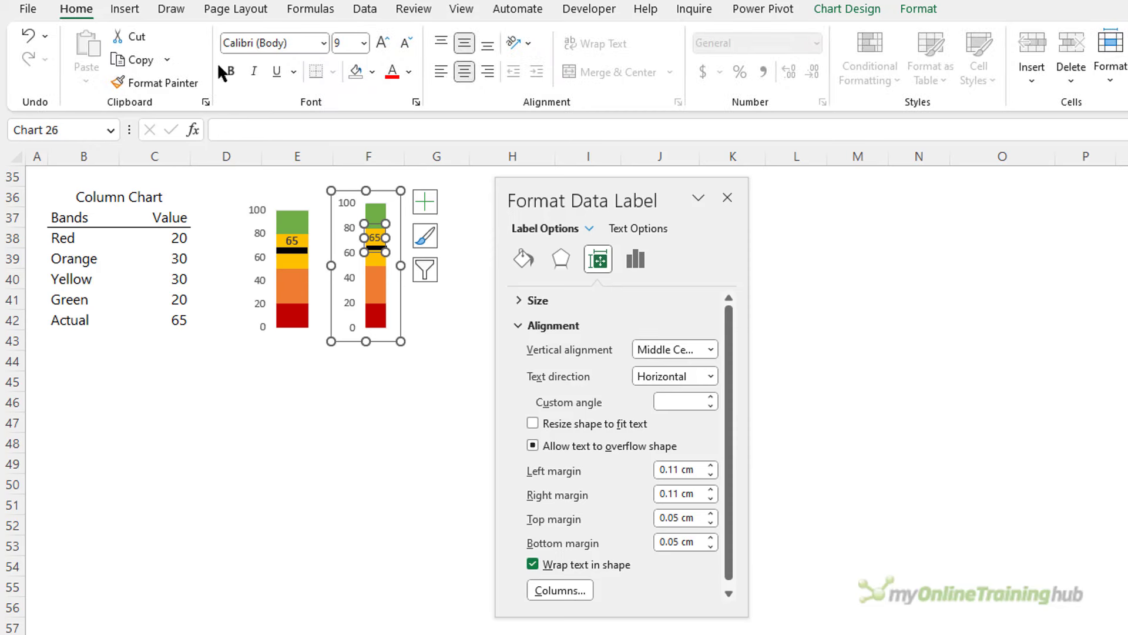
Step: Deselect the chart to view both finished gauges side by side
{"action": "left_click", "coordinate": [376, 447]}
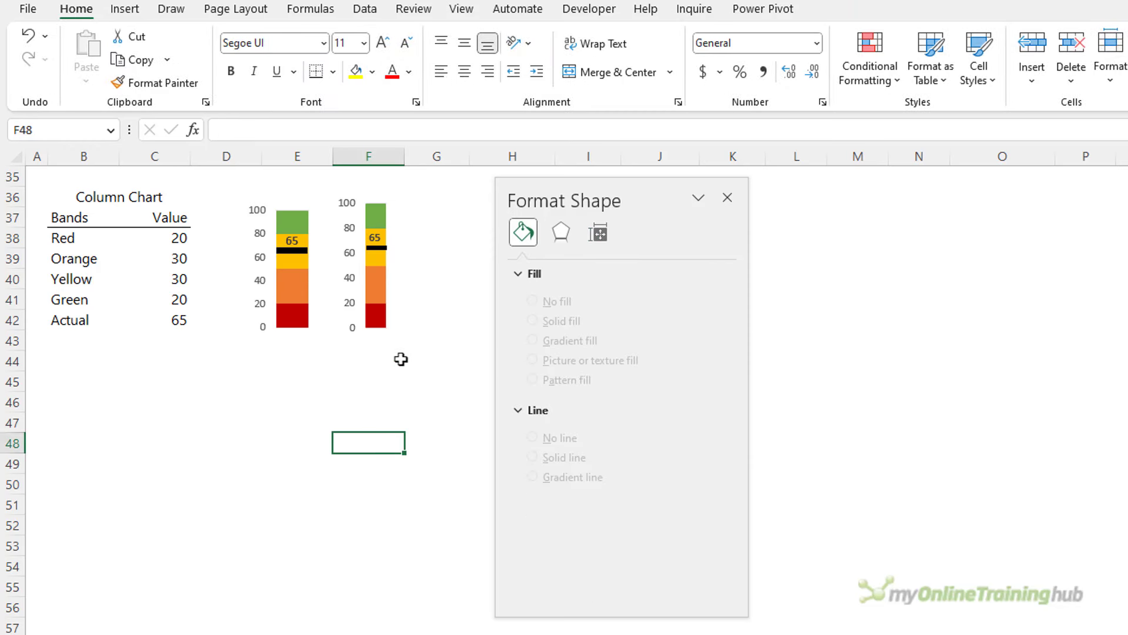
{"action": "key", "text": "Up"}
{"action": "key", "text": "Right"}
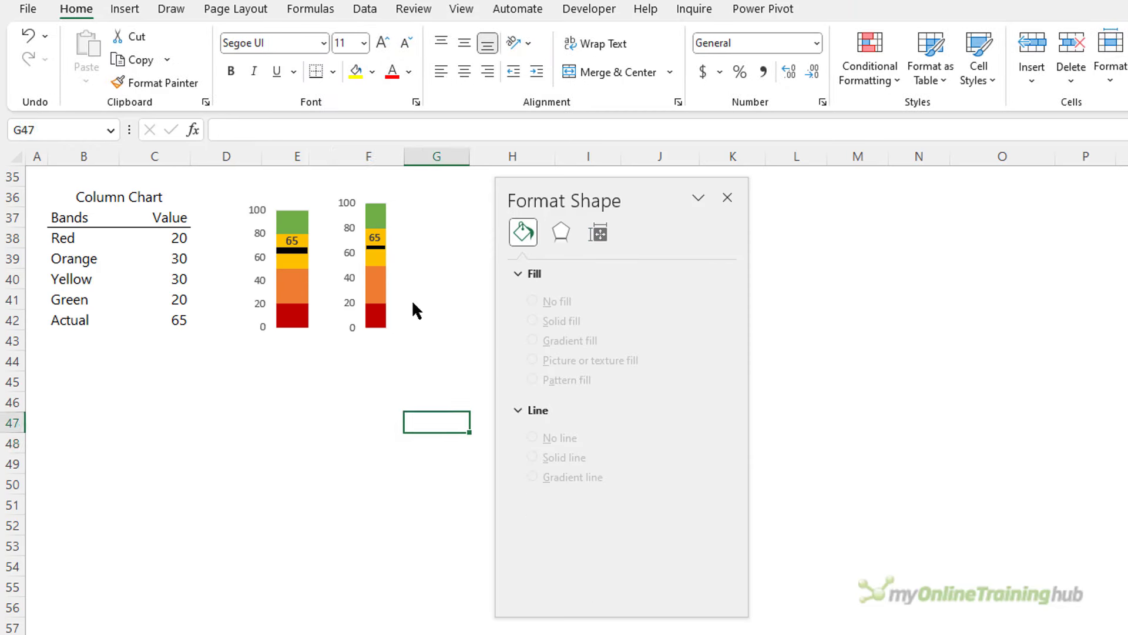